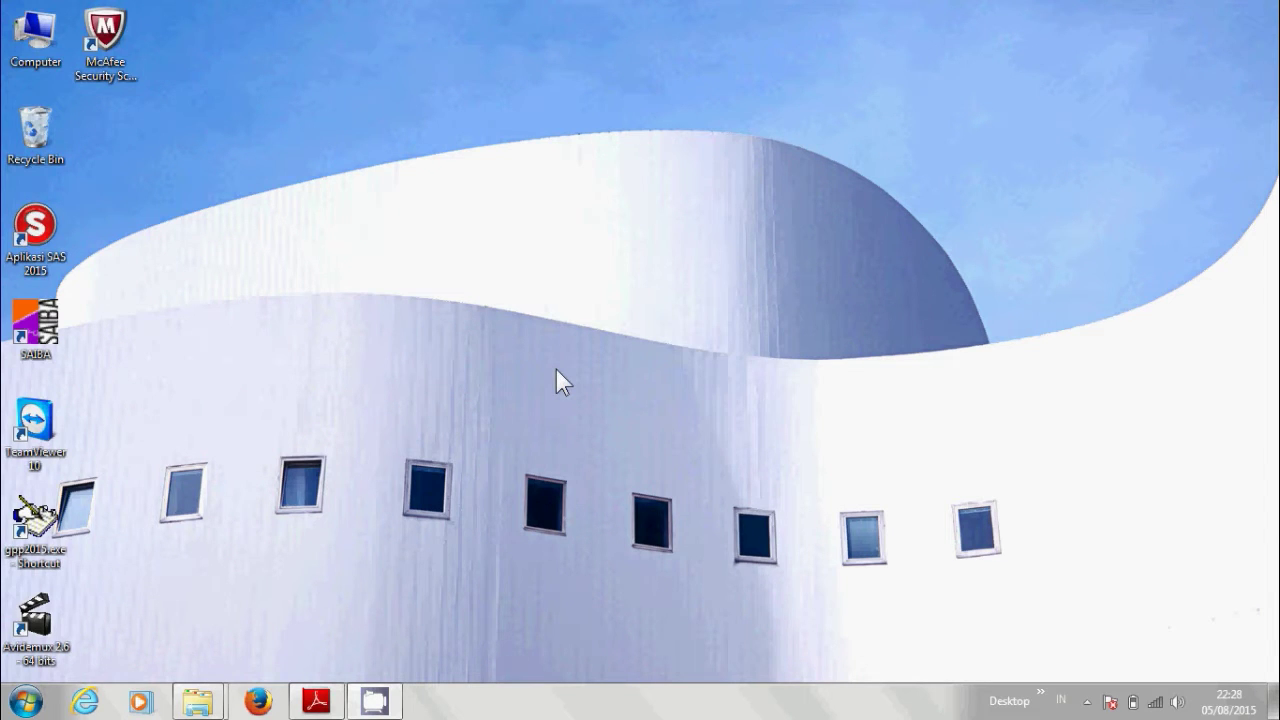
Launch Aplikasi SAS 2015 and log in with the SPP user and its password.
{"action": "double_click", "coordinate": [27, 237]}
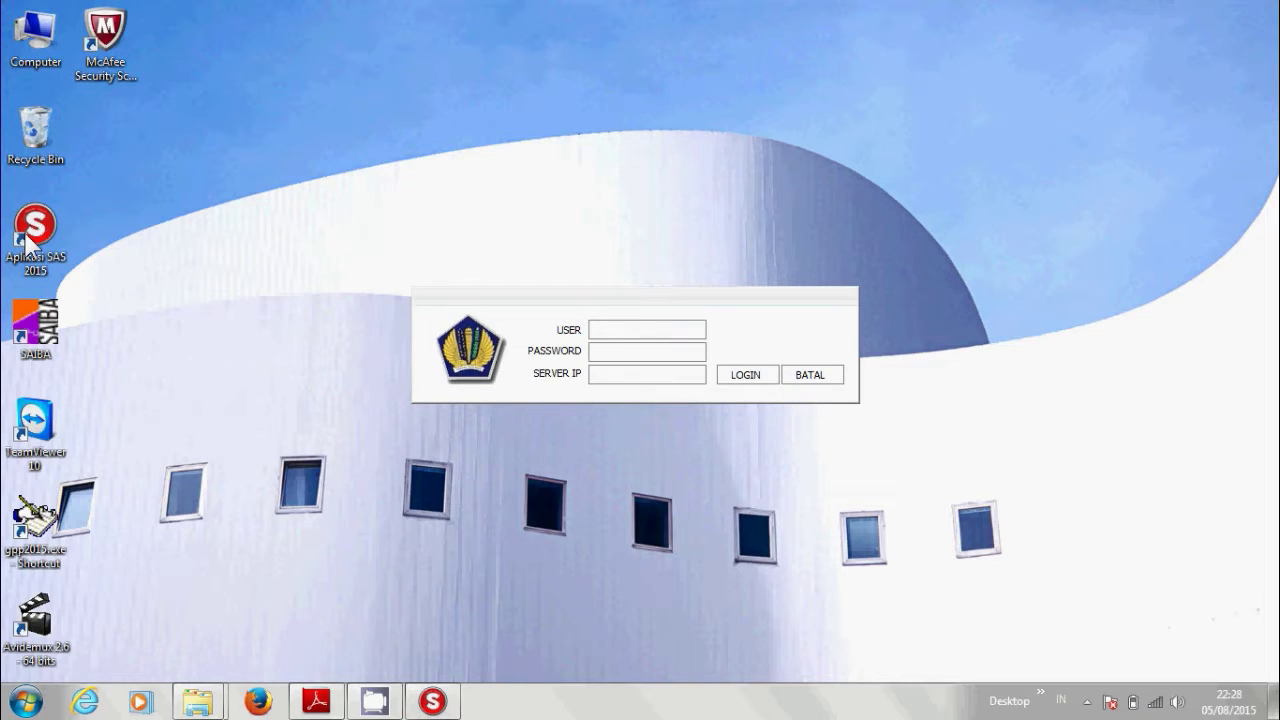
{"action": "type", "text": "spp"}
{"action": "key", "text": "Tab"}
{"action": "type", "text": "***"}
{"action": "key", "text": "Tab"}
{"action": "key", "text": "Tab"}
{"action": "key", "text": "Return"}
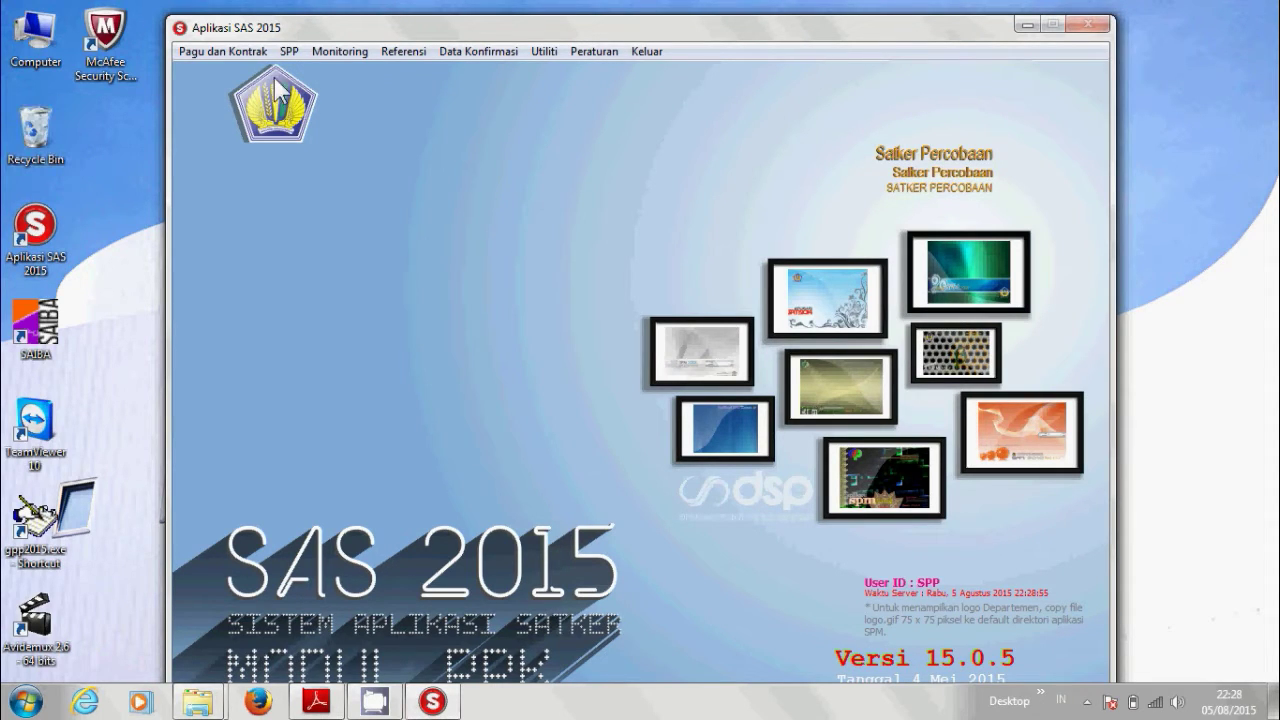
Open the RUH SPP entry form from the SPP menu.
{"action": "left_click", "coordinate": [290, 52]}
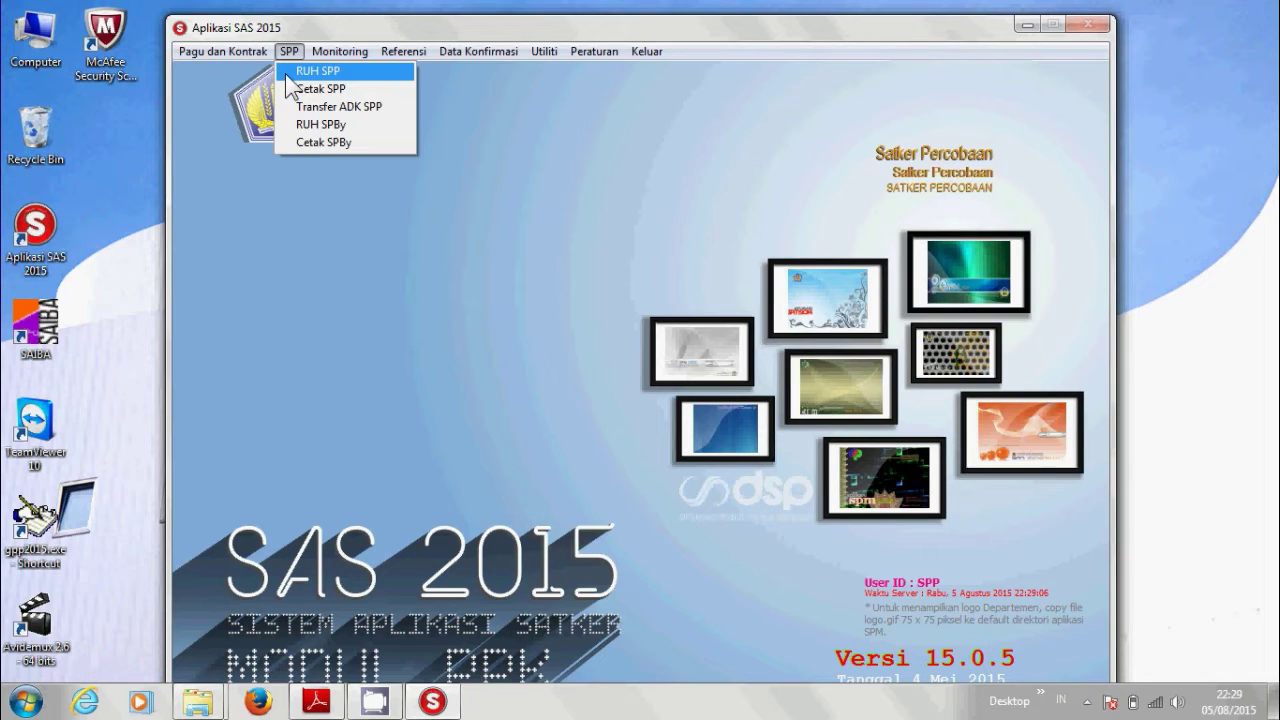
{"action": "left_click", "coordinate": [289, 86]}
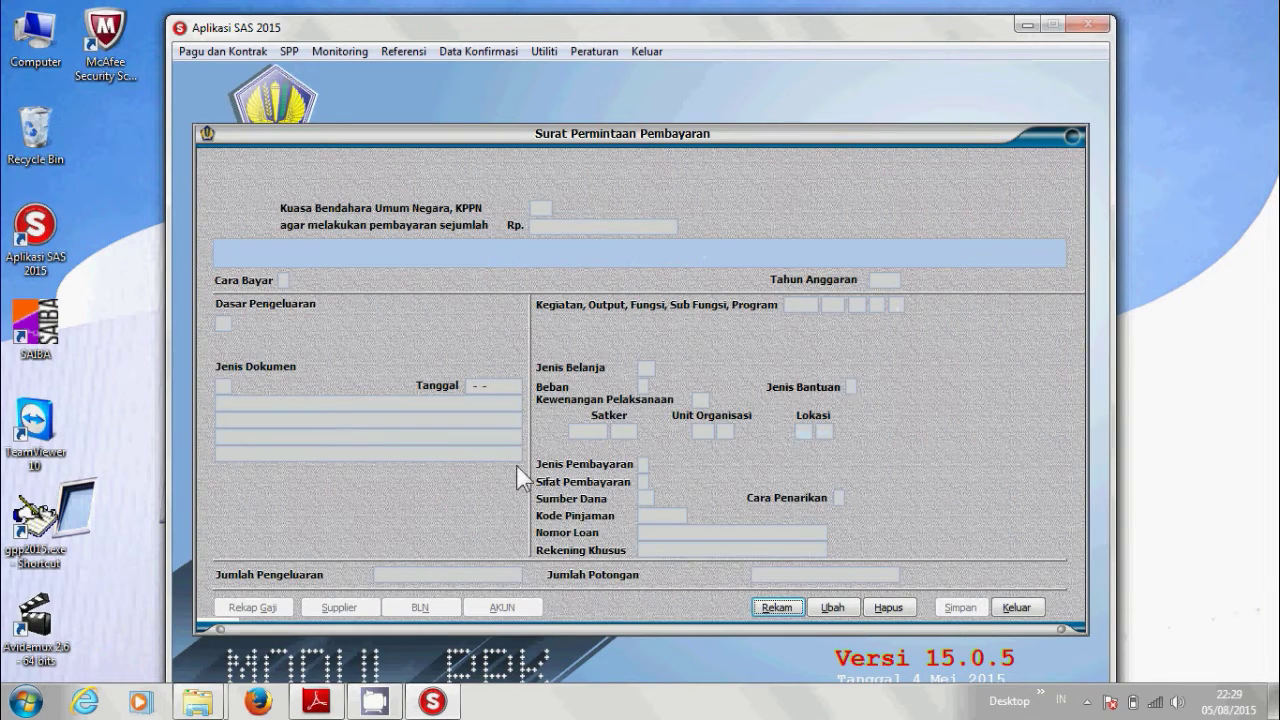
{"action": "left_click", "coordinate": [777, 607]}
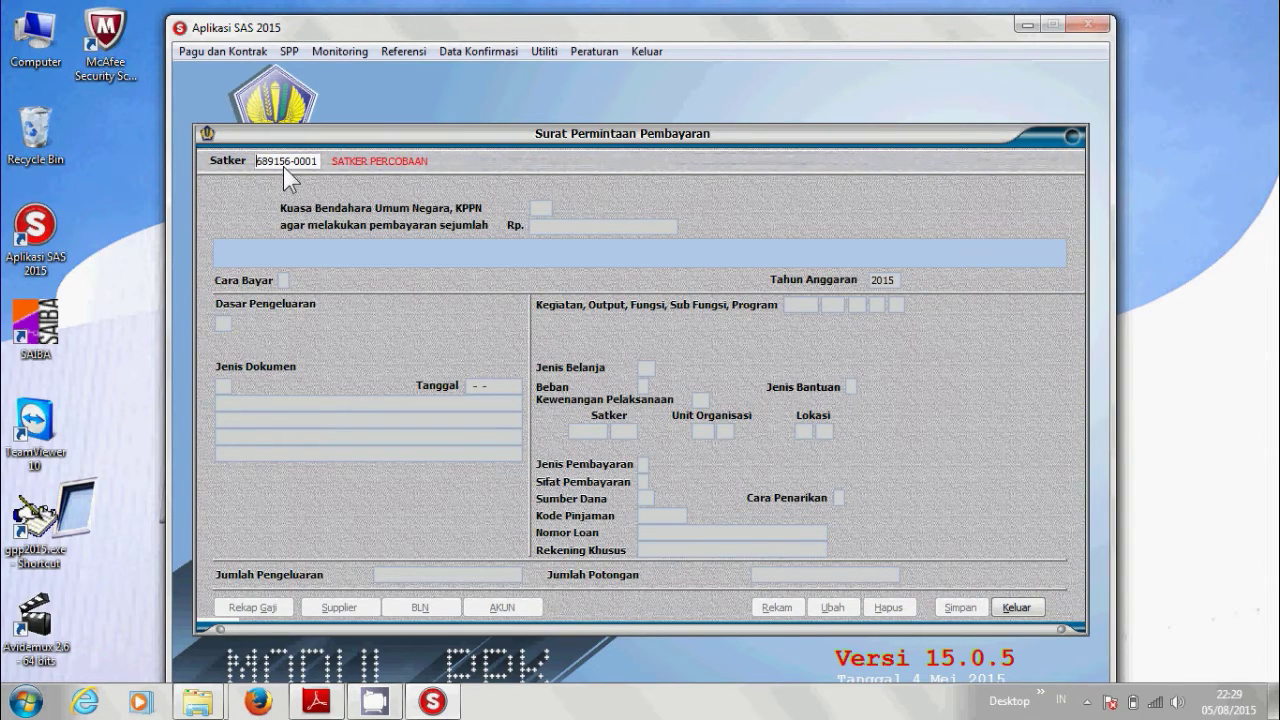
{"action": "key", "text": "Return"}
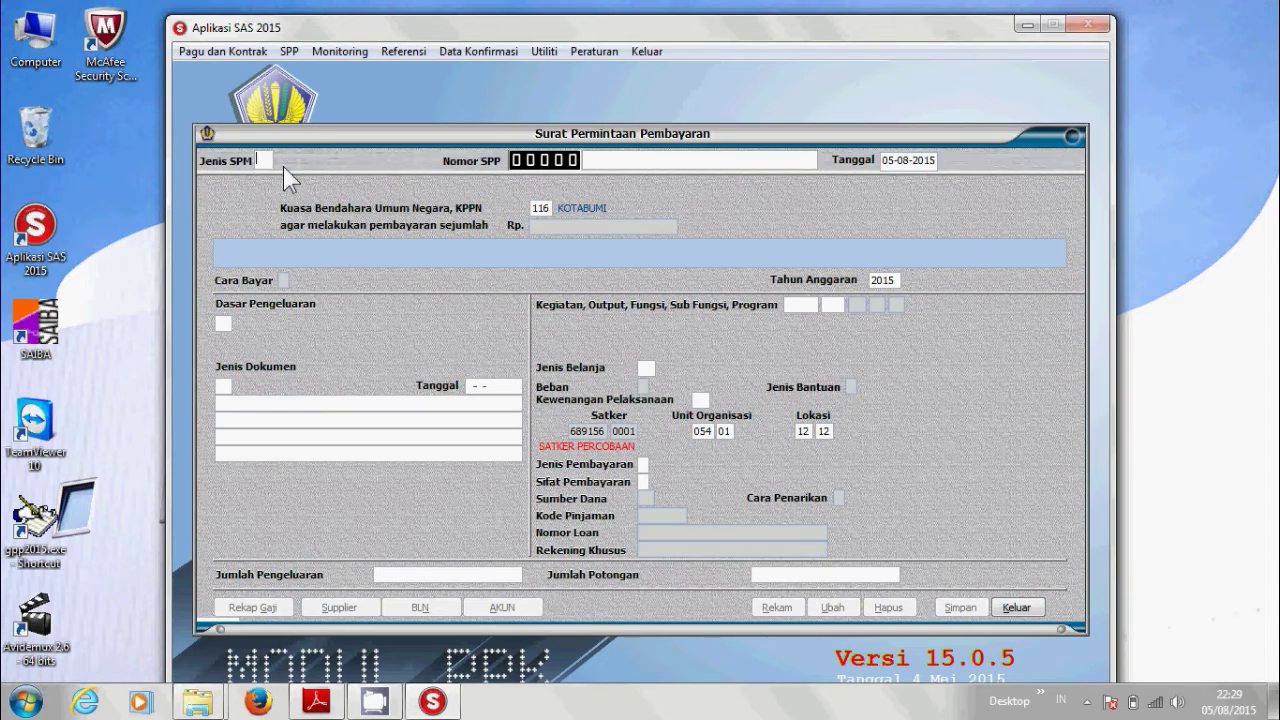
{"action": "key", "text": "space"}
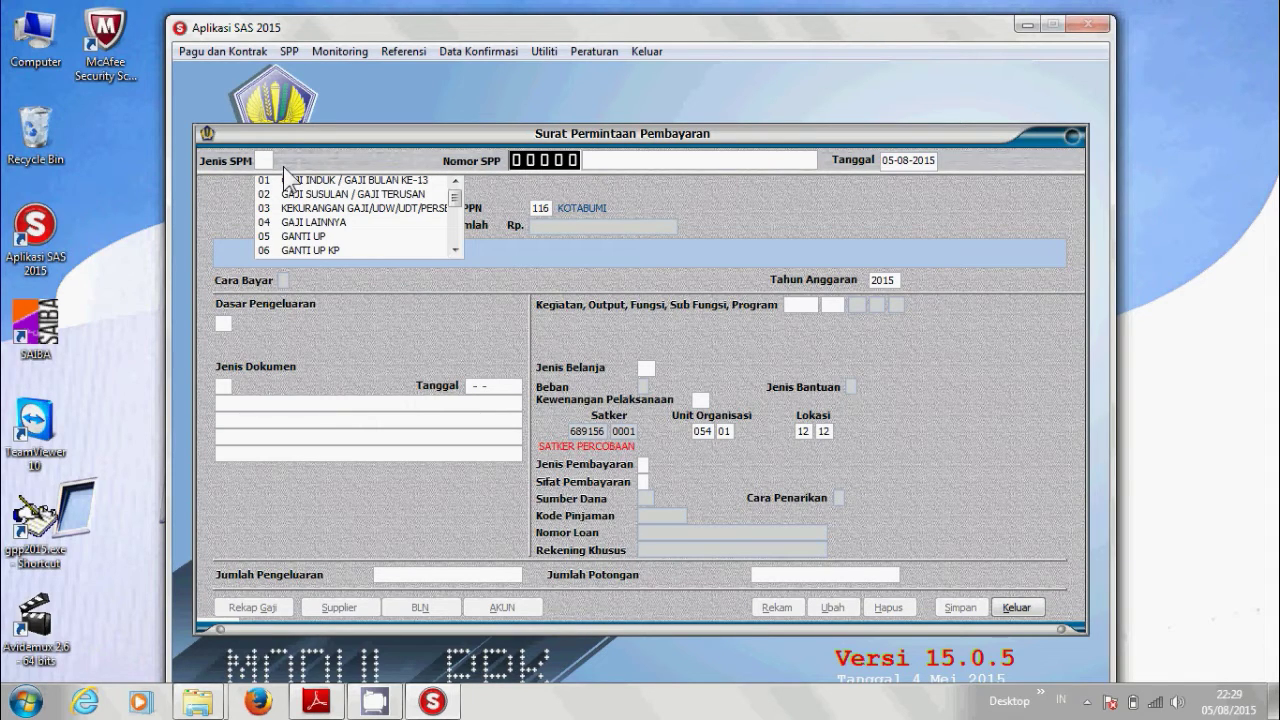
{"action": "key", "text": "Down"}
{"action": "key", "text": "Down"}
{"action": "key", "text": "Down"}
{"action": "key", "text": "Down"}
{"action": "key", "text": "Down"}
{"action": "key", "text": "Down"}
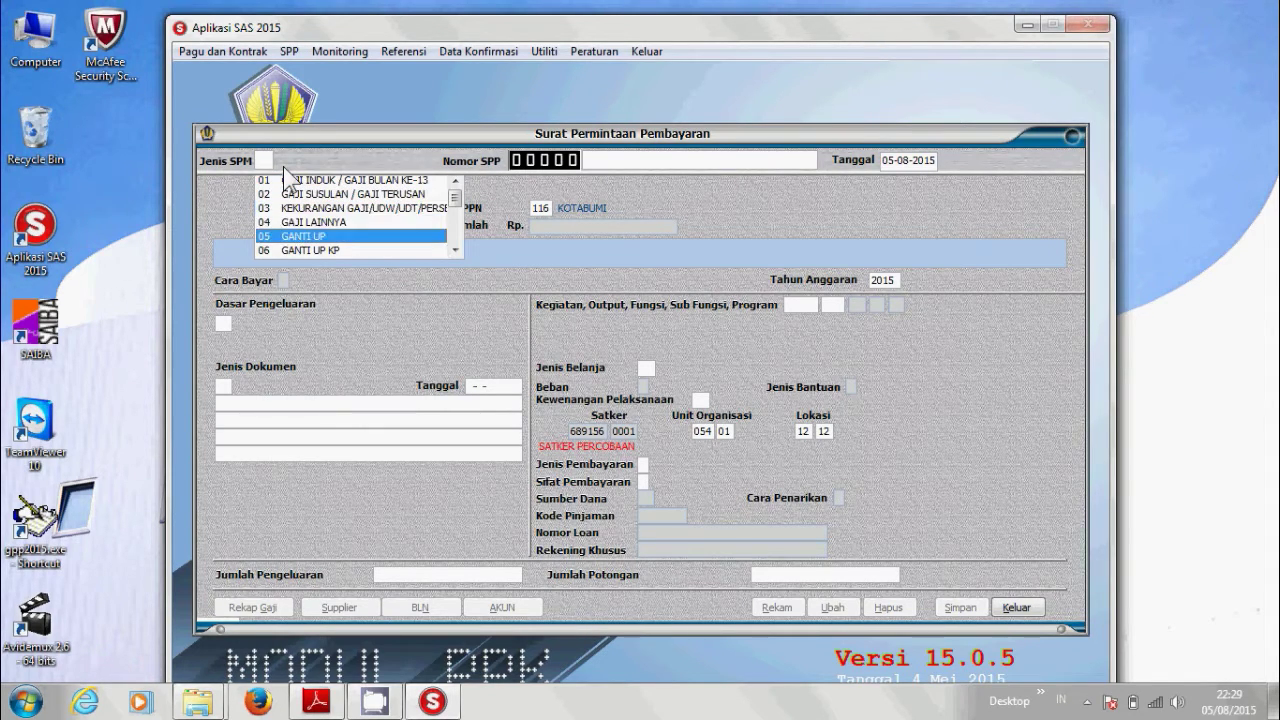
{"action": "key", "text": "Down"}
{"action": "key", "text": "Down"}
{"action": "key", "text": "Down"}
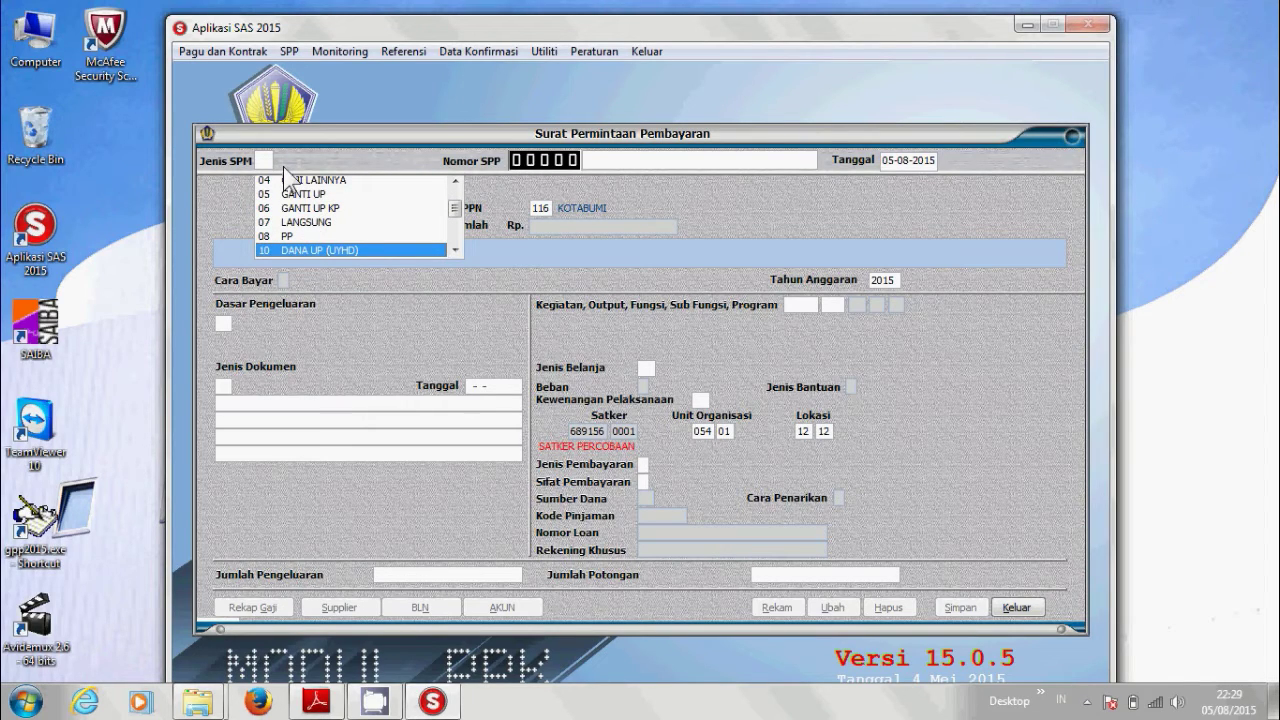
{"action": "key", "text": "Return"}
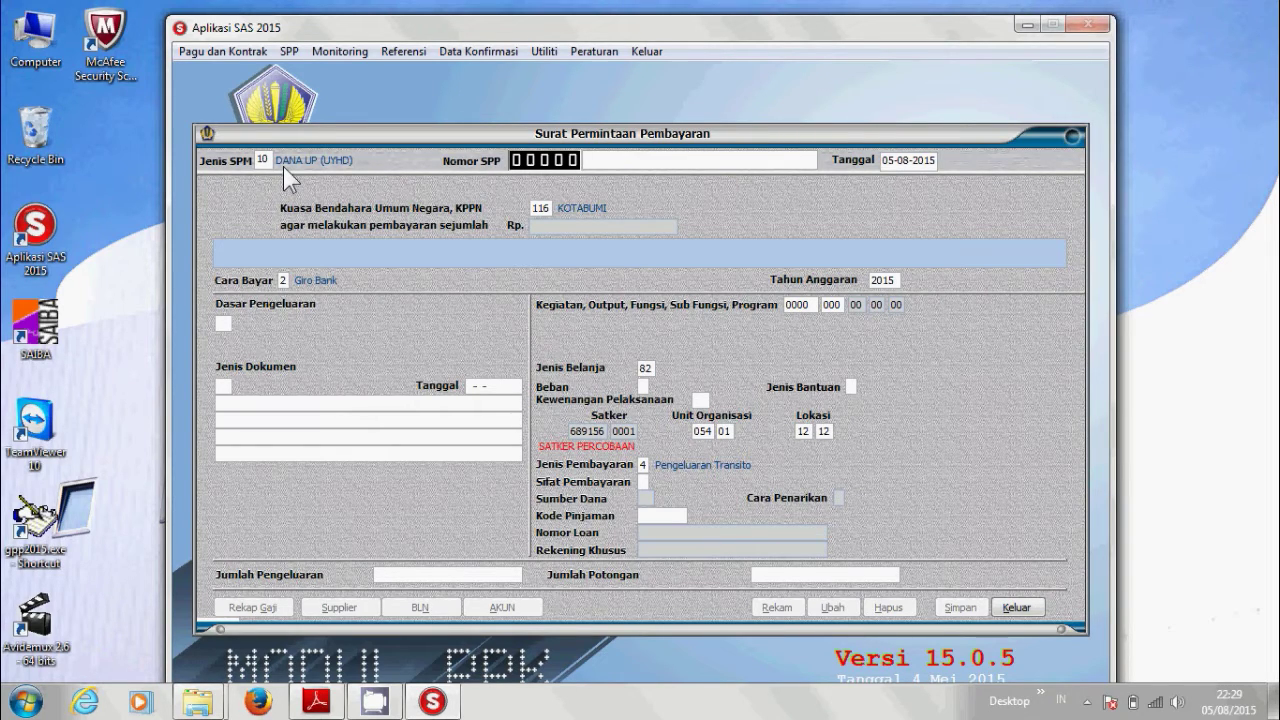
Append /2015 to the SPP number and advance past the date to KPPN.
{"action": "type", "text": "/2015"}
{"action": "key", "text": "Return"}
{"action": "key", "text": "Return"}
Set Beban to A RUPIAH MURNI and Kewenangan Pelaksanaan to KD Kantor Daerah.
{"action": "key", "text": "Down"}
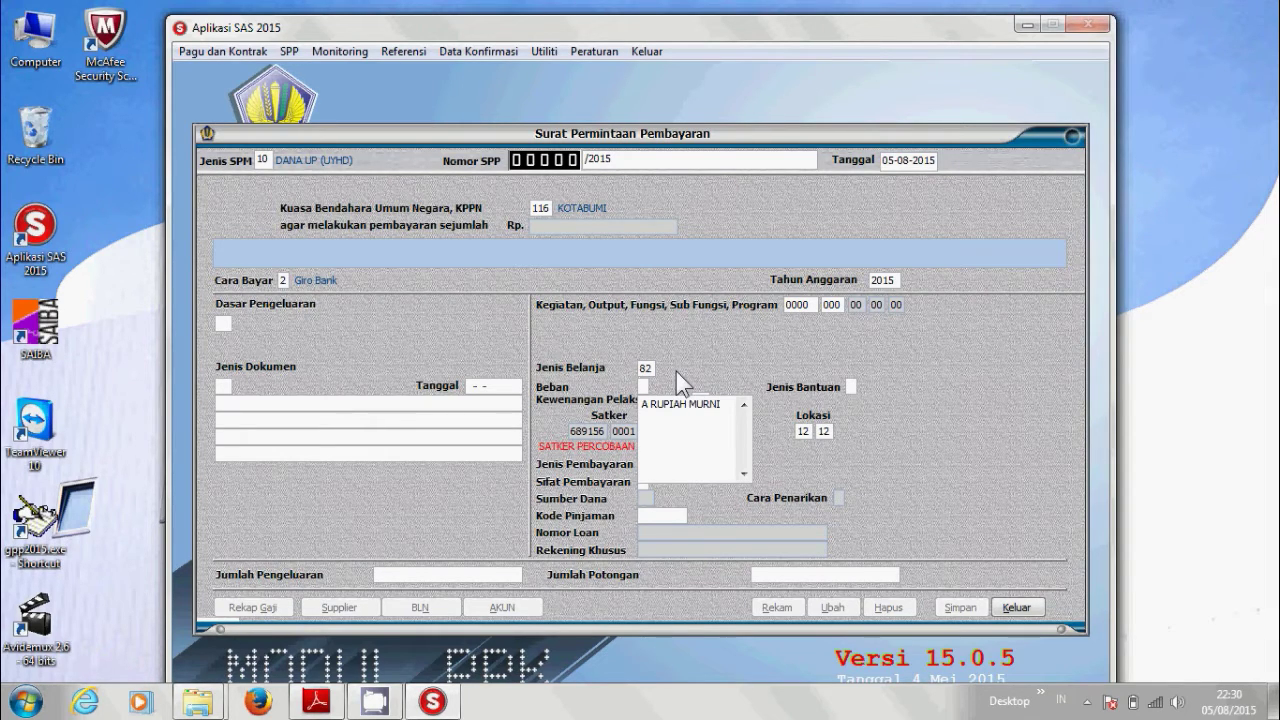
{"action": "key", "text": "Down"}
{"action": "left_click", "coordinate": [676, 404]}
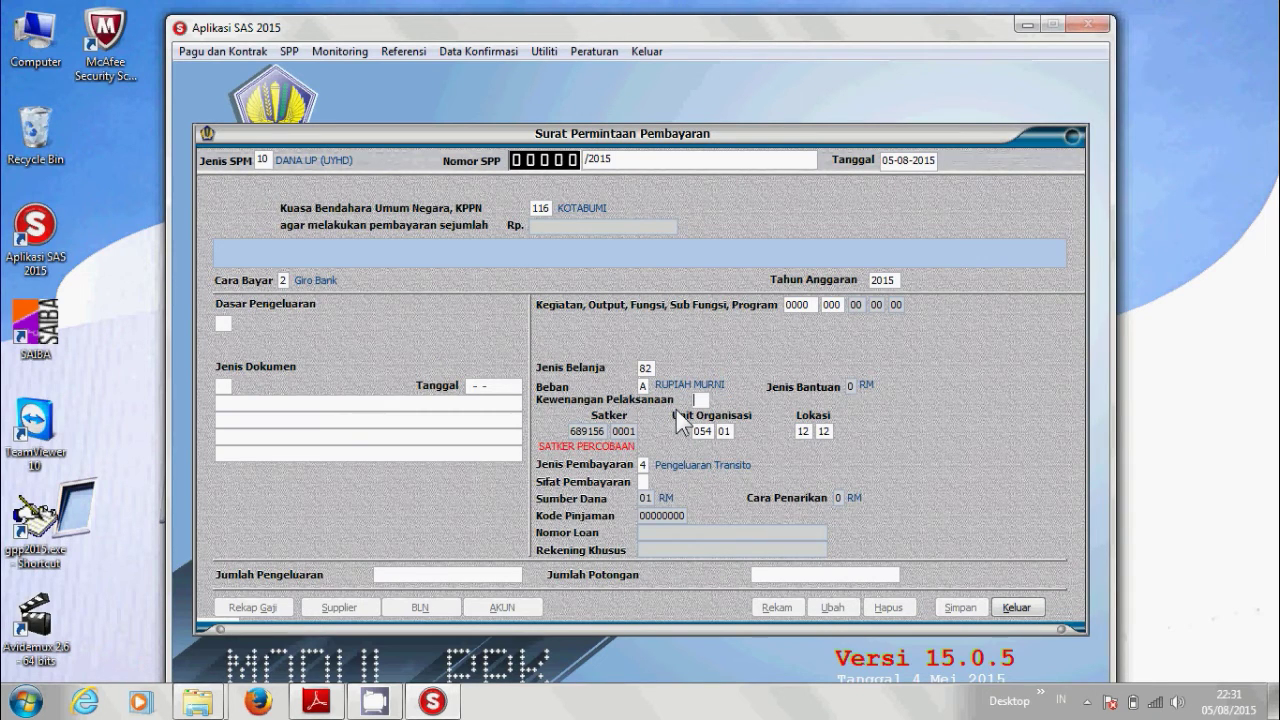
{"action": "key", "text": "Down"}
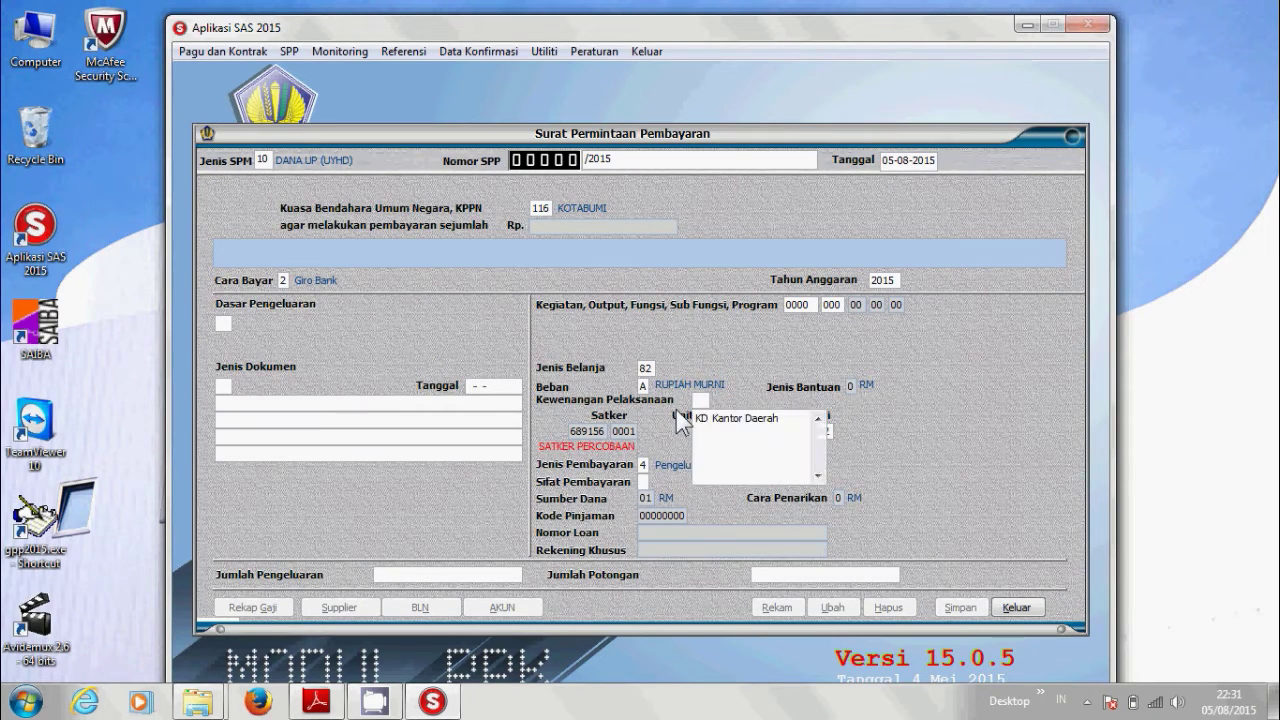
{"action": "key", "text": "Down"}
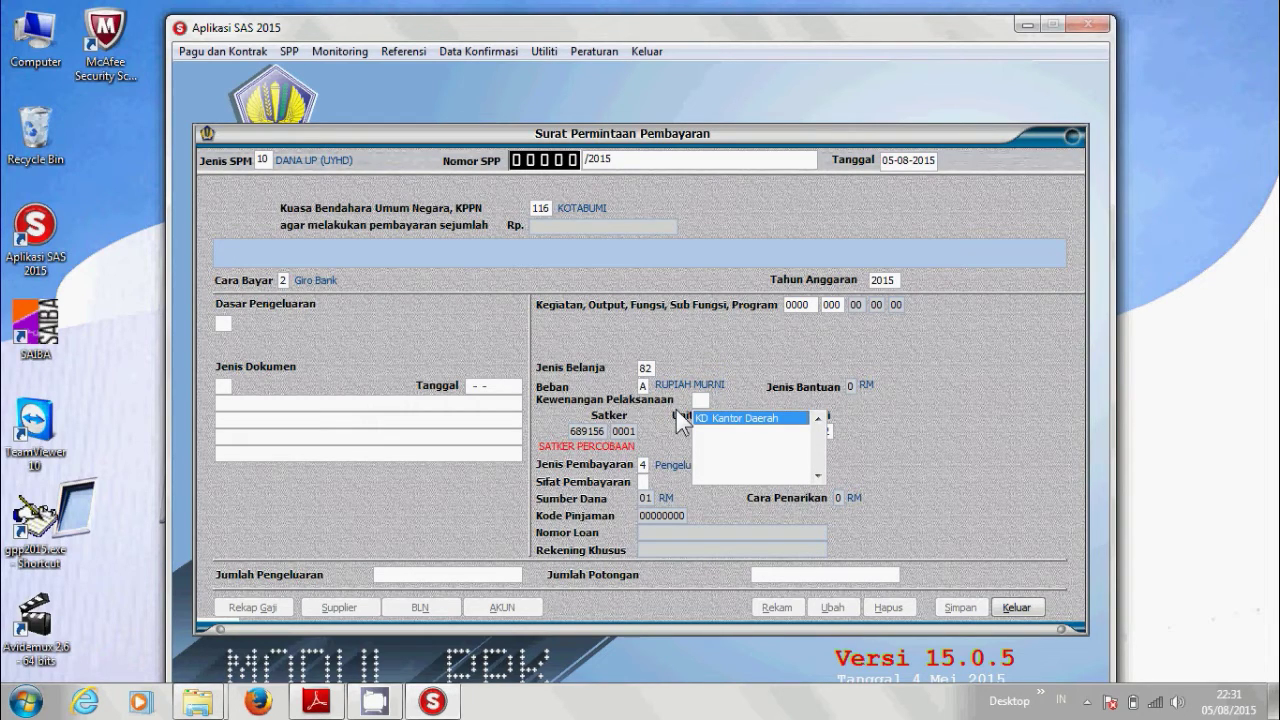
{"action": "key", "text": "Return"}
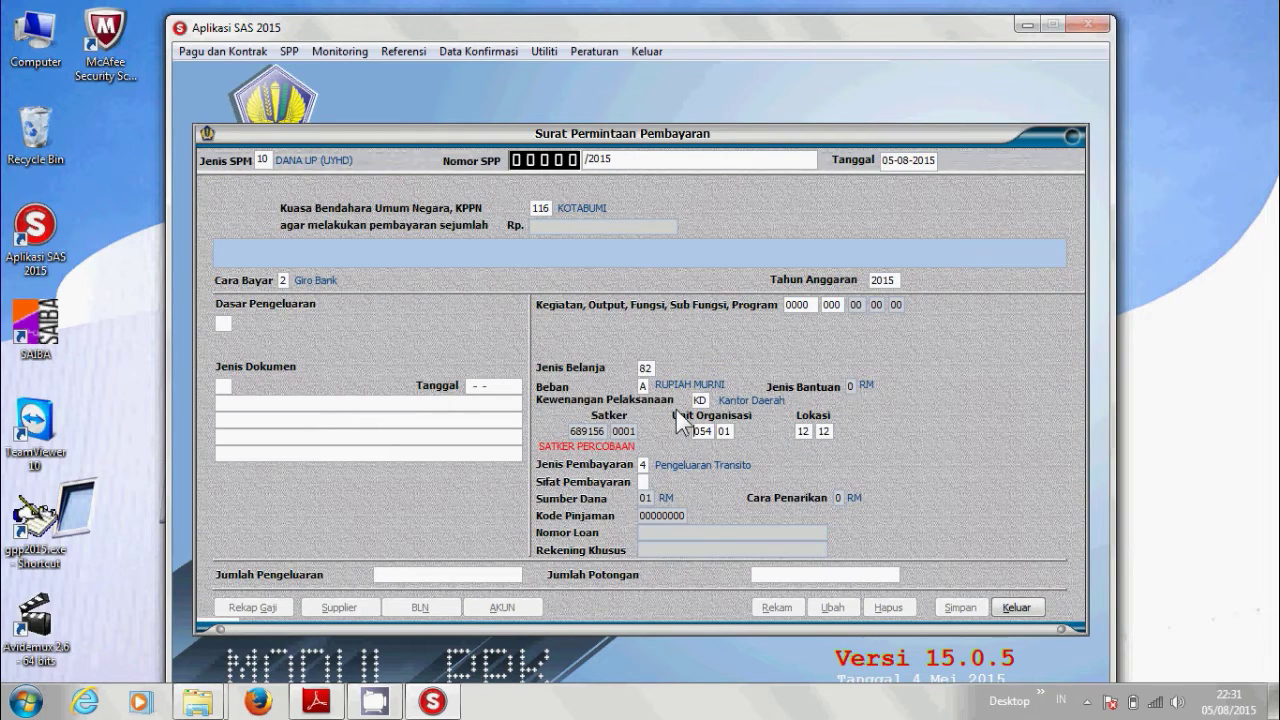
{"action": "key", "text": "Return"}
{"action": "key", "text": "Return"}
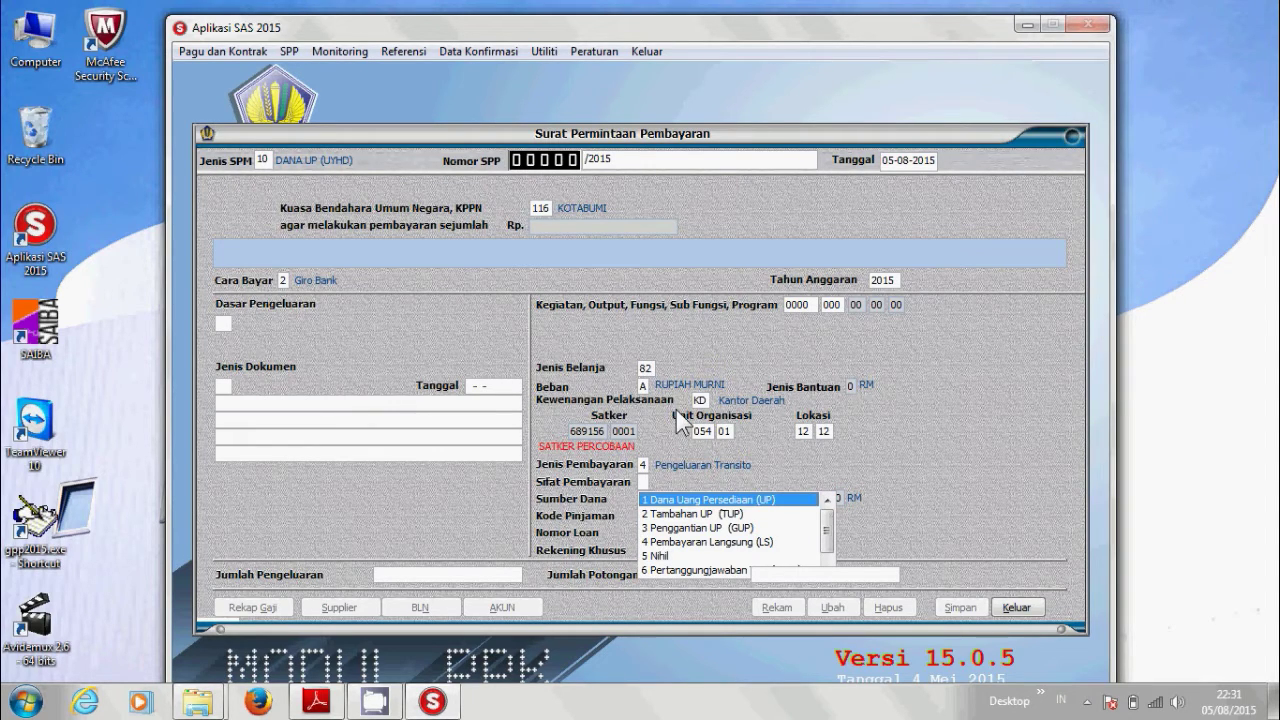
Choose payment nature 1 UP, basis 14 PP 45 Tahun 2013, and document DIPA TAHUN 2015.
{"action": "key", "text": "Return"}
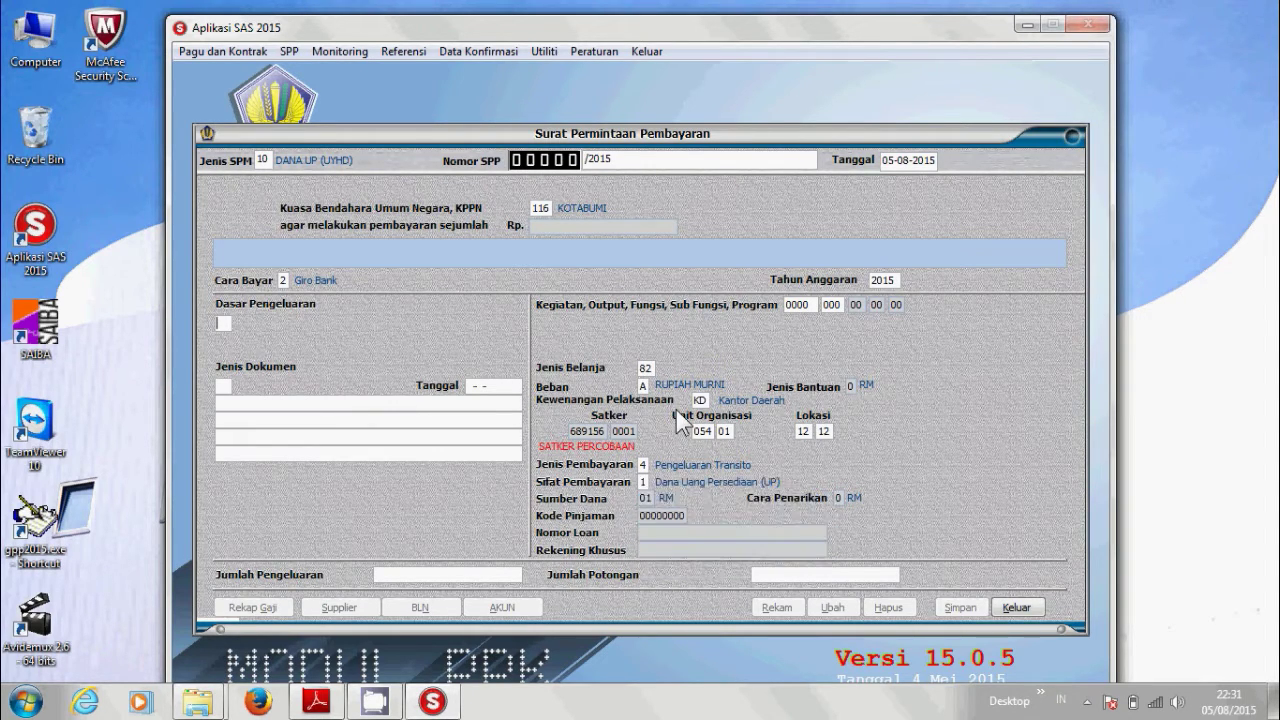
{"action": "key", "text": "Return"}
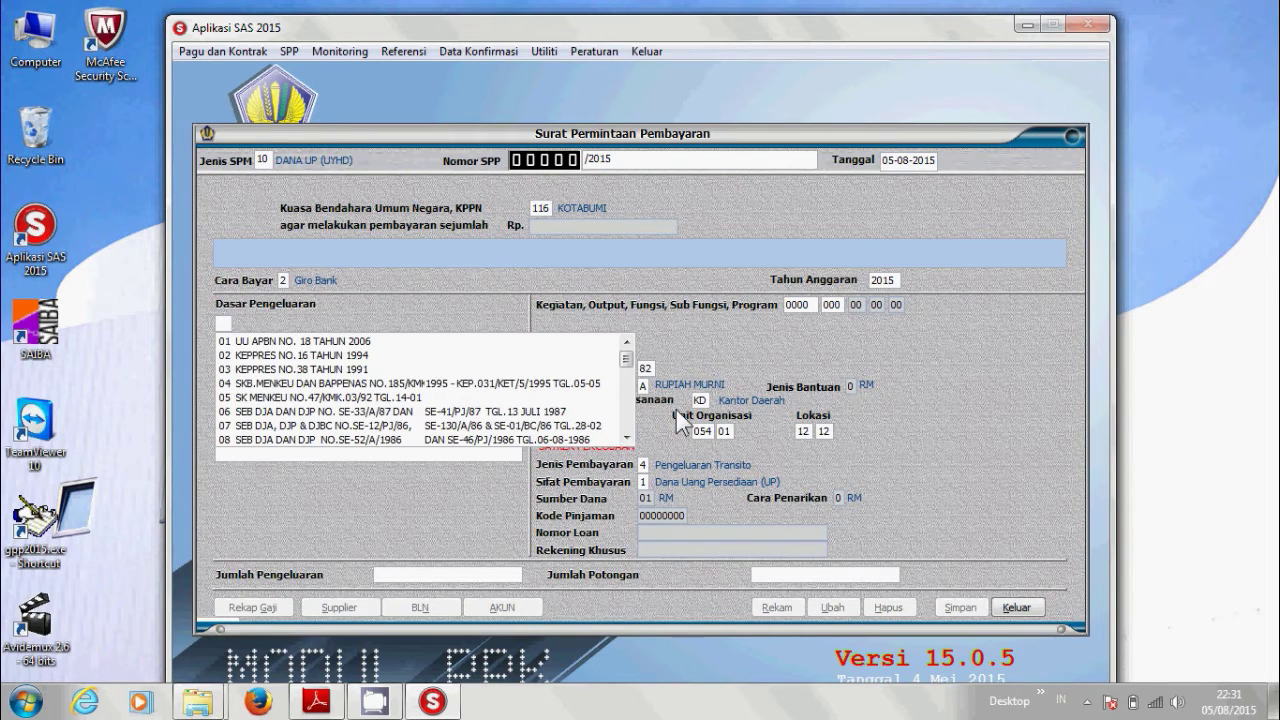
{"action": "key", "text": "Down"}
{"action": "key", "text": "Down"}
{"action": "key", "text": "Down"}
{"action": "key", "text": "Down"}
{"action": "key", "text": "Down"}
{"action": "key", "text": "Down"}
{"action": "key", "text": "Down"}
{"action": "key", "text": "Down"}
{"action": "key", "text": "Down"}
{"action": "key", "text": "Down"}
{"action": "key", "text": "Down"}
{"action": "key", "text": "Down"}
{"action": "key", "text": "Down"}
{"action": "key", "text": "Down"}
{"action": "key", "text": "Down"}
{"action": "key", "text": "Down"}
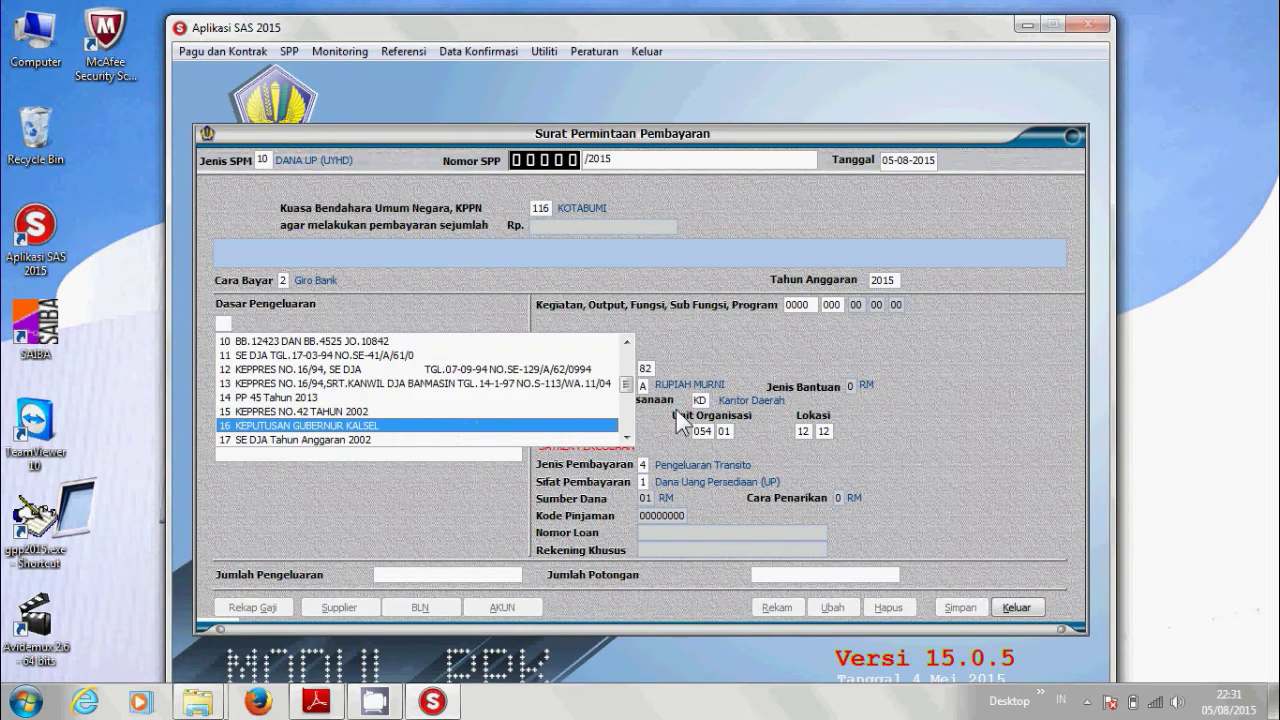
{"action": "key", "text": "Up"}
{"action": "key", "text": "Up"}
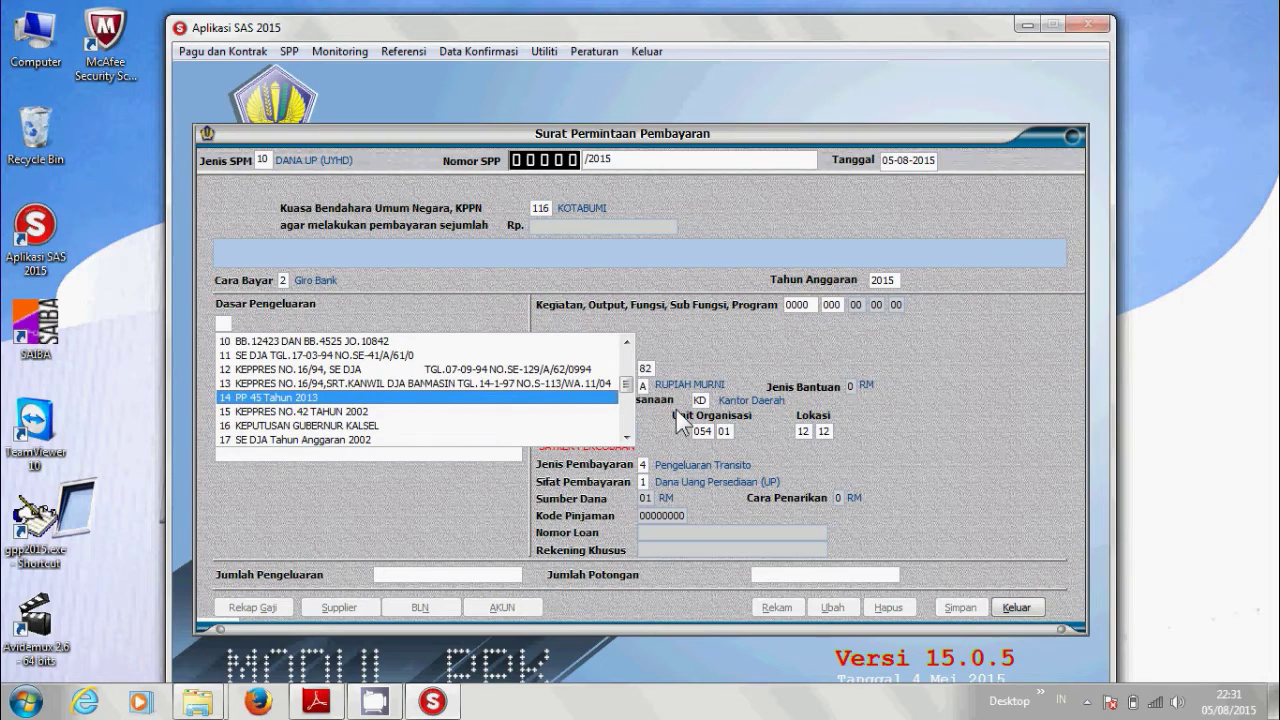
{"action": "key", "text": "Return"}
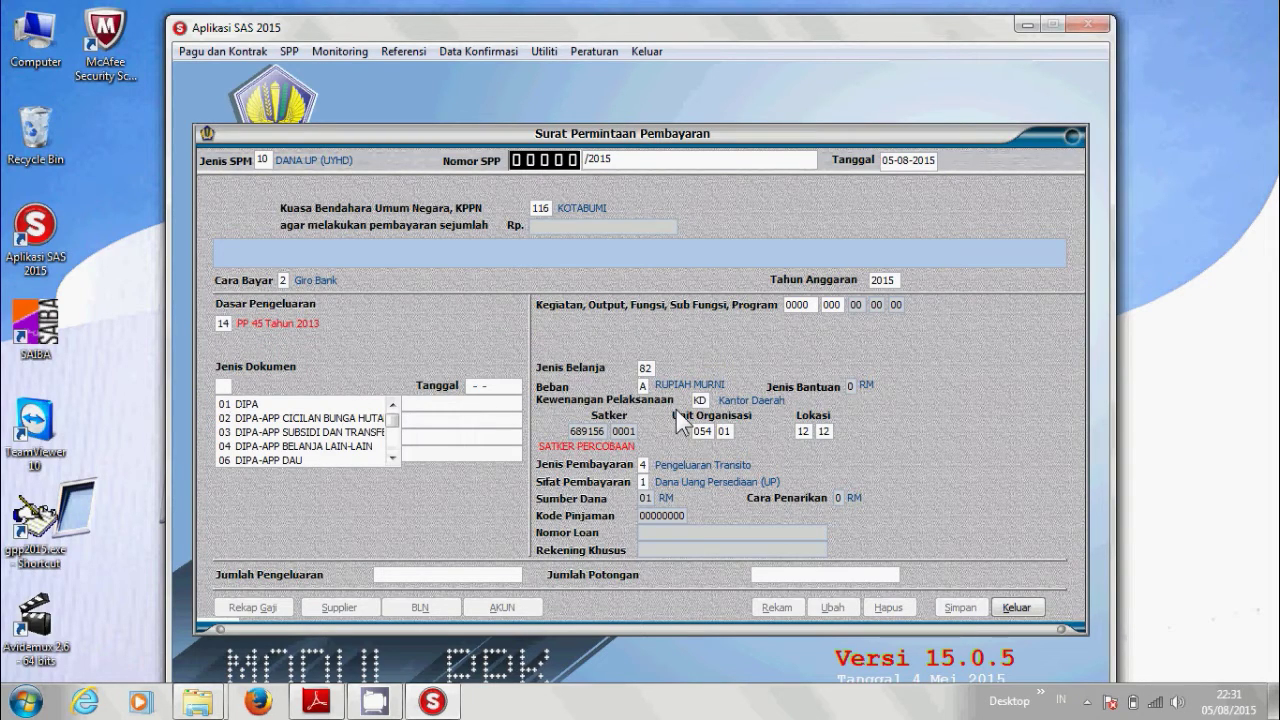
{"action": "key", "text": "Down"}
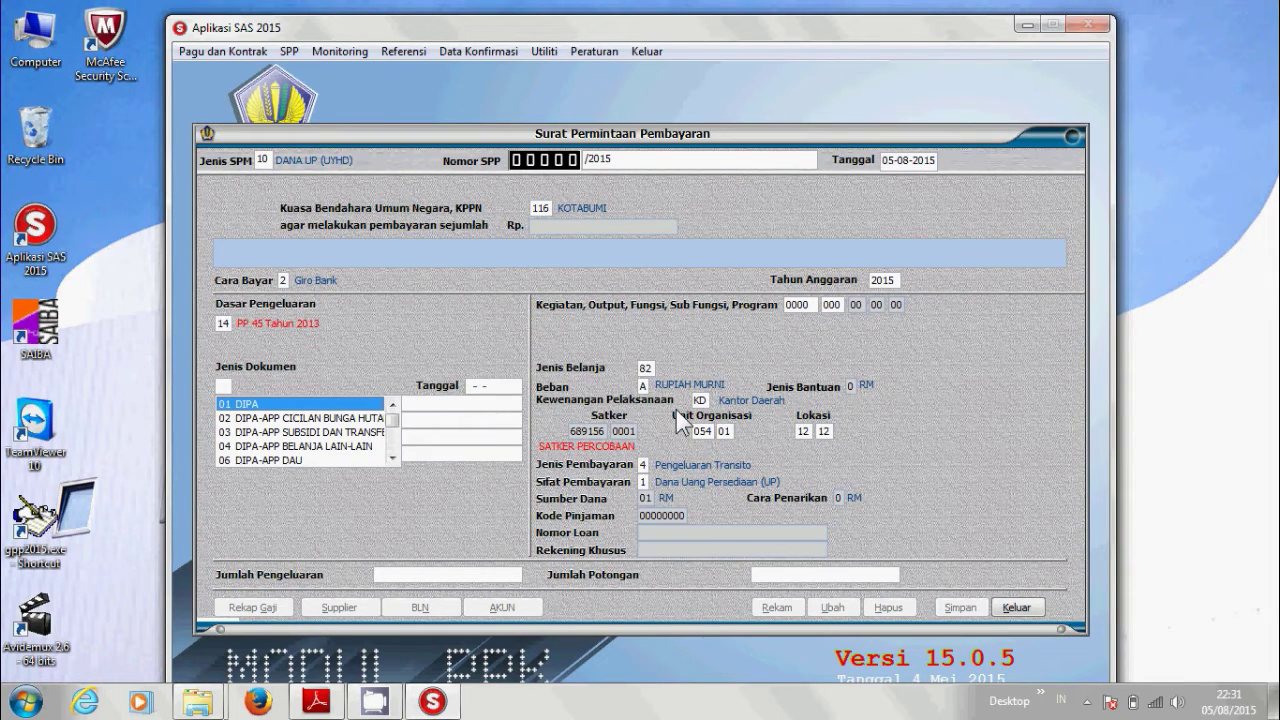
{"action": "key", "text": "Return"}
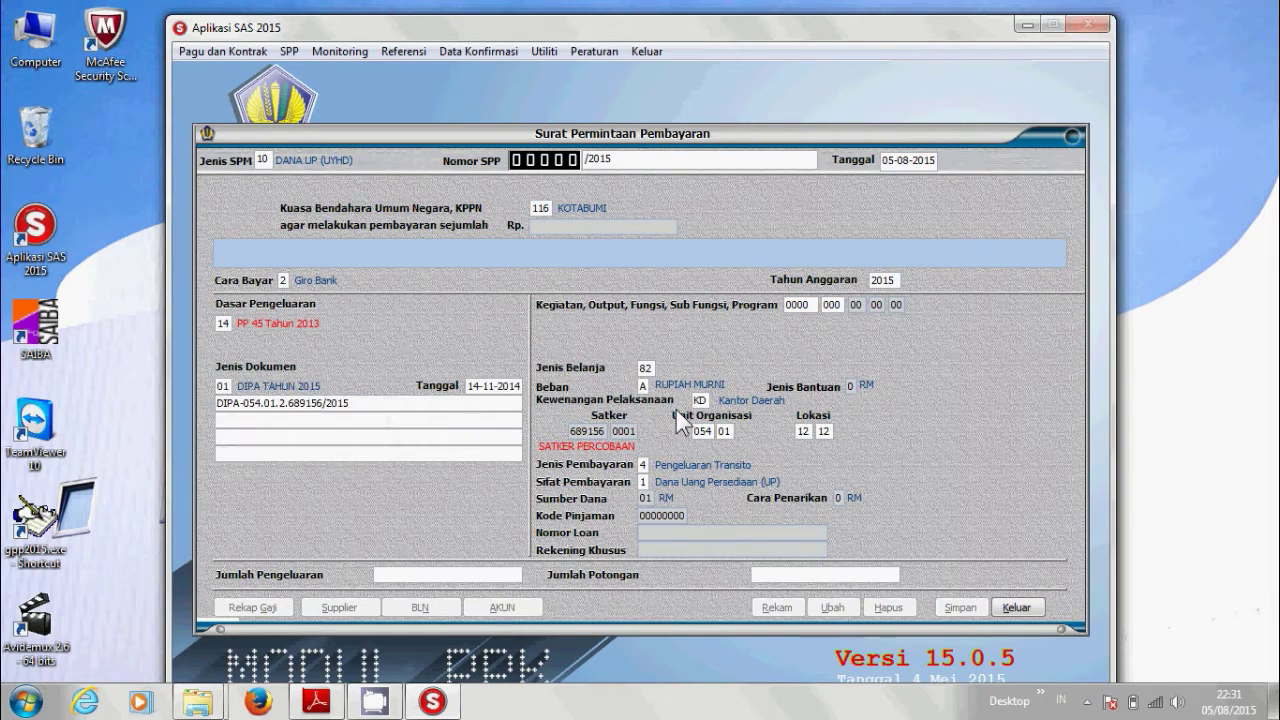
Enter an expenditure amount of 50.000.000 and leave deductions empty.
{"action": "key", "text": "Return"}
{"action": "type", "text": "500.000.00 0"}
{"action": "key", "text": "Return"}
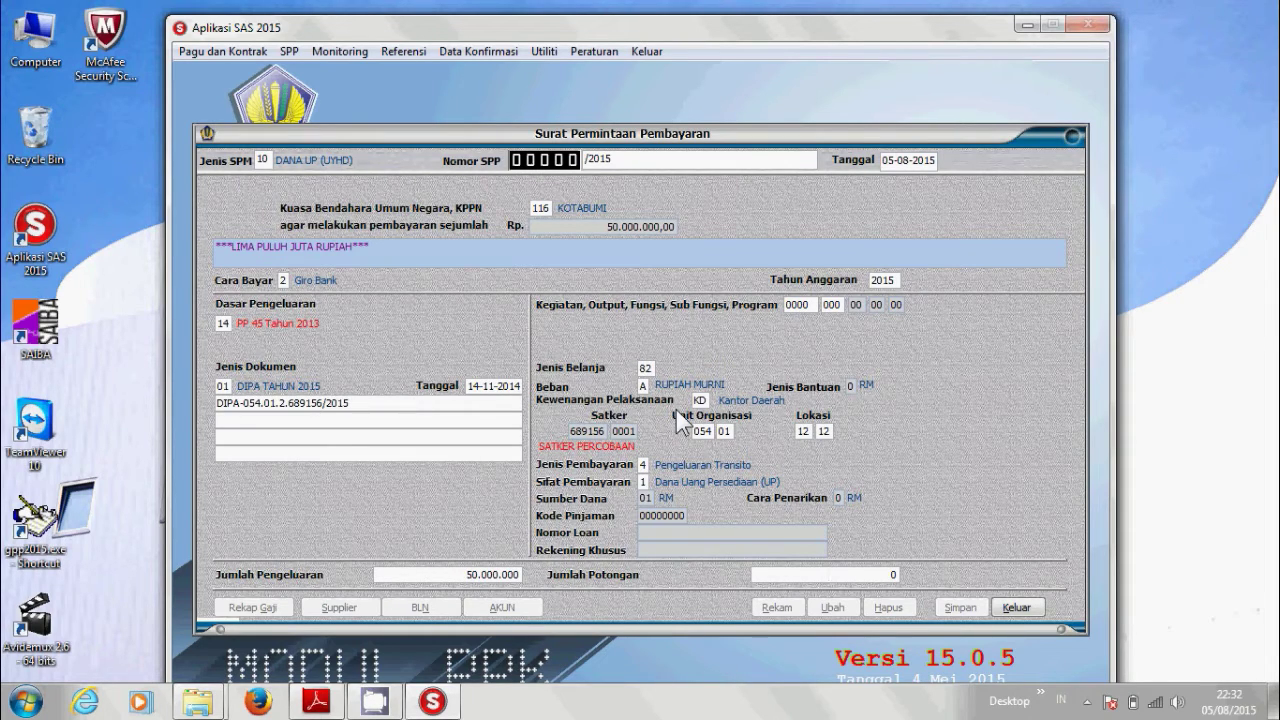
{"action": "key", "text": "Return"}
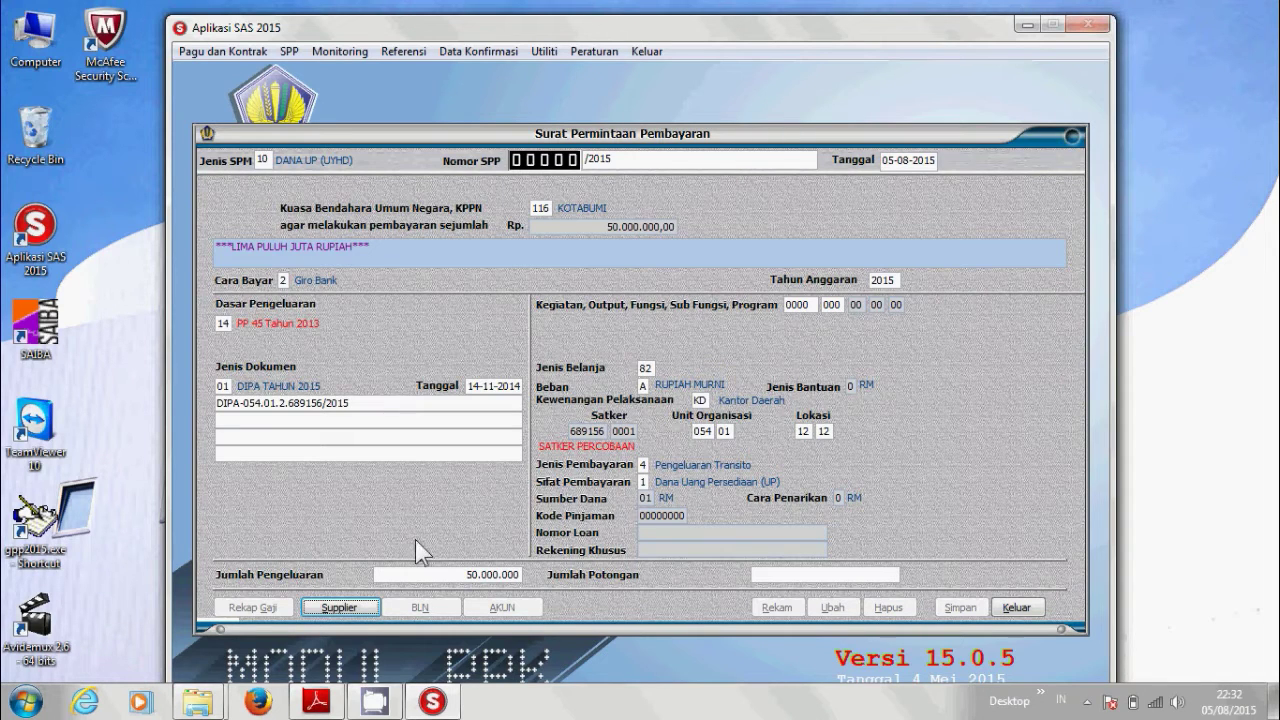
Select the SATKER PERCOBAAN expenditure treasurer as payee in the Supplier details.
{"action": "left_click", "coordinate": [359, 609]}
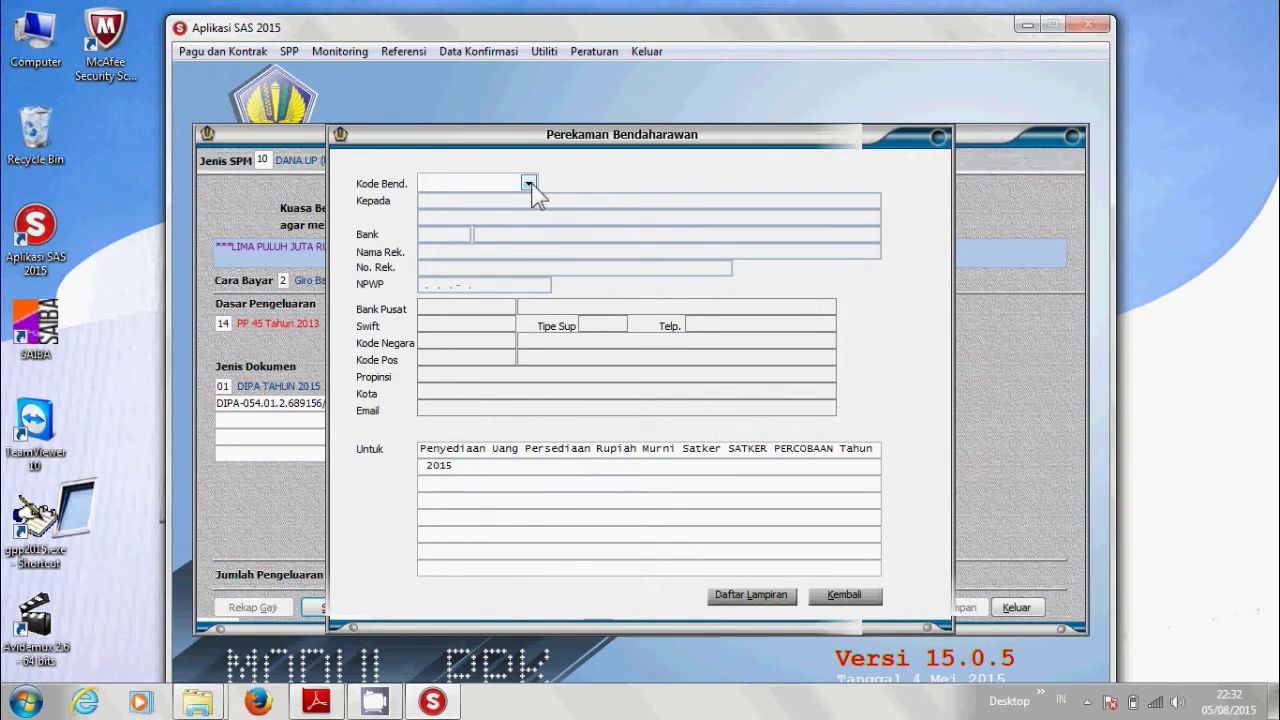
{"action": "left_click", "coordinate": [528, 184]}
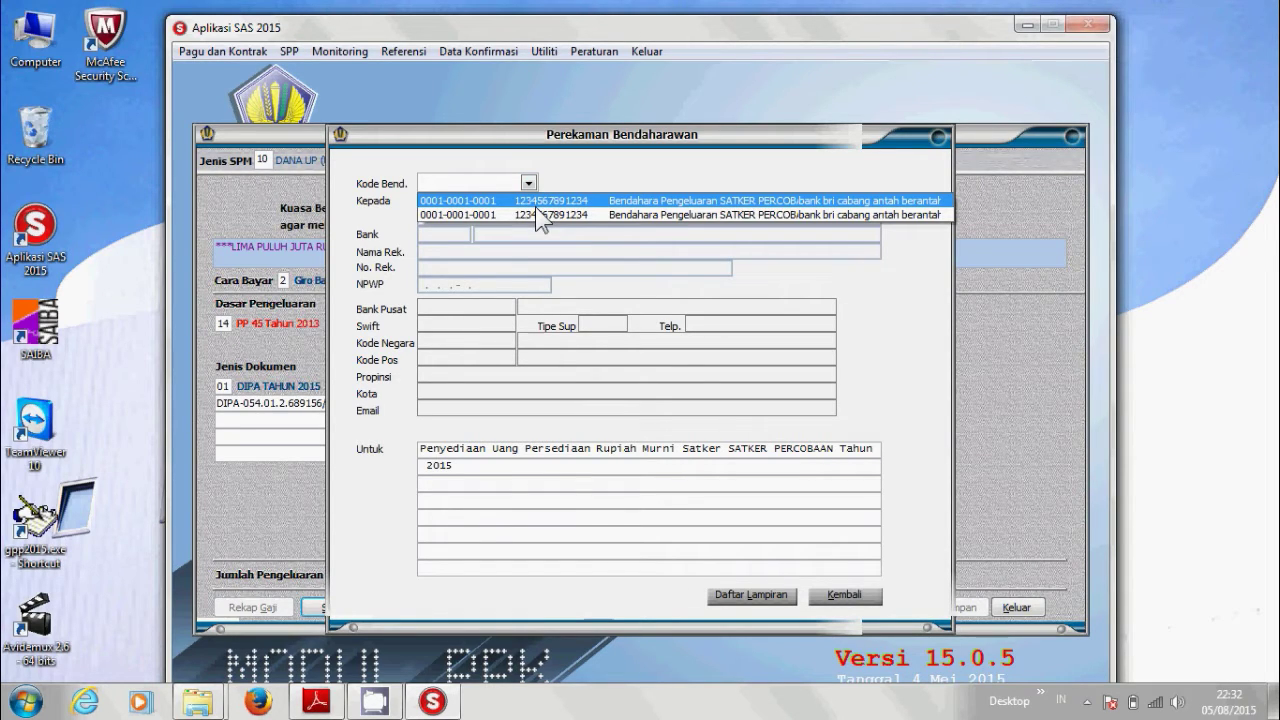
{"action": "left_click", "coordinate": [534, 205]}
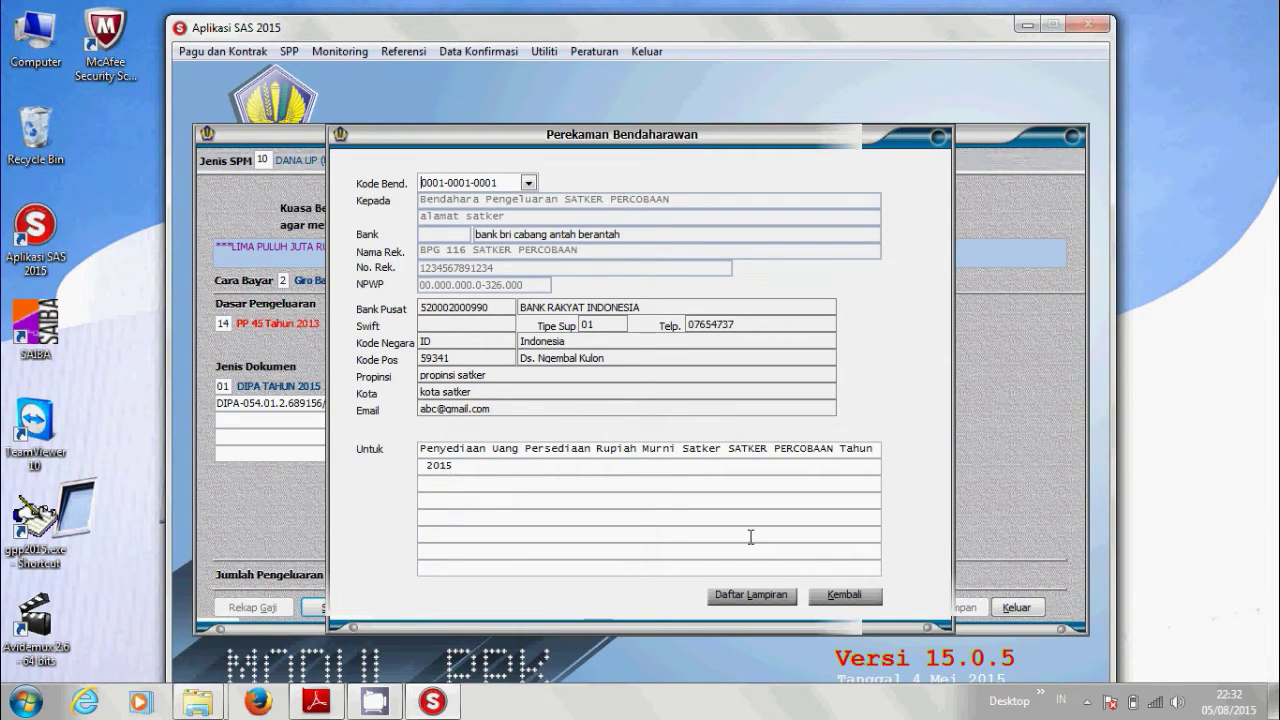
{"action": "left_click", "coordinate": [864, 596]}
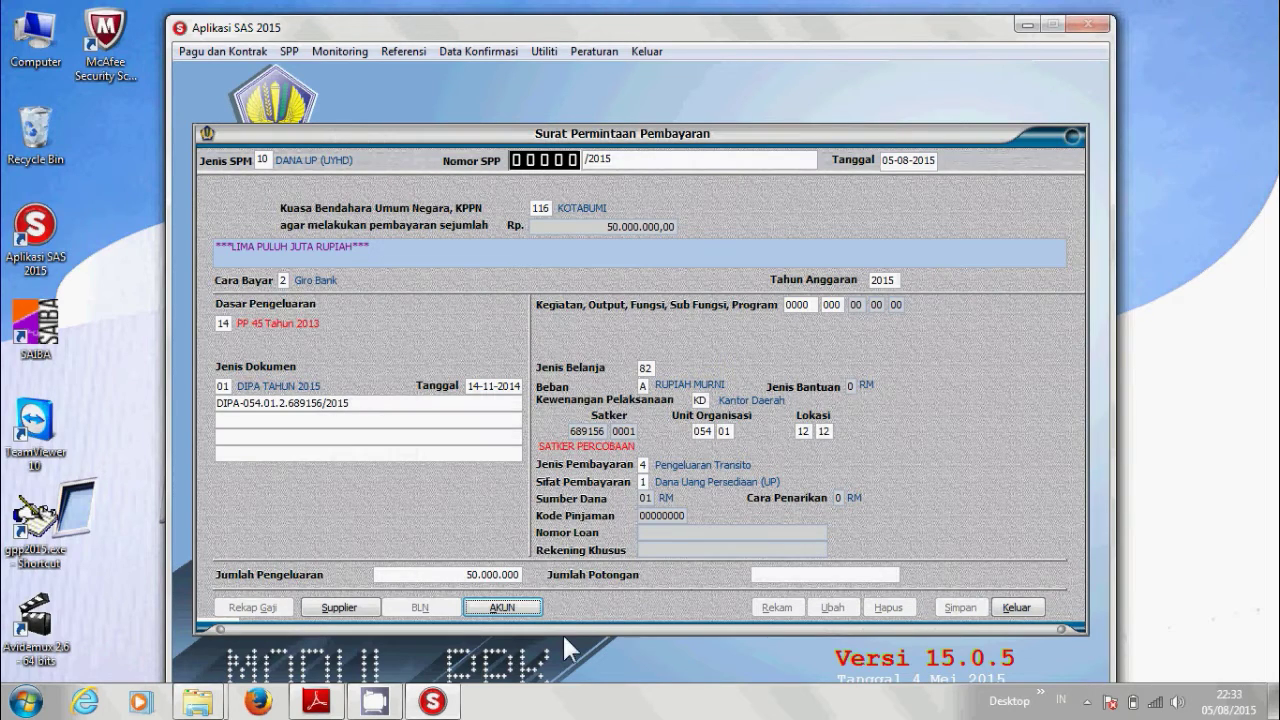
Allocate 50.000.000 to account 825111 in the account breakdown and save the SPP.
{"action": "left_click", "coordinate": [503, 608]}
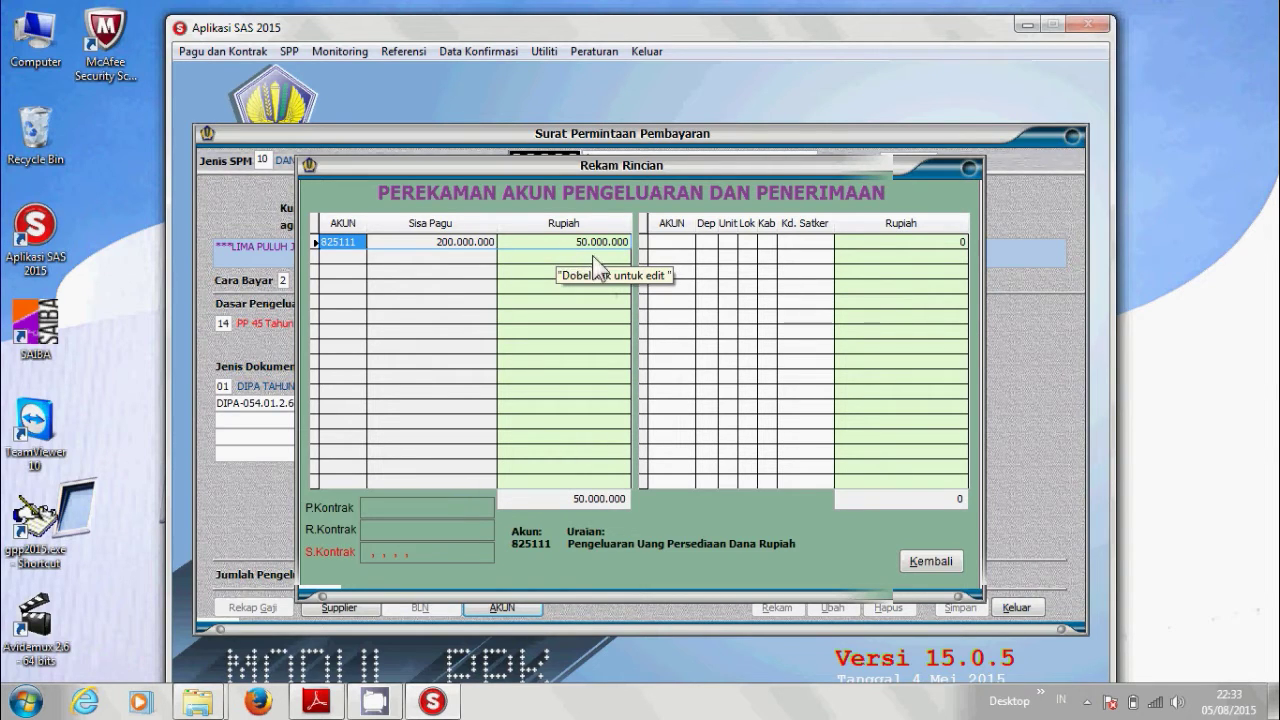
{"action": "left_click", "coordinate": [944, 563]}
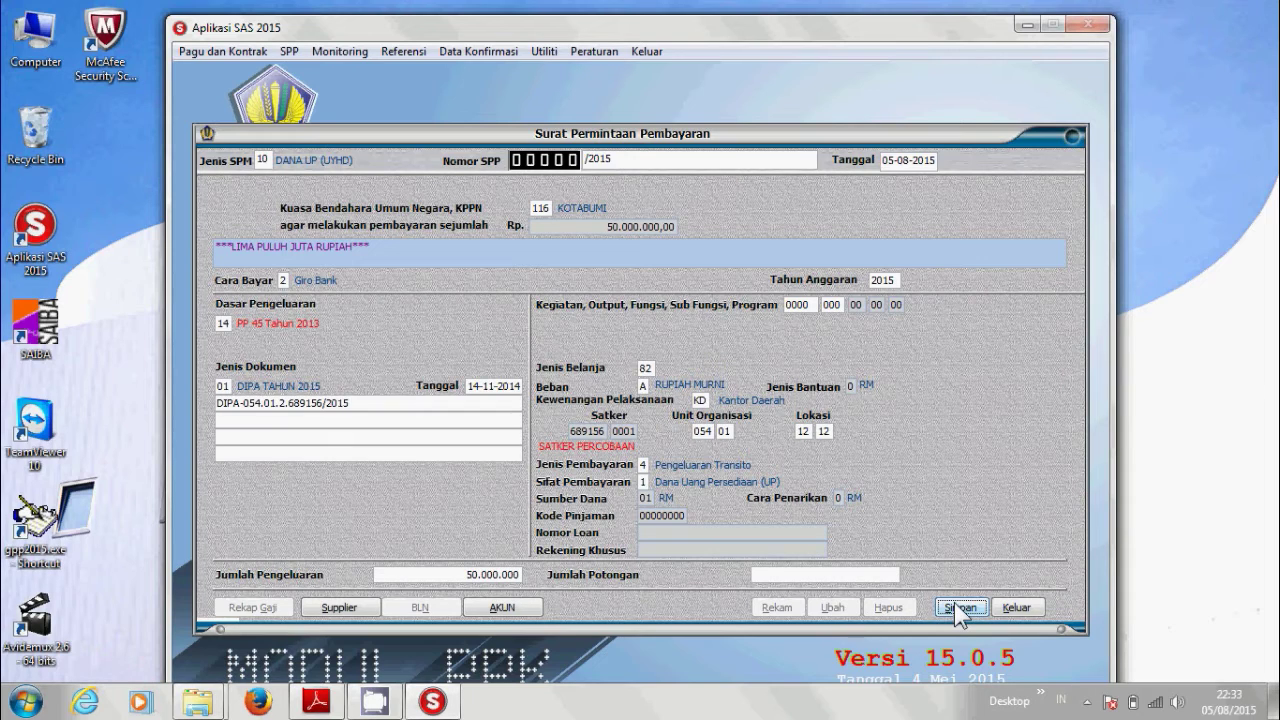
{"action": "left_click", "coordinate": [957, 607]}
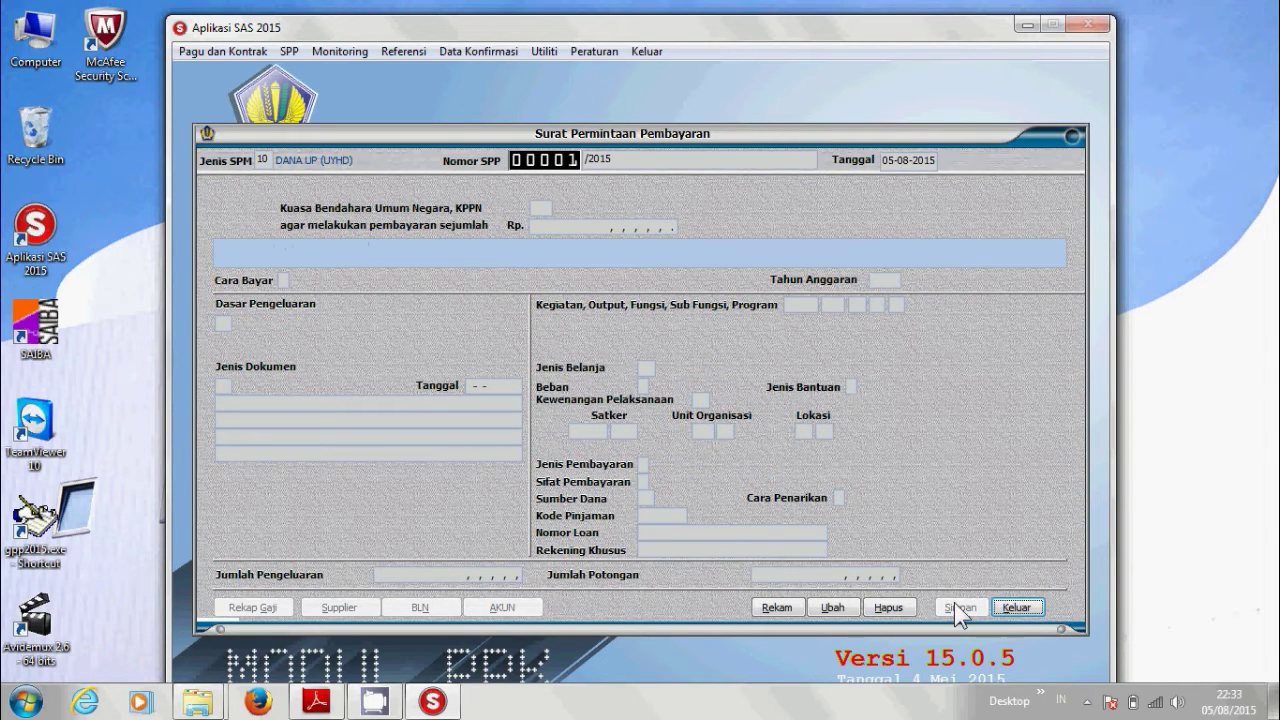
Close the SPP form and mark SPP 00001/2015 for printing in Cetak SPP.
{"action": "left_click", "coordinate": [1016, 607]}
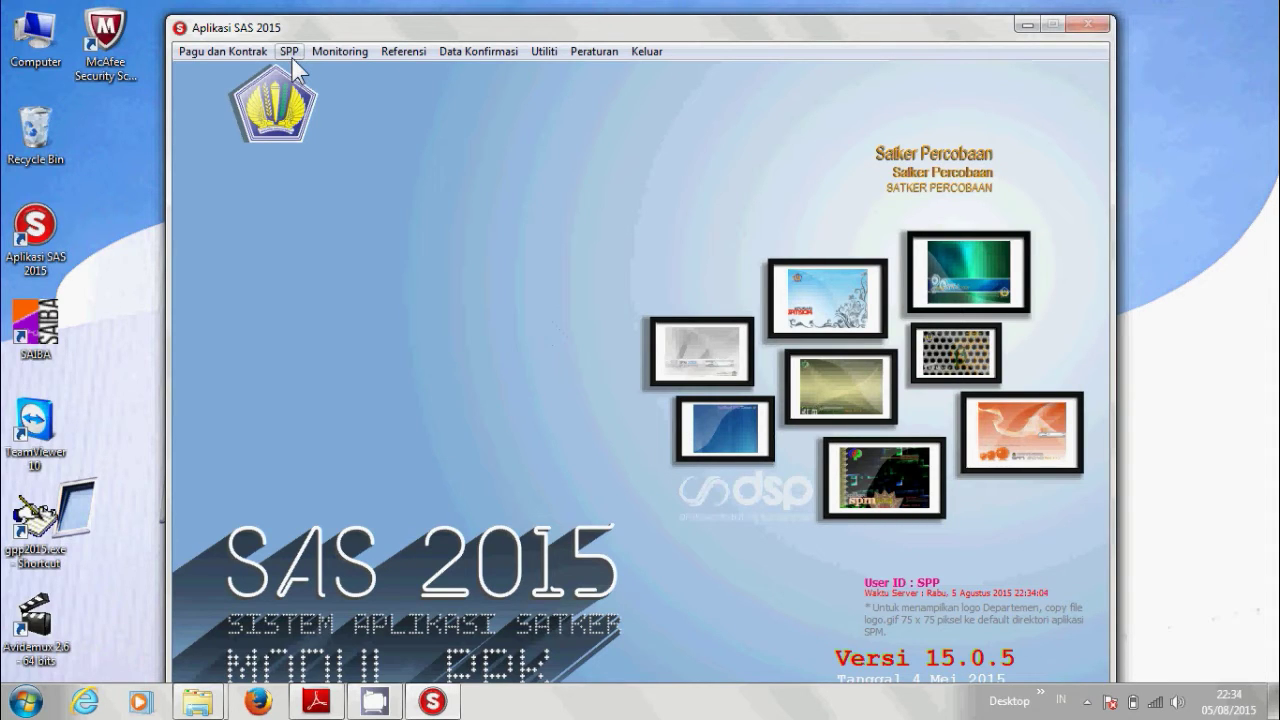
{"action": "left_click", "coordinate": [291, 55]}
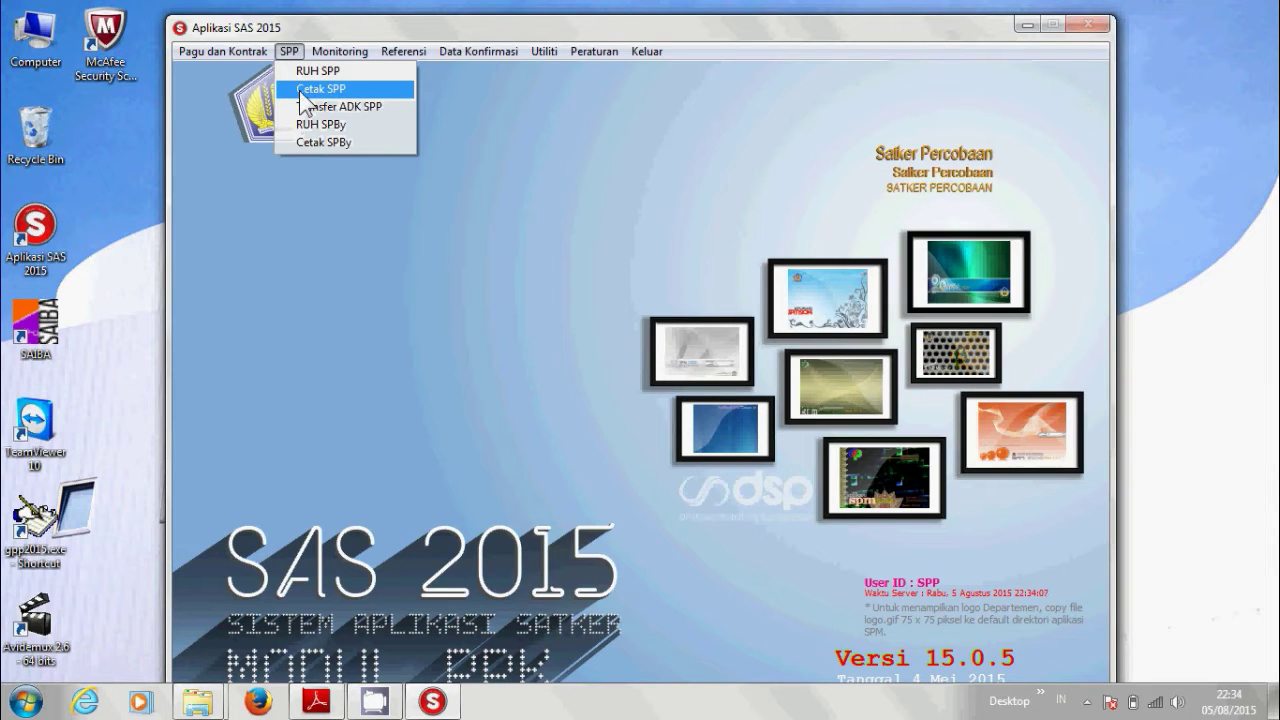
{"action": "left_click", "coordinate": [300, 90]}
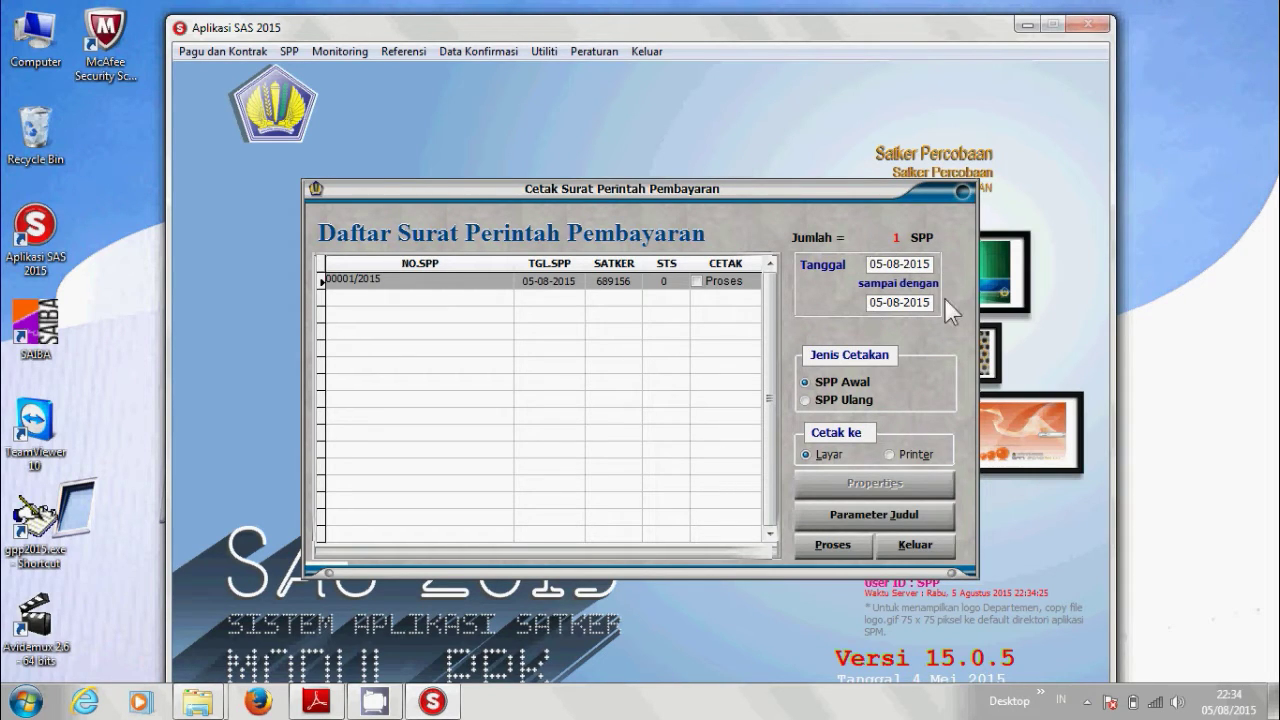
{"action": "left_click", "coordinate": [698, 281]}
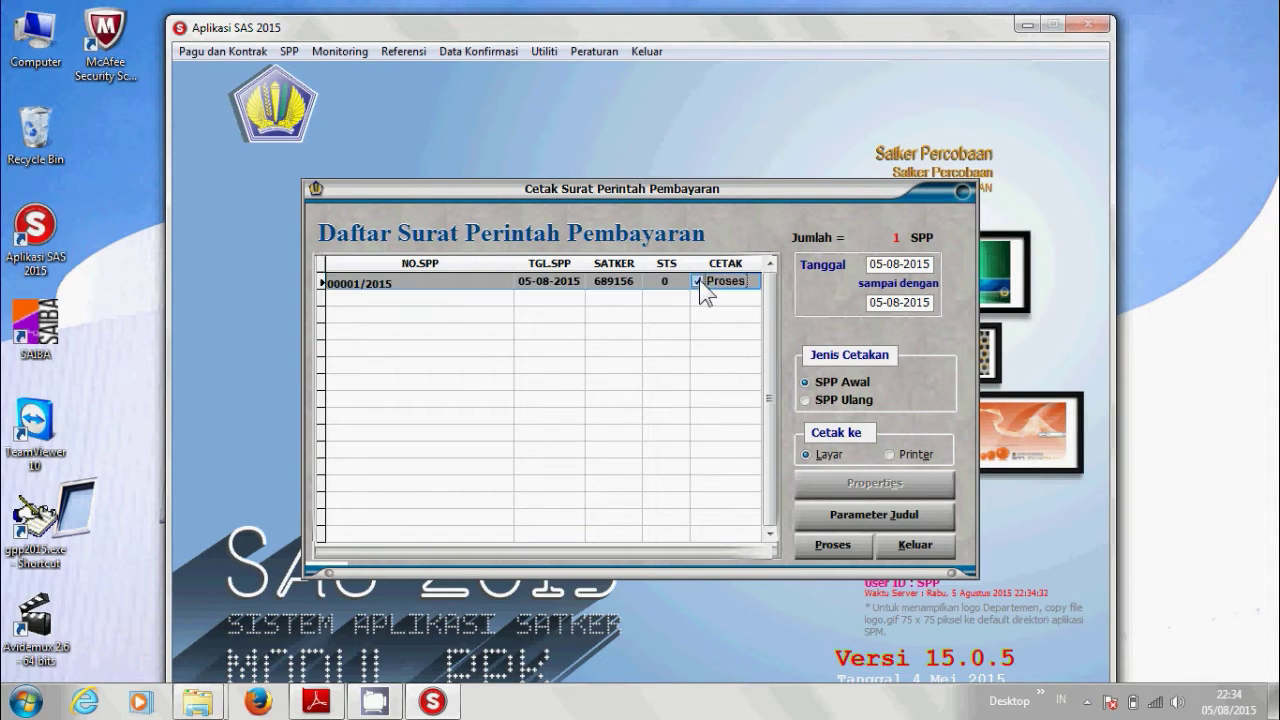
Generate the SPP 00001/2015 report and print it on the HP LaserJet P2050.
{"action": "left_click", "coordinate": [823, 548]}
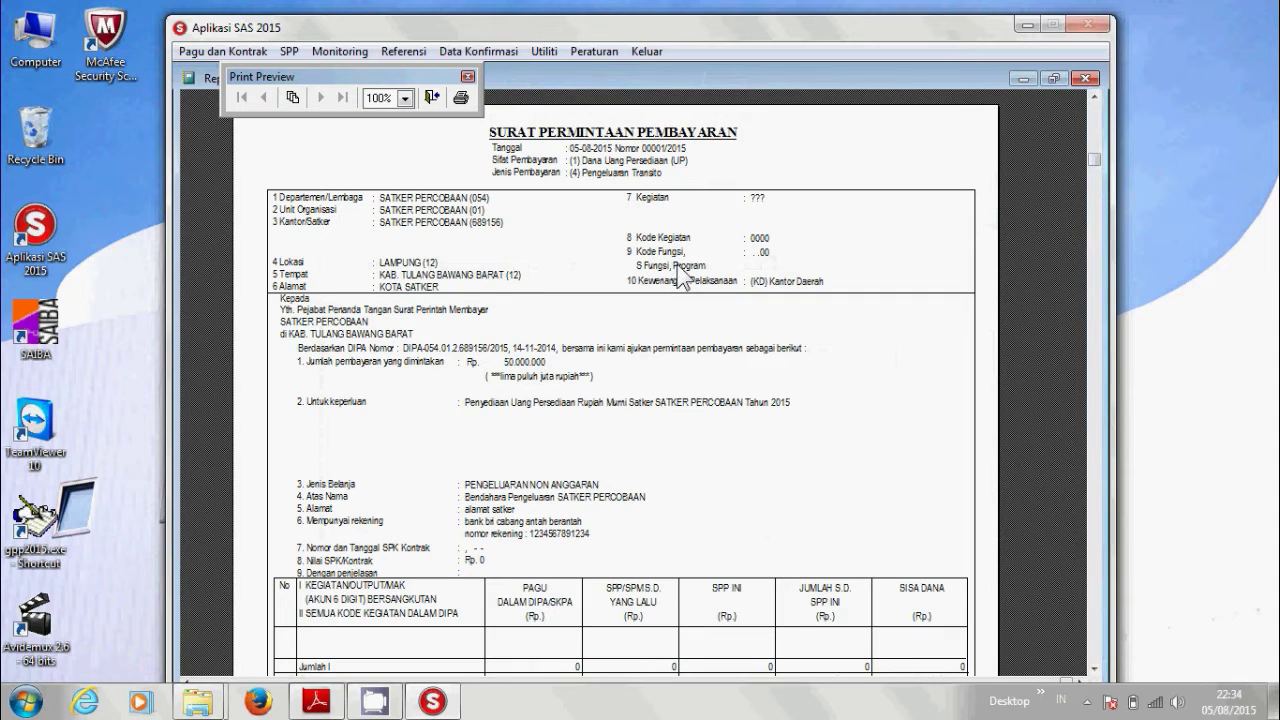
{"action": "scroll", "coordinate": [676, 280], "scroll_direction": "down", "scroll_amount": 5}
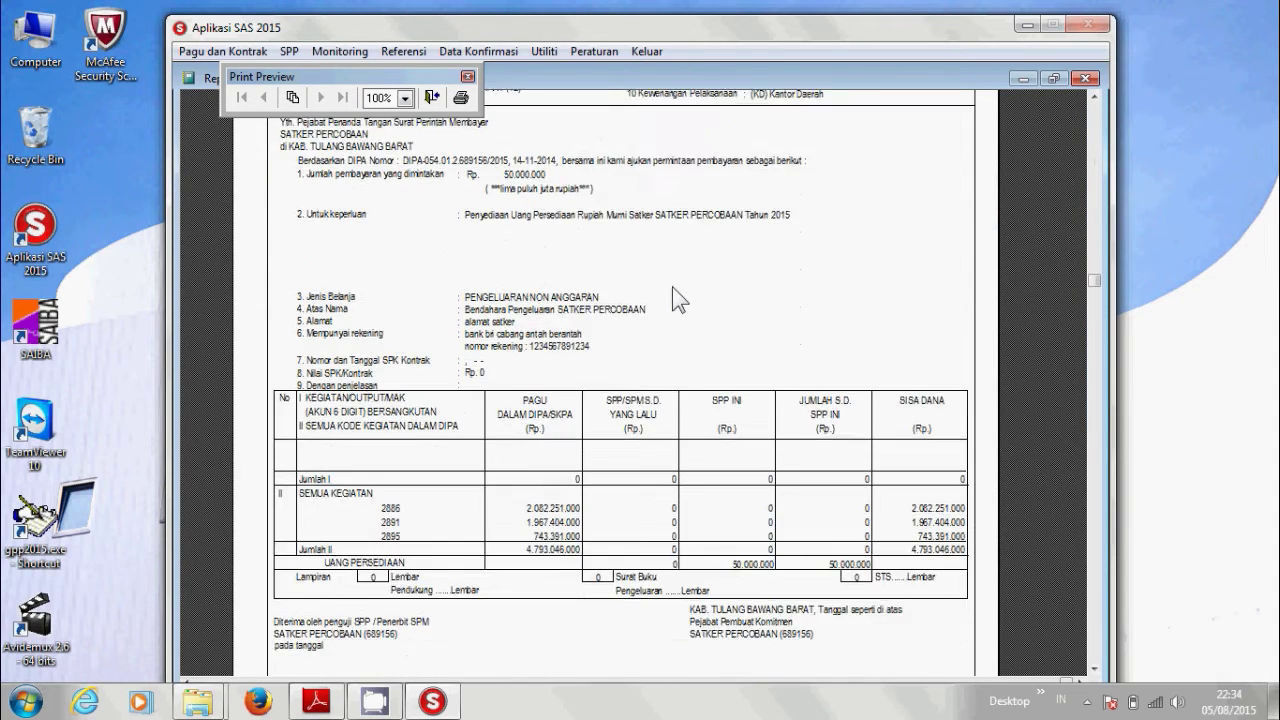
{"action": "scroll", "coordinate": [676, 300], "scroll_direction": "down", "scroll_amount": 2}
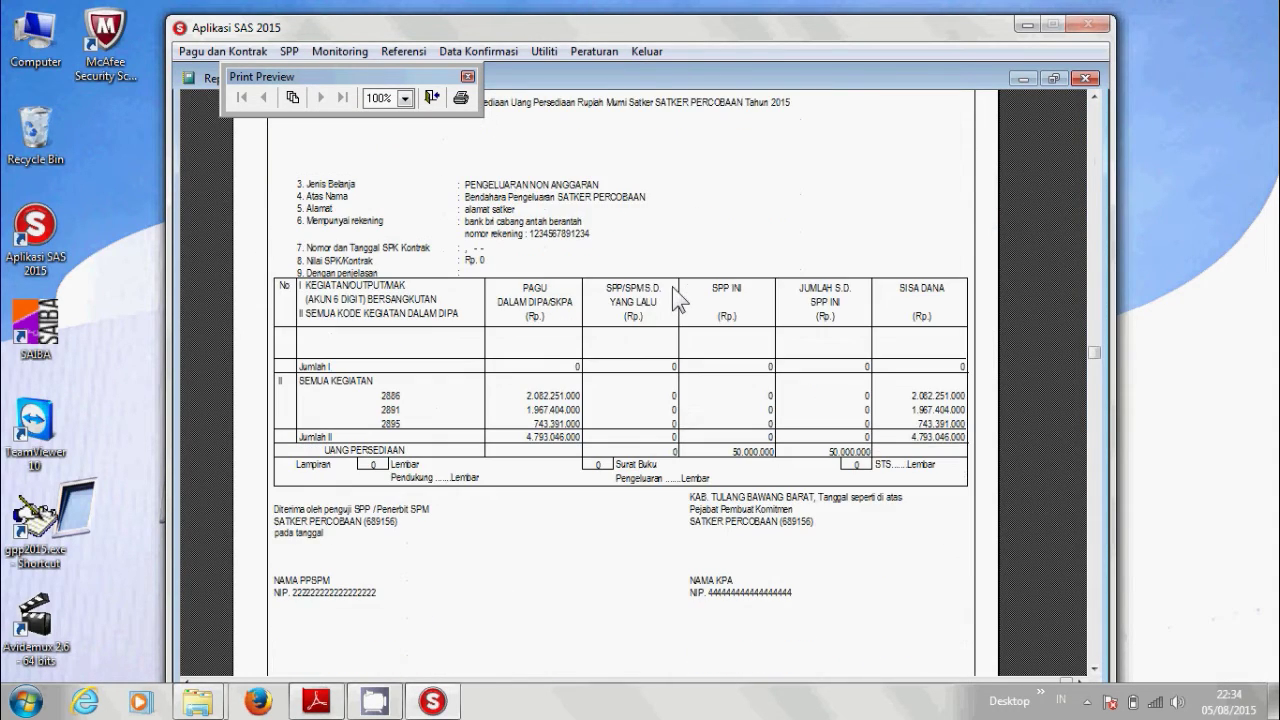
{"action": "left_click", "coordinate": [460, 98]}
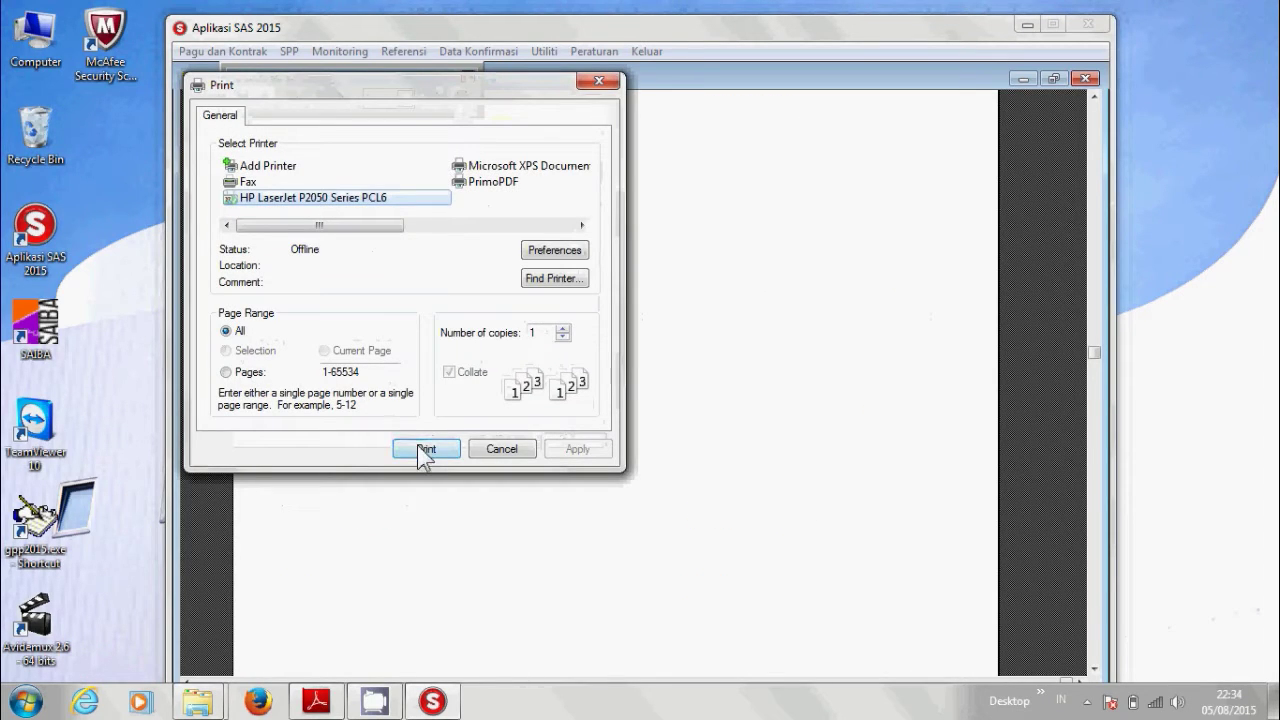
{"action": "left_click", "coordinate": [500, 451]}
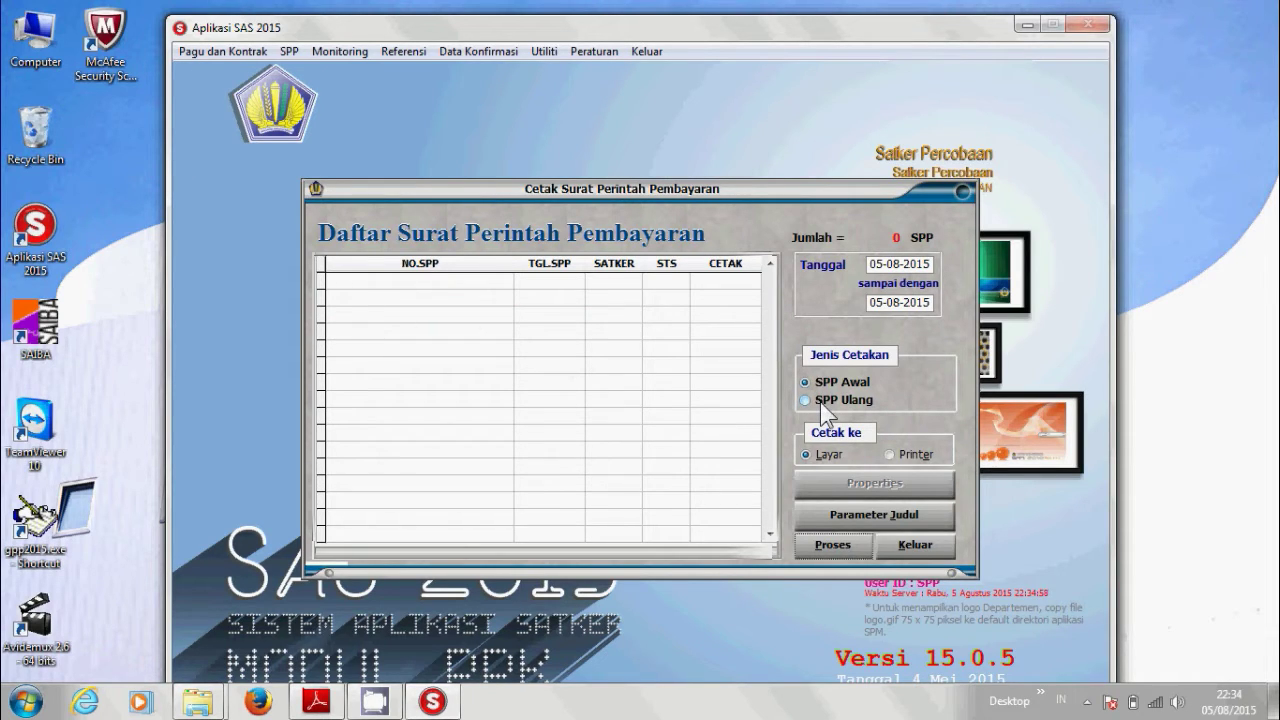
Preview a reprint of SPP 00001/2015 under SPP Ulang, then close the preview and printing window.
{"action": "left_click", "coordinate": [820, 402]}
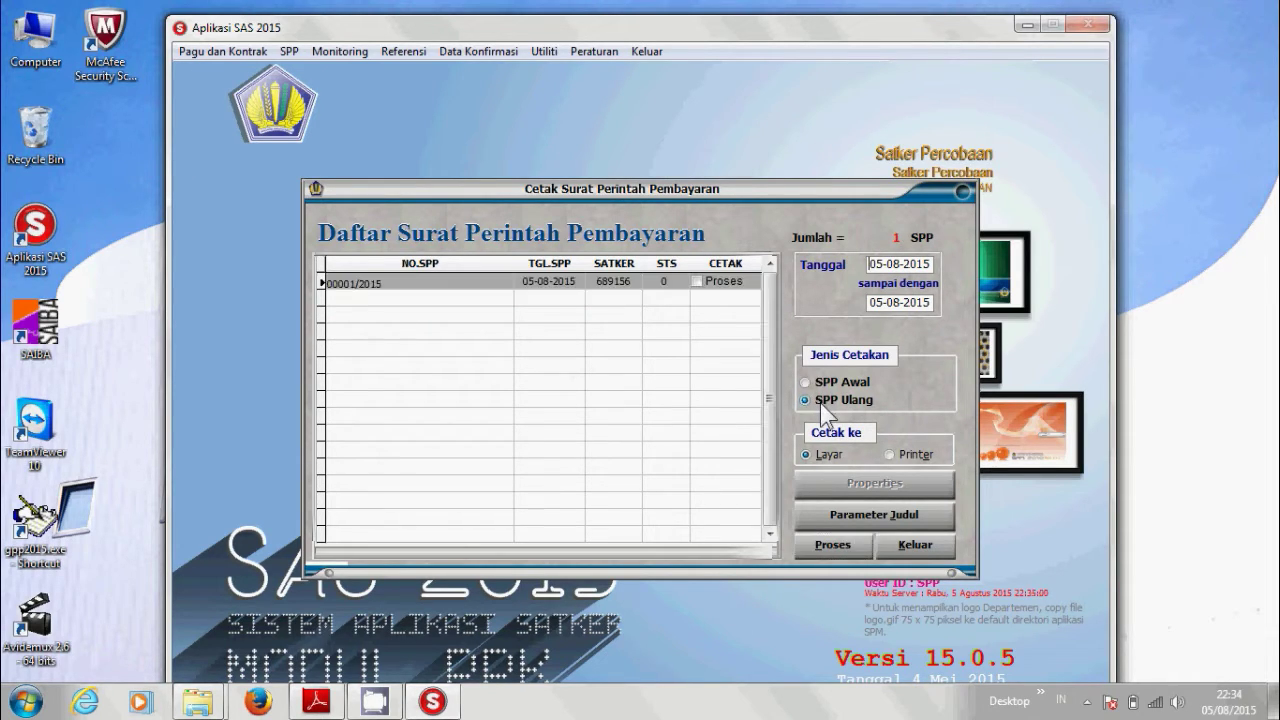
{"action": "left_click", "coordinate": [698, 282]}
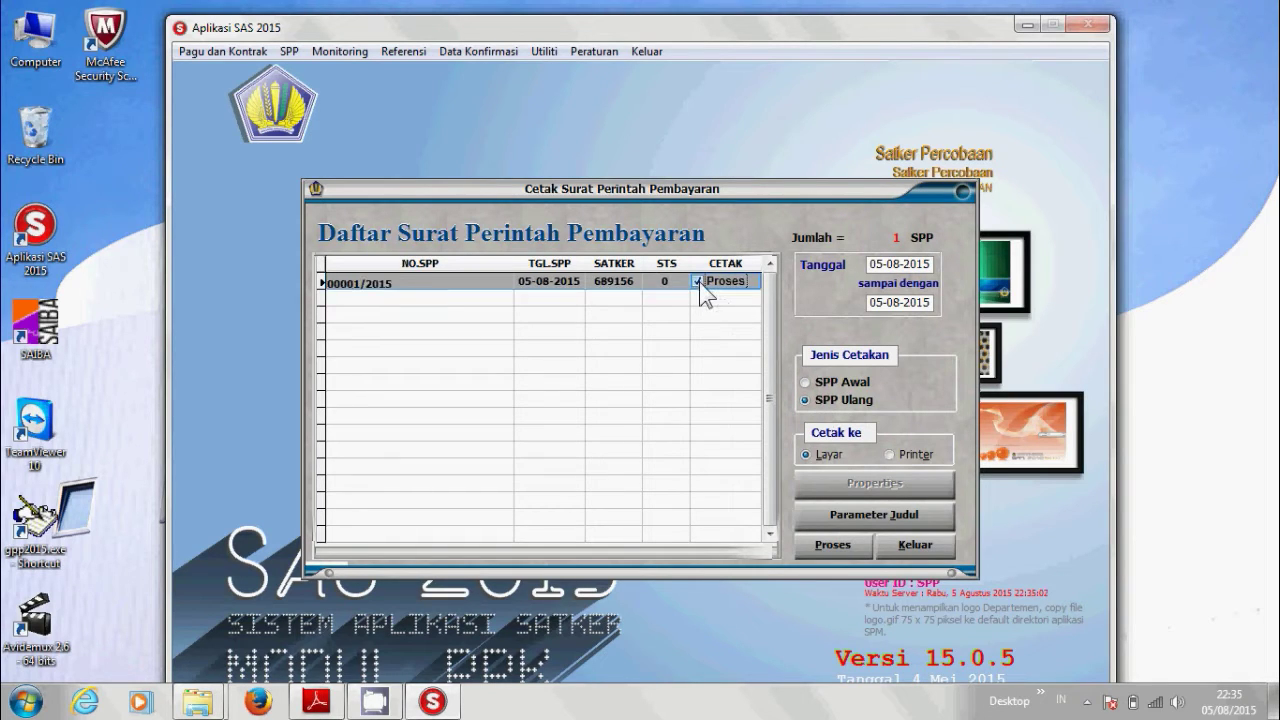
{"action": "left_click", "coordinate": [808, 550]}
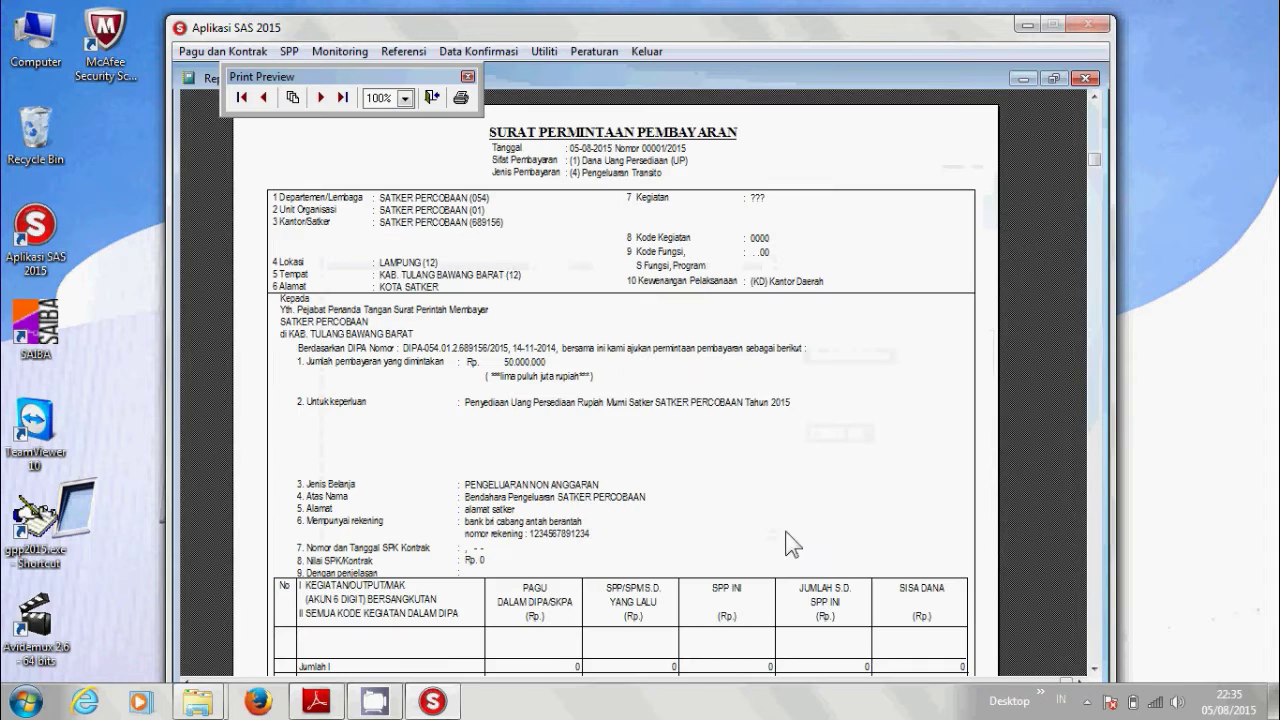
{"action": "scroll", "coordinate": [601, 391], "scroll_direction": "down", "scroll_amount": 5}
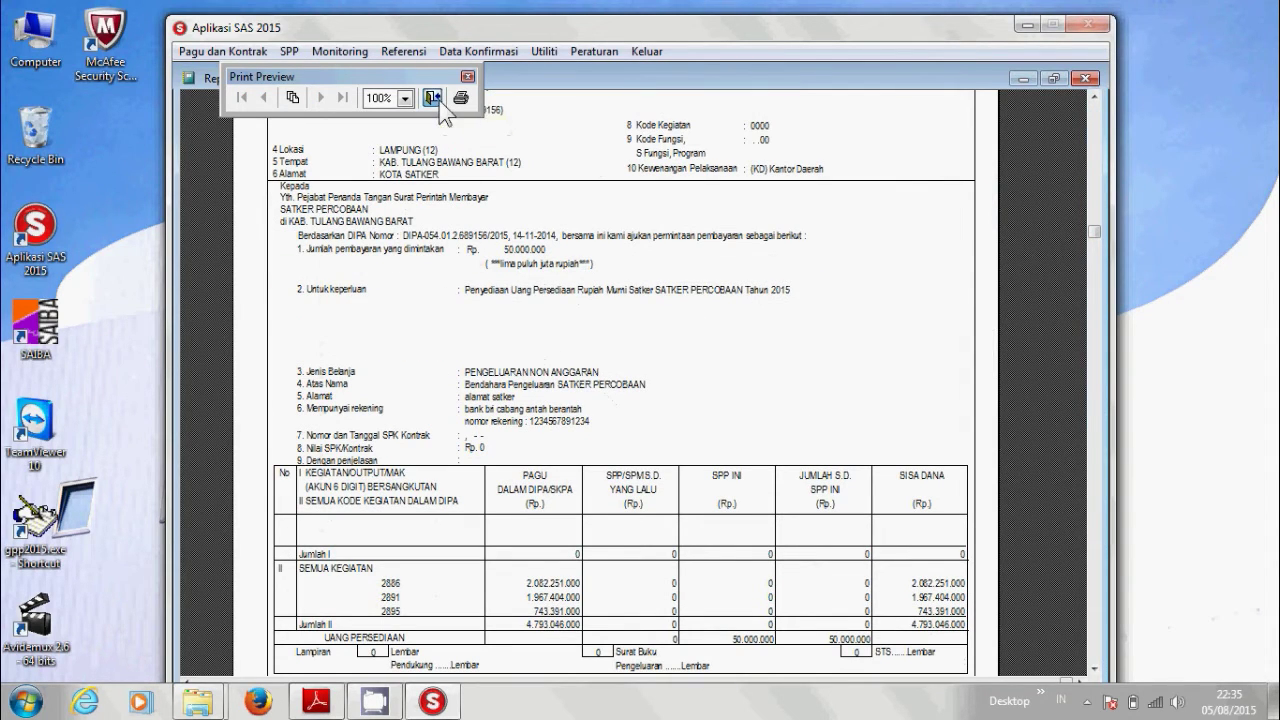
{"action": "left_click", "coordinate": [433, 98]}
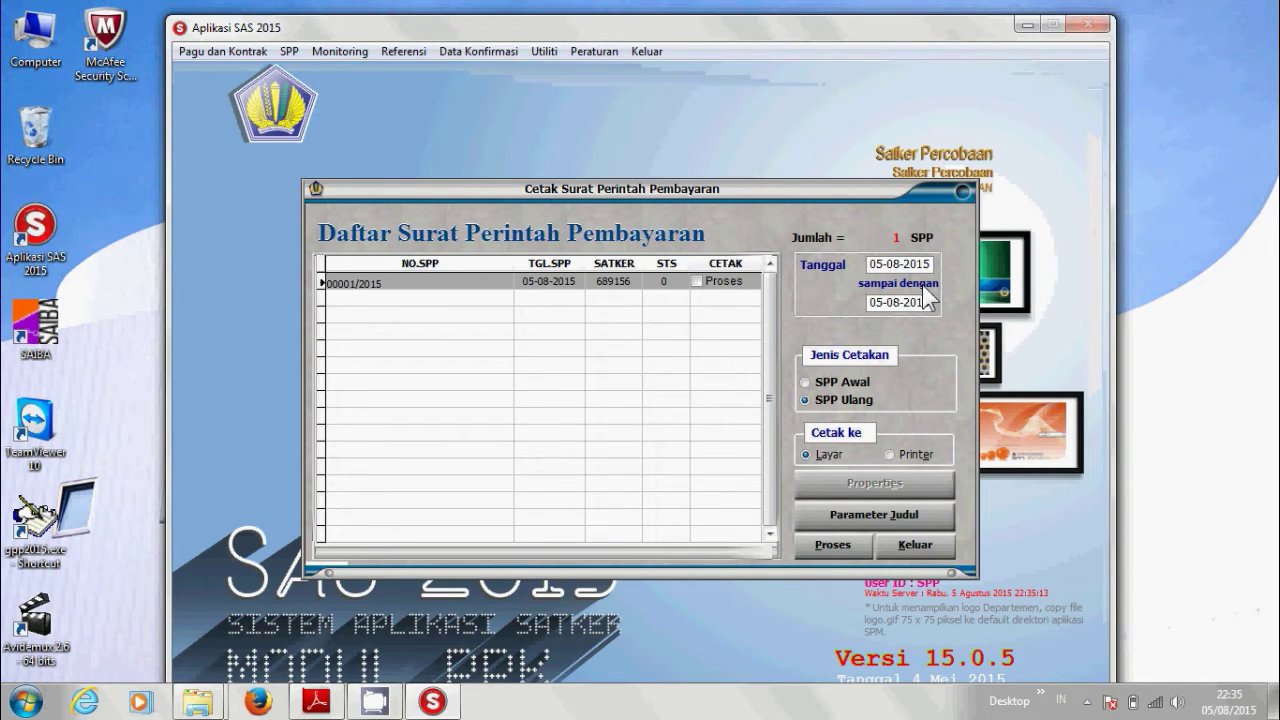
{"action": "left_click", "coordinate": [910, 546]}
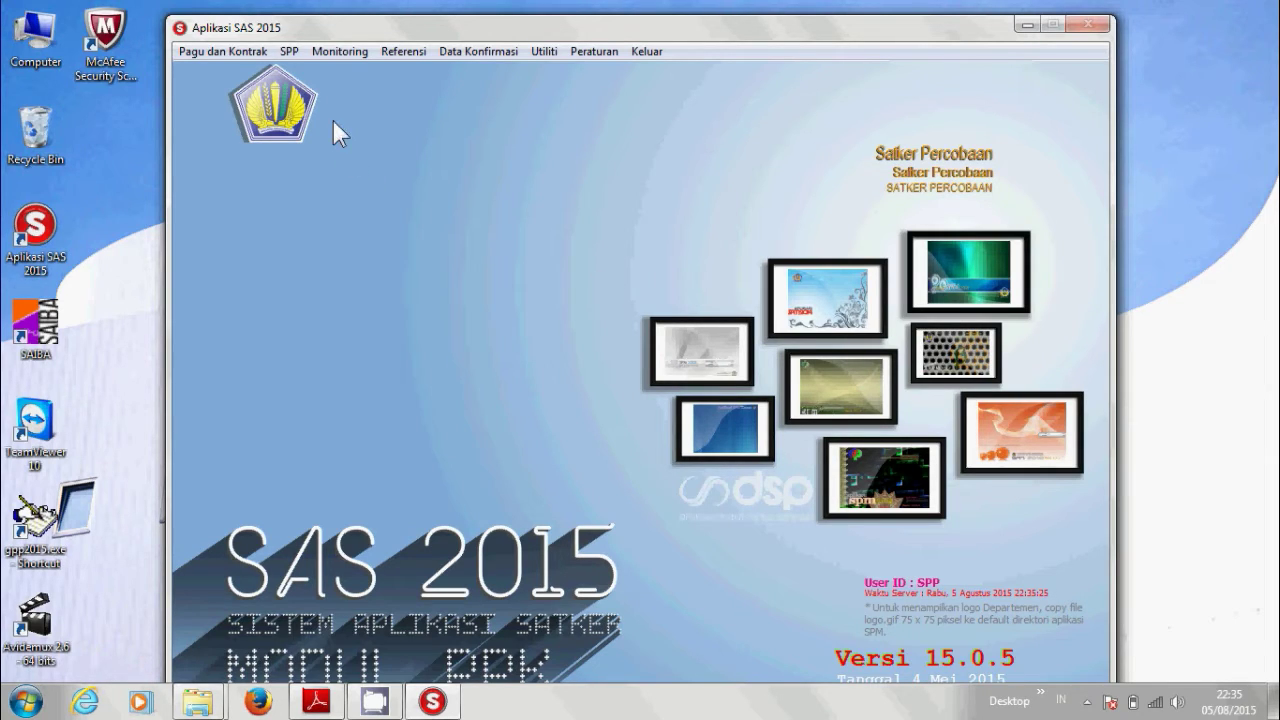
Reopen SPP 00001/2015 (Dana Up, 50.000.000) in the RUH SPP form for editing.
{"action": "left_click", "coordinate": [289, 51]}
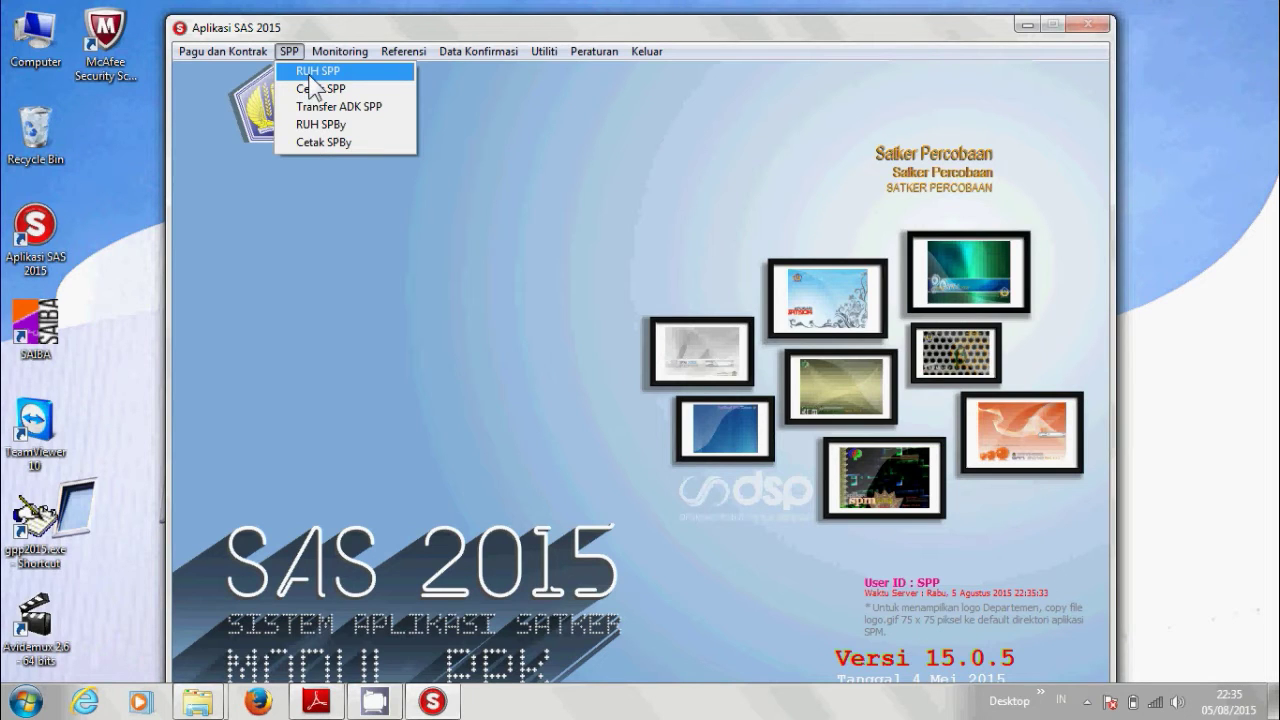
{"action": "left_click", "coordinate": [309, 75]}
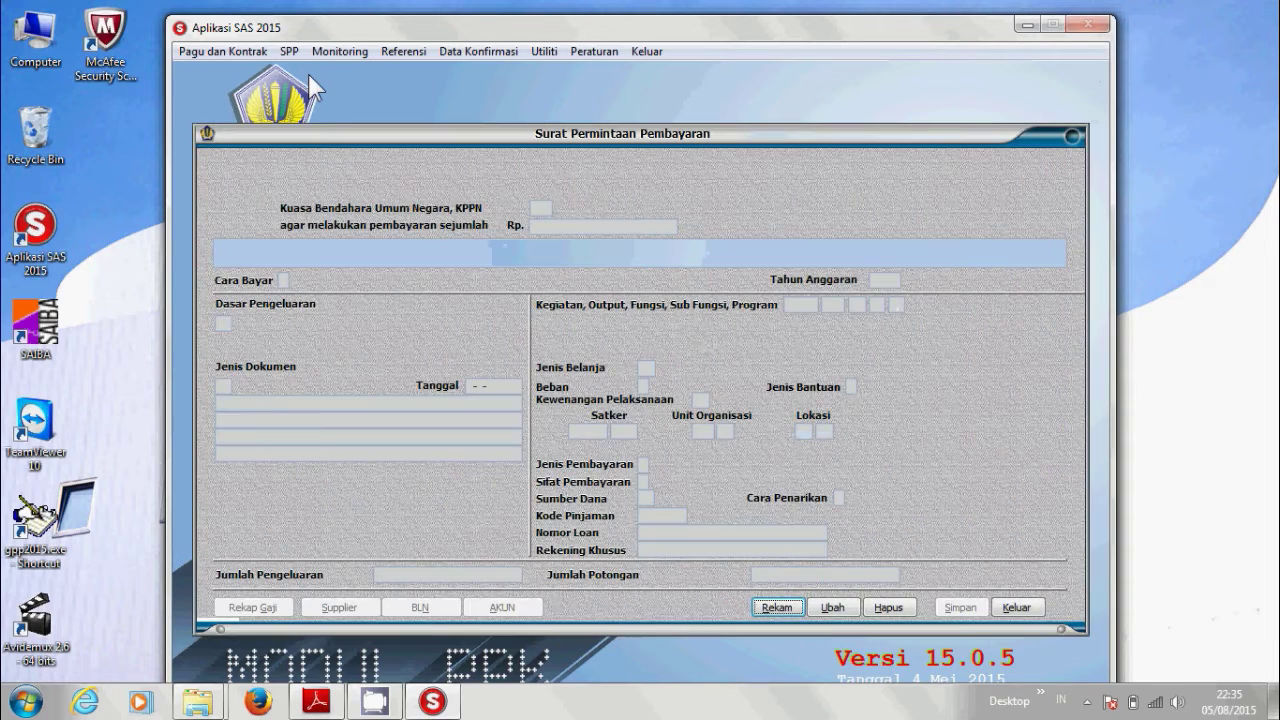
{"action": "left_click", "coordinate": [843, 610]}
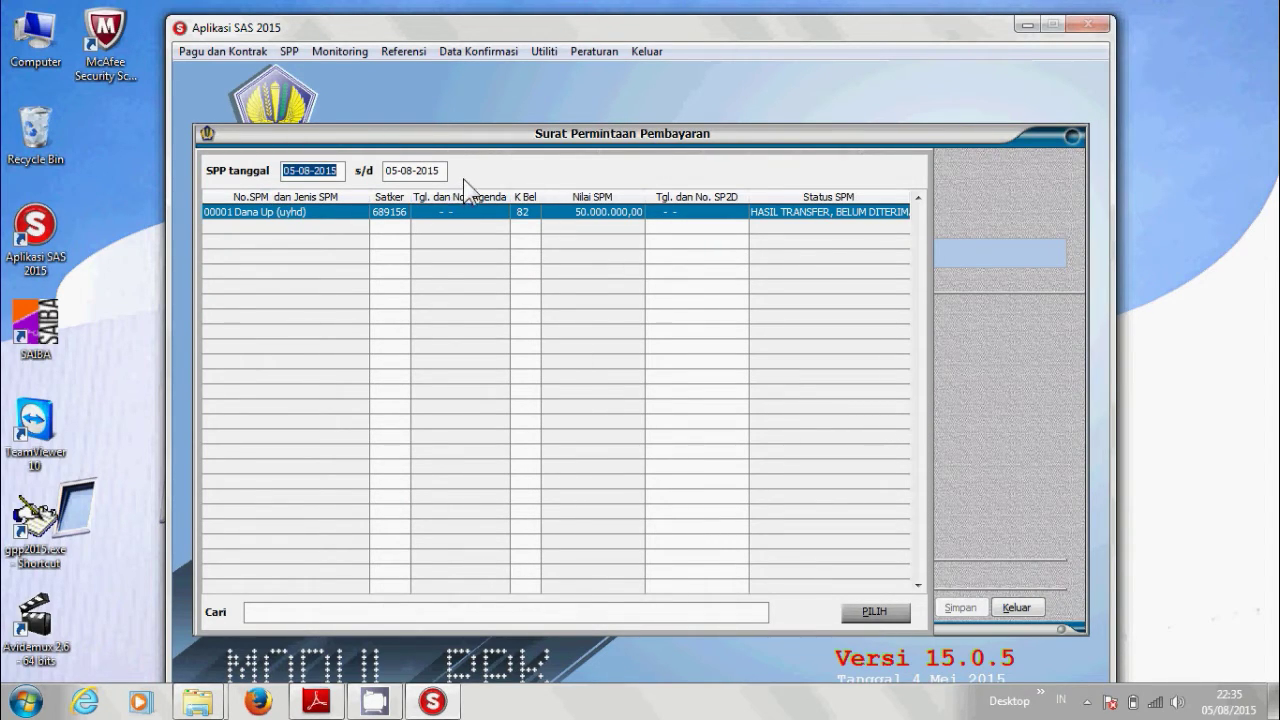
{"action": "left_click", "coordinate": [275, 214]}
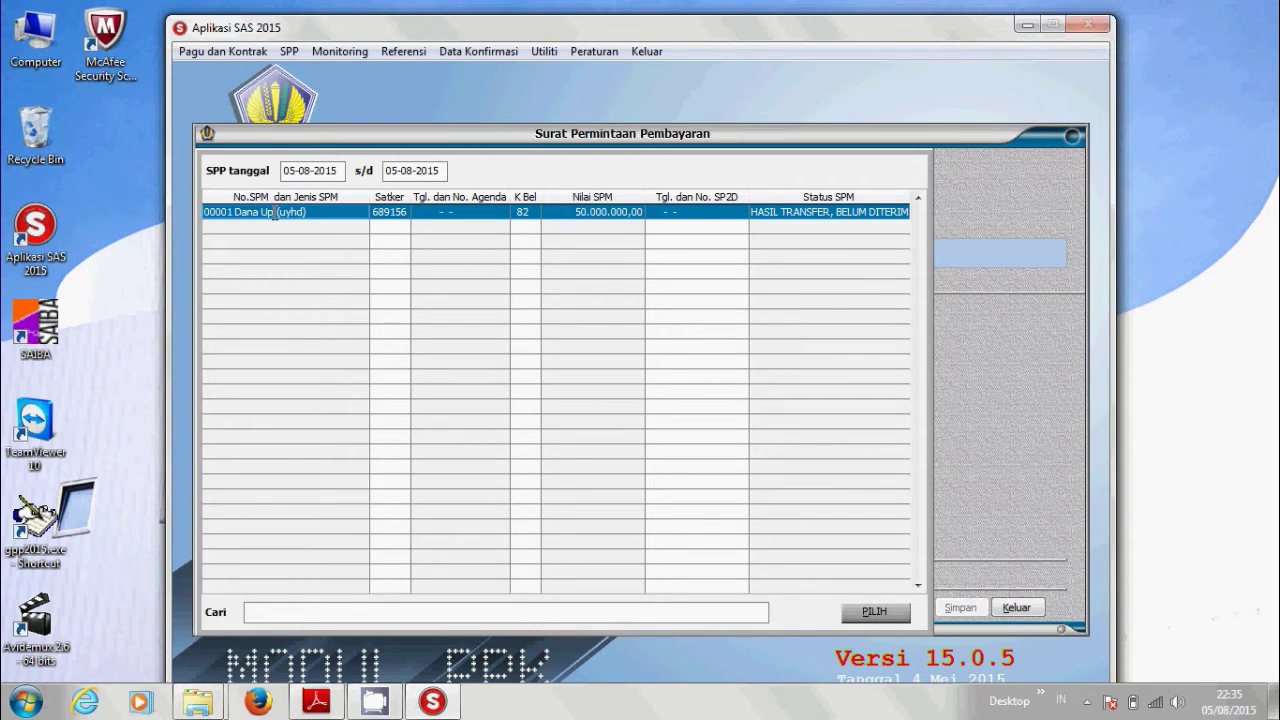
{"action": "left_click", "coordinate": [872, 612]}
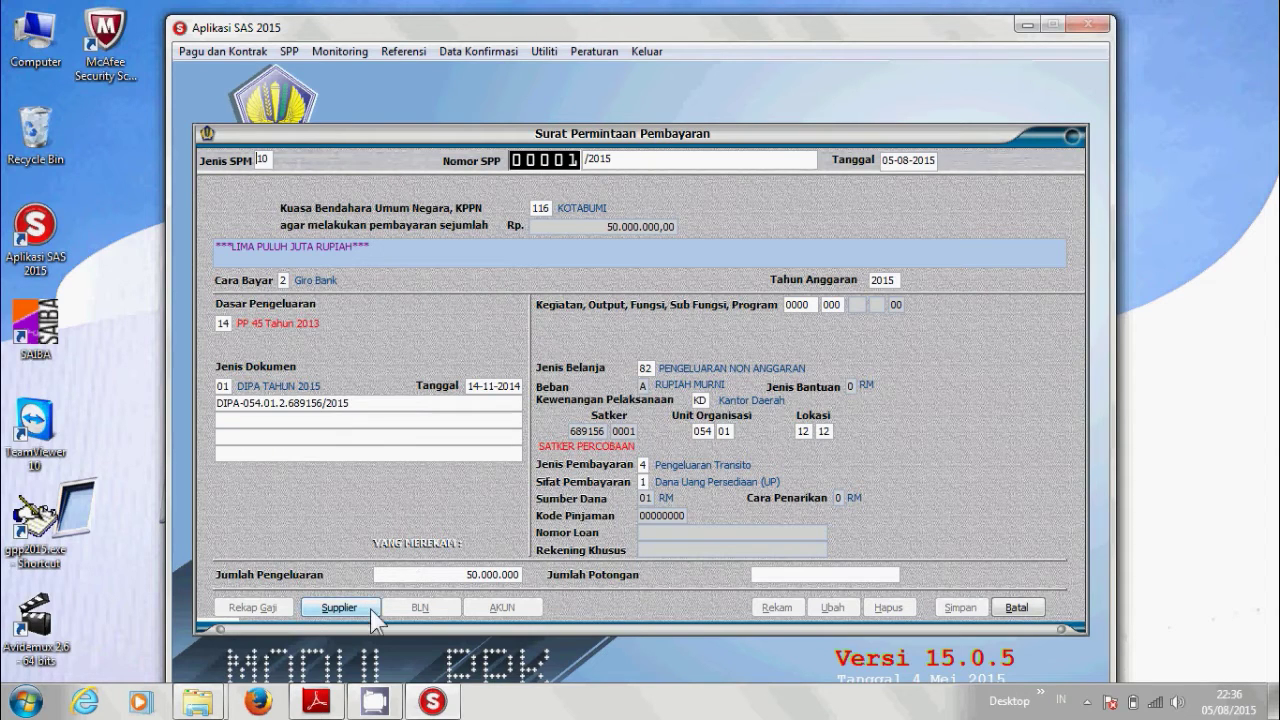
Insert 'Anggaran' before 2015 in the Untuk field of the supplier details.
{"action": "left_click", "coordinate": [345, 612]}
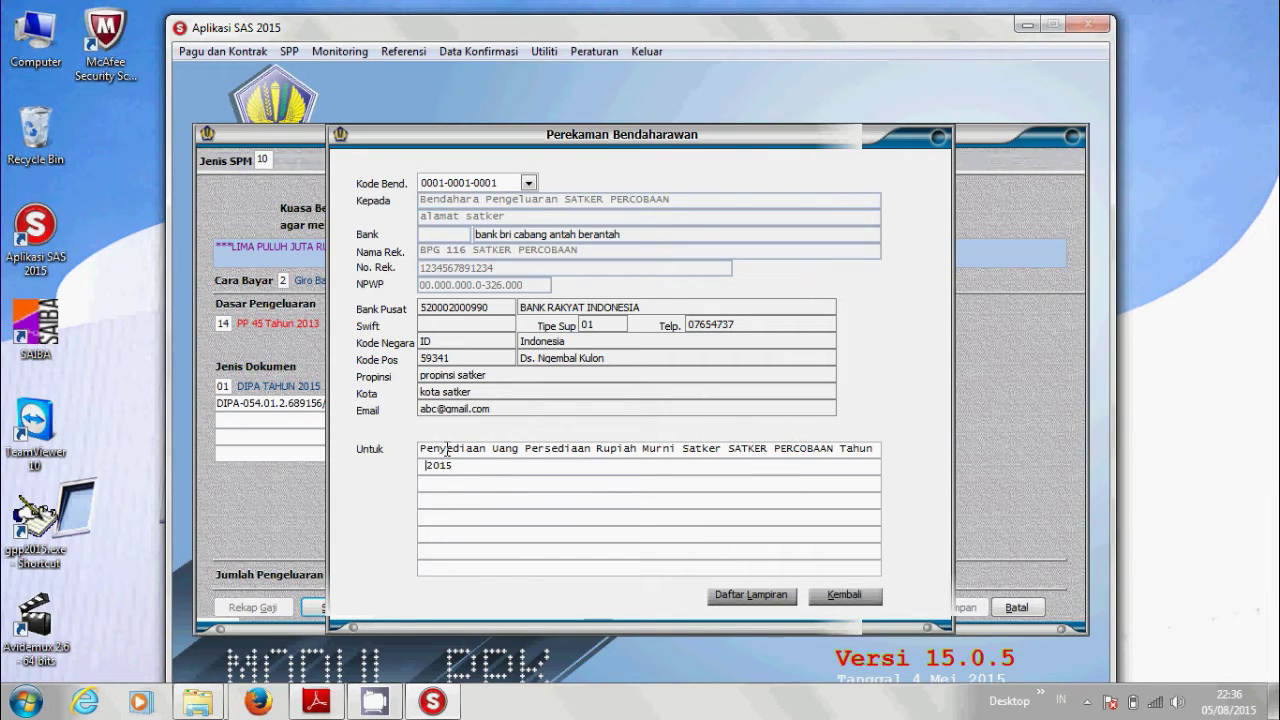
{"action": "type", "text": "Anggaran"}
{"action": "left_click", "coordinate": [845, 596]}
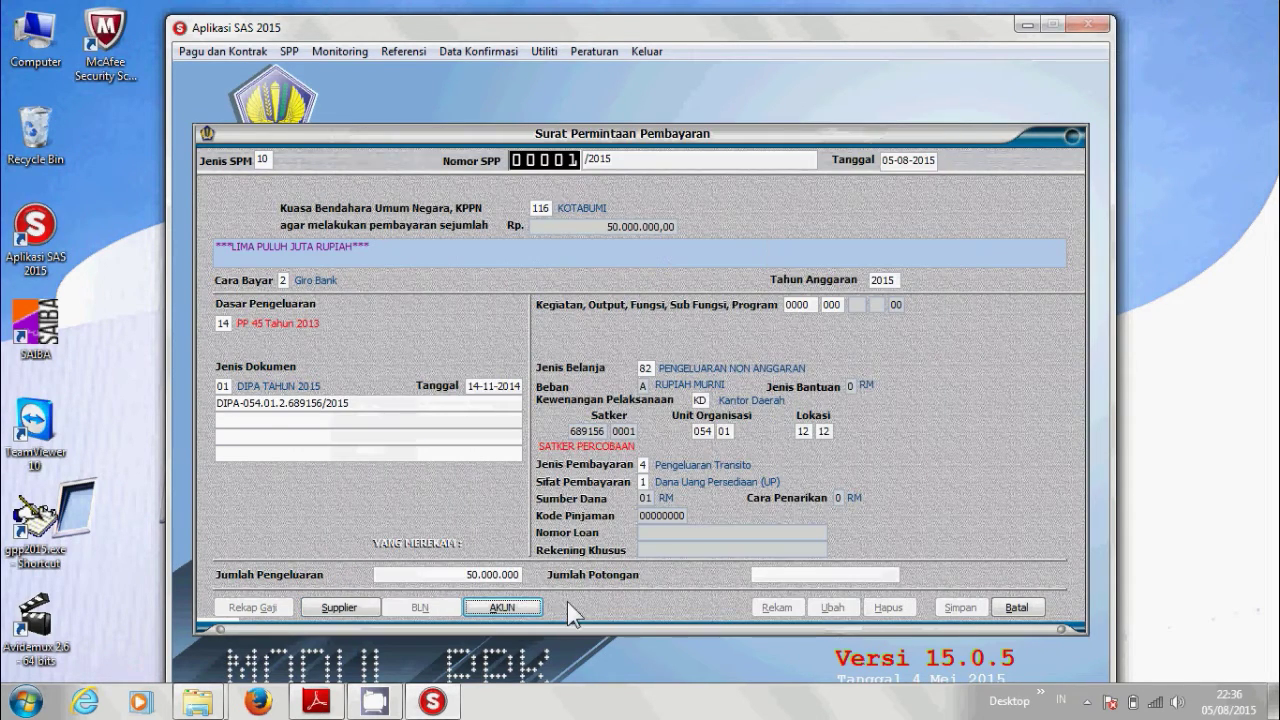
Review the AKUN breakdown, then save and close SPP 00001/2015.
{"action": "left_click", "coordinate": [505, 608]}
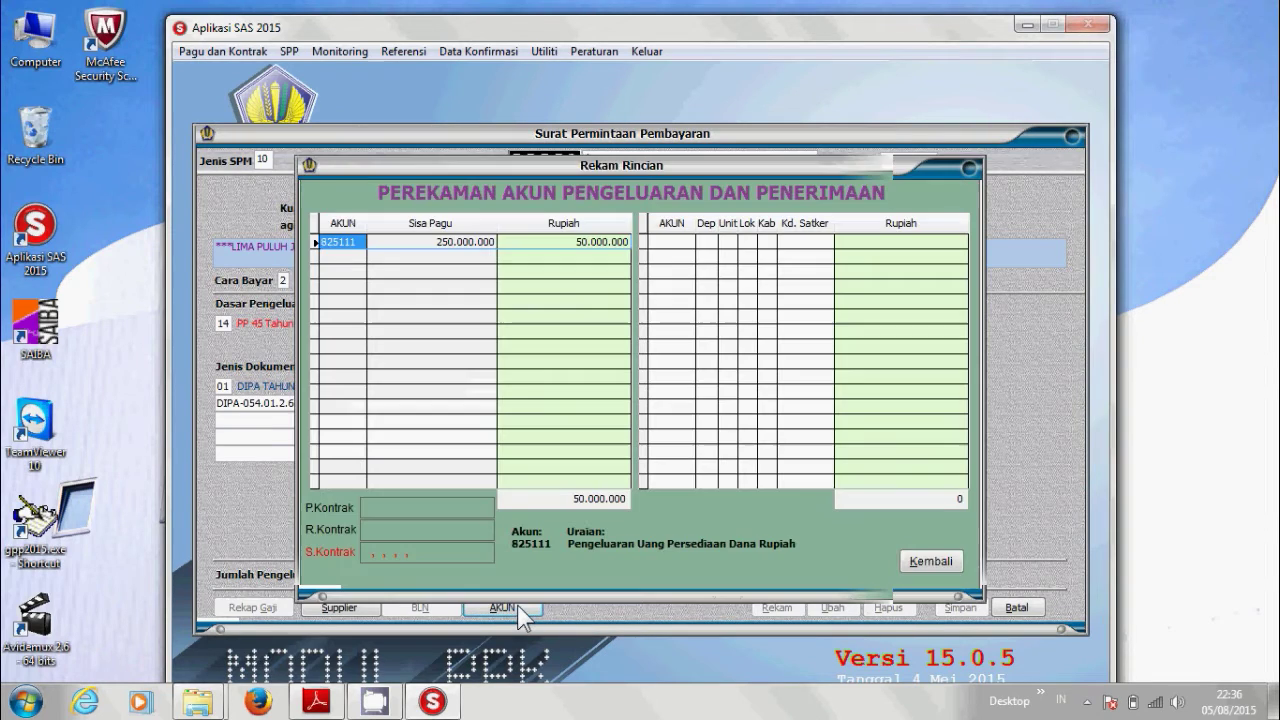
{"action": "left_click", "coordinate": [931, 562]}
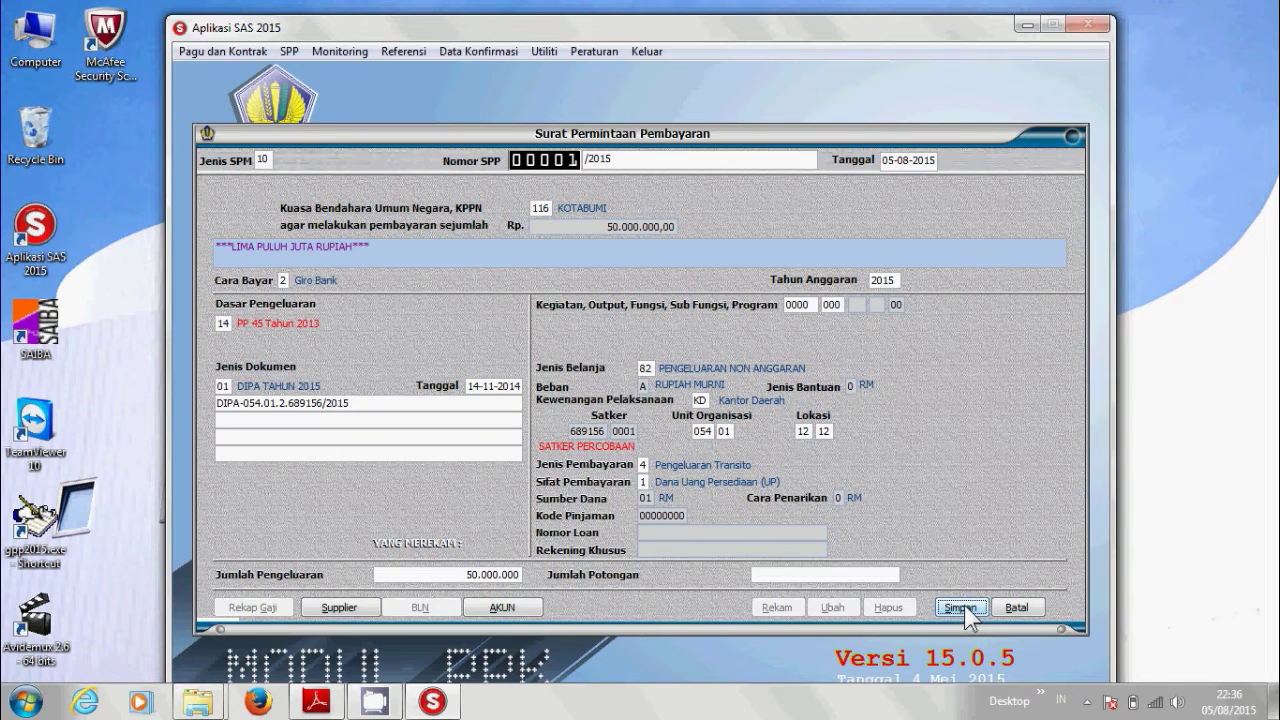
{"action": "left_click", "coordinate": [962, 607]}
{"action": "left_click", "coordinate": [1015, 608]}
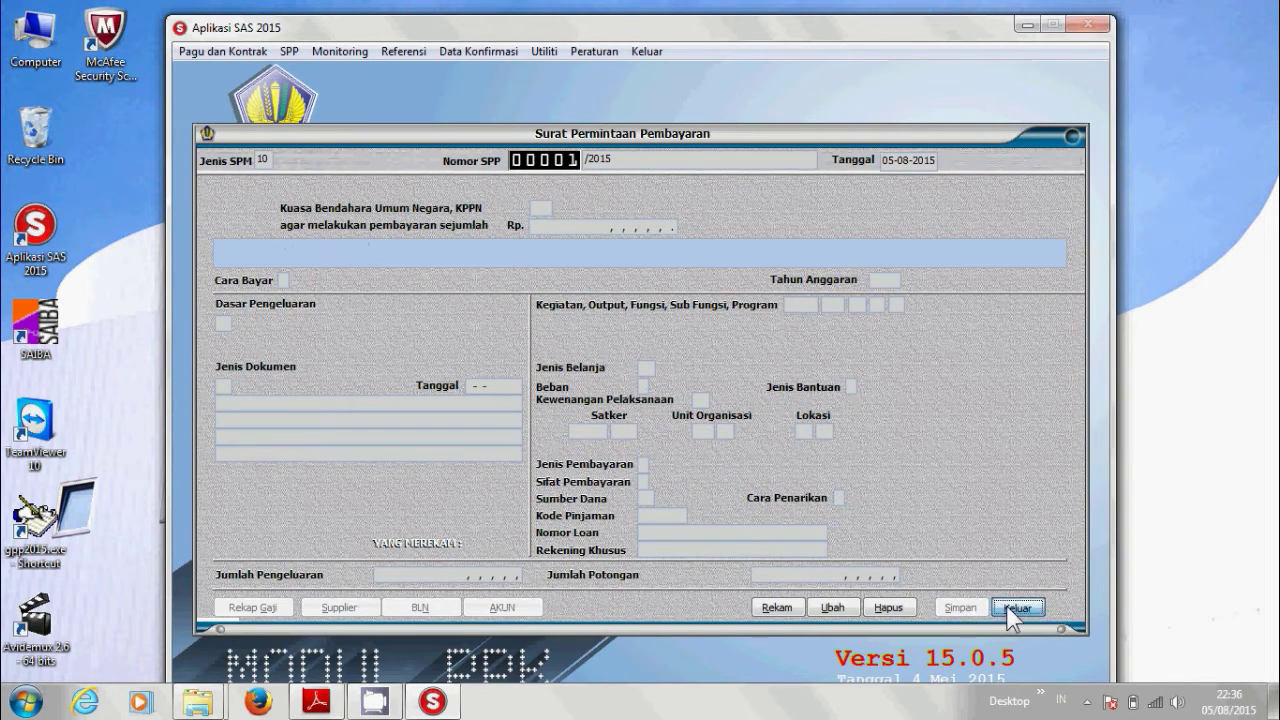
Print the SPP 00001/2015 report from Cetak SPP to the printer.
{"action": "left_click", "coordinate": [291, 52]}
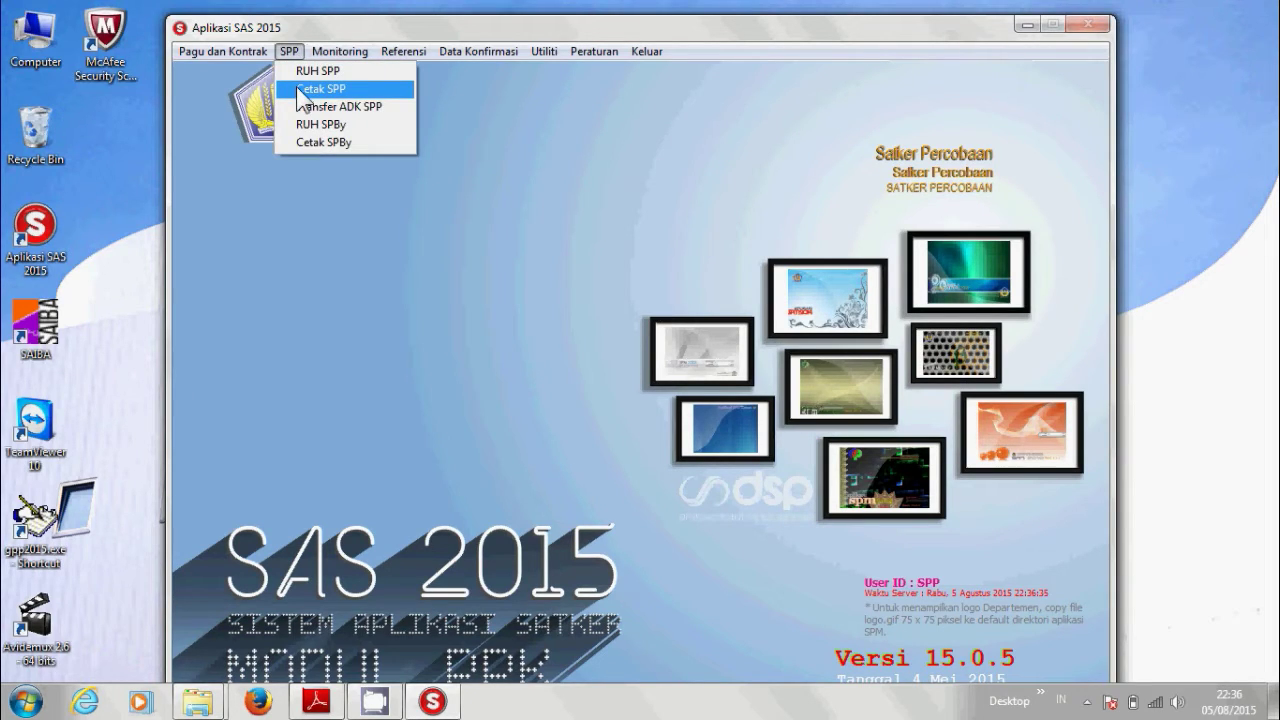
{"action": "left_click", "coordinate": [296, 88]}
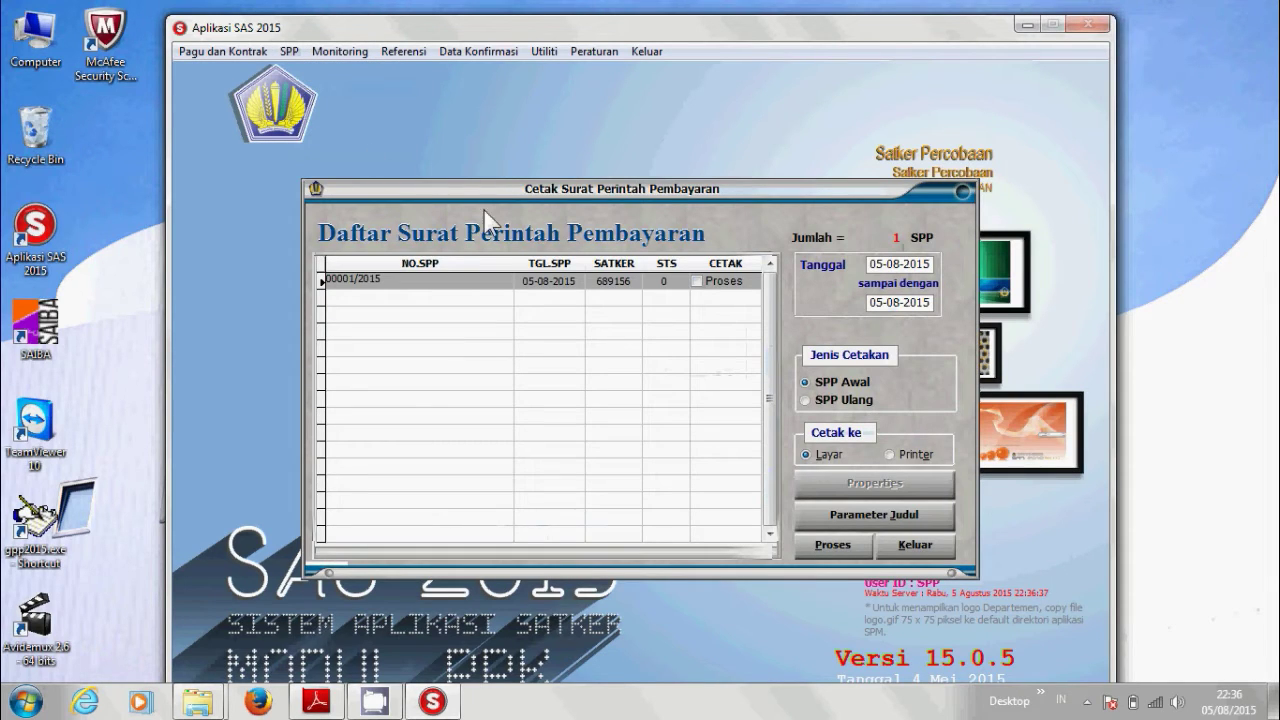
{"action": "left_click", "coordinate": [698, 281]}
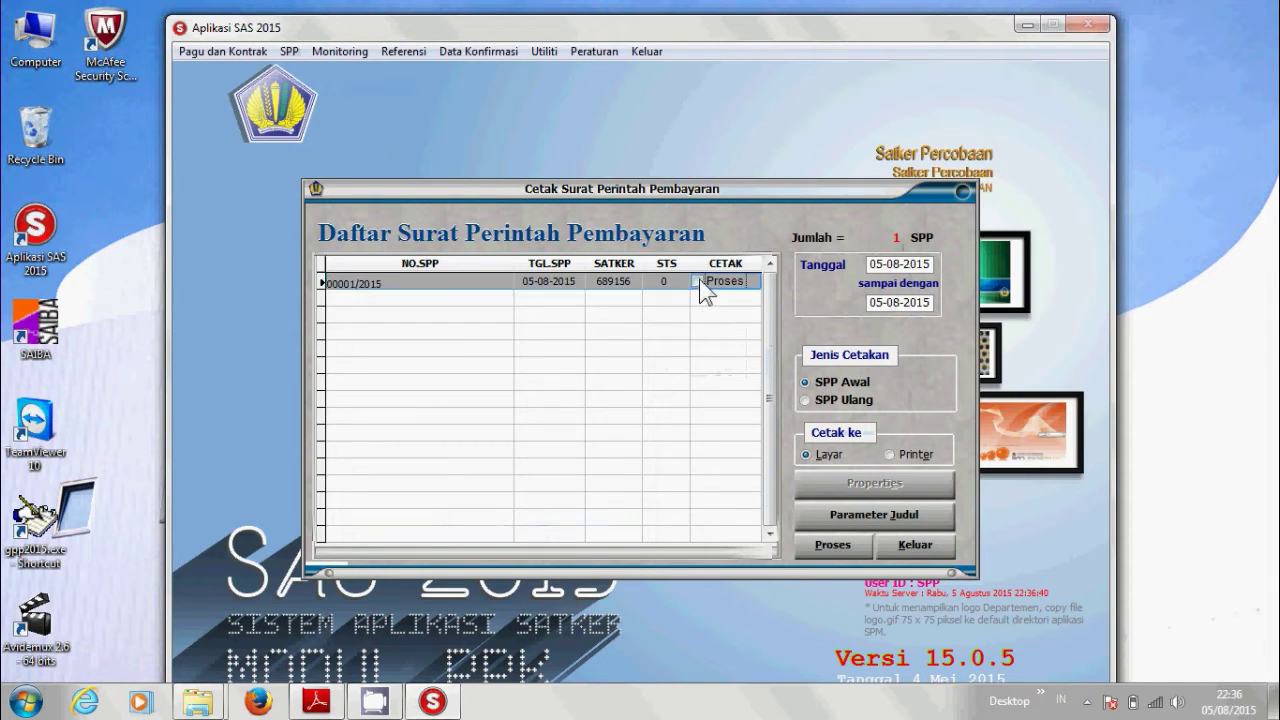
{"action": "left_click", "coordinate": [829, 546]}
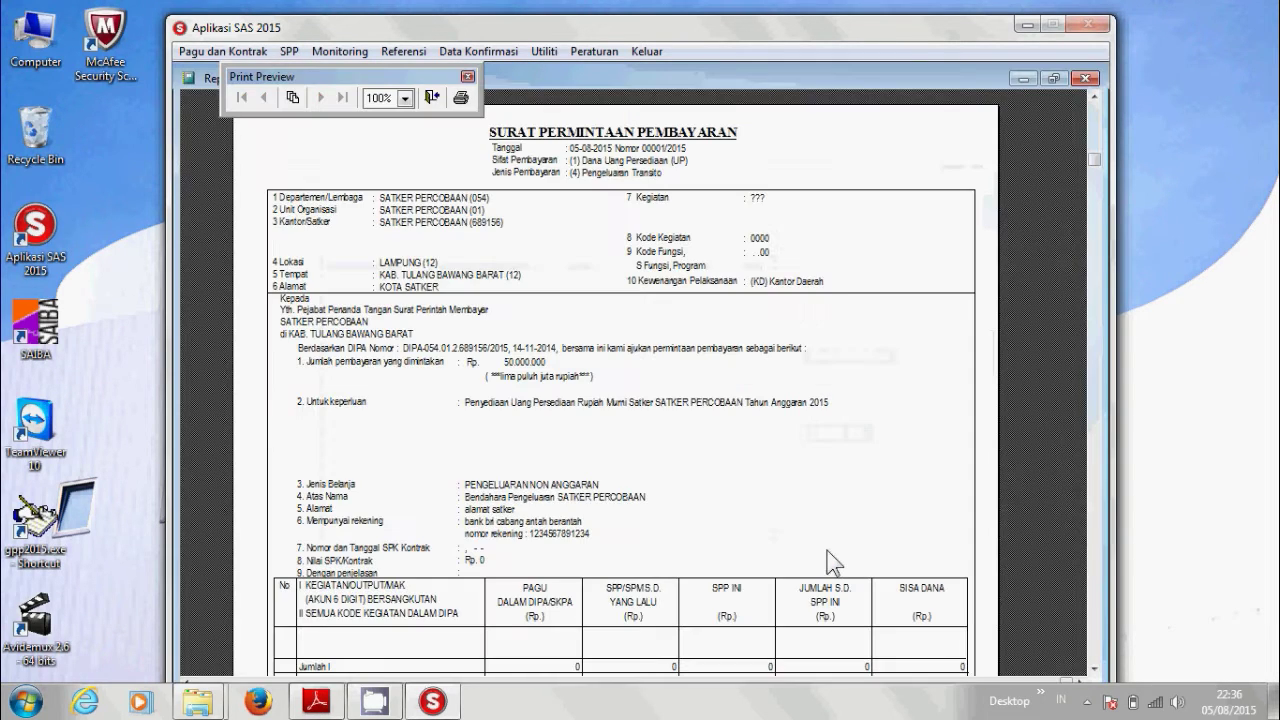
{"action": "left_click", "coordinate": [461, 97]}
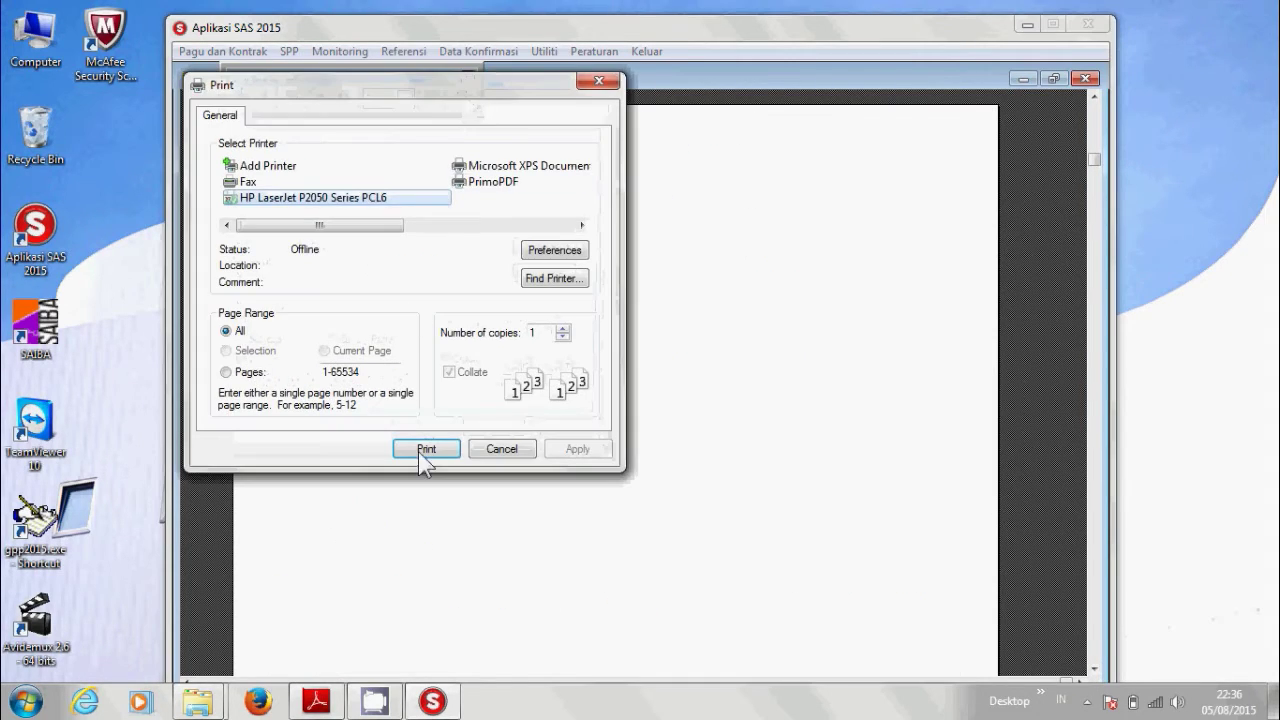
{"action": "left_click", "coordinate": [434, 452]}
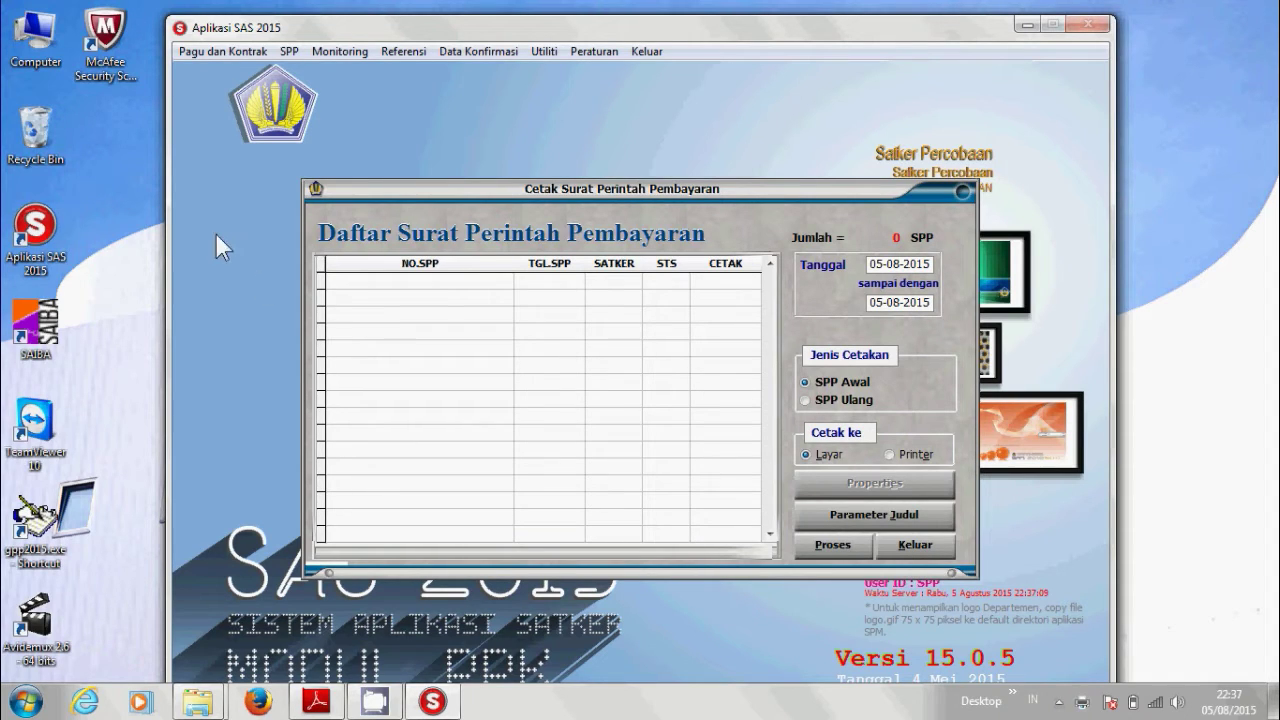
Launch SAS 2015 and log in with the ppspm user and its password.
{"action": "double_click", "coordinate": [45, 230]}
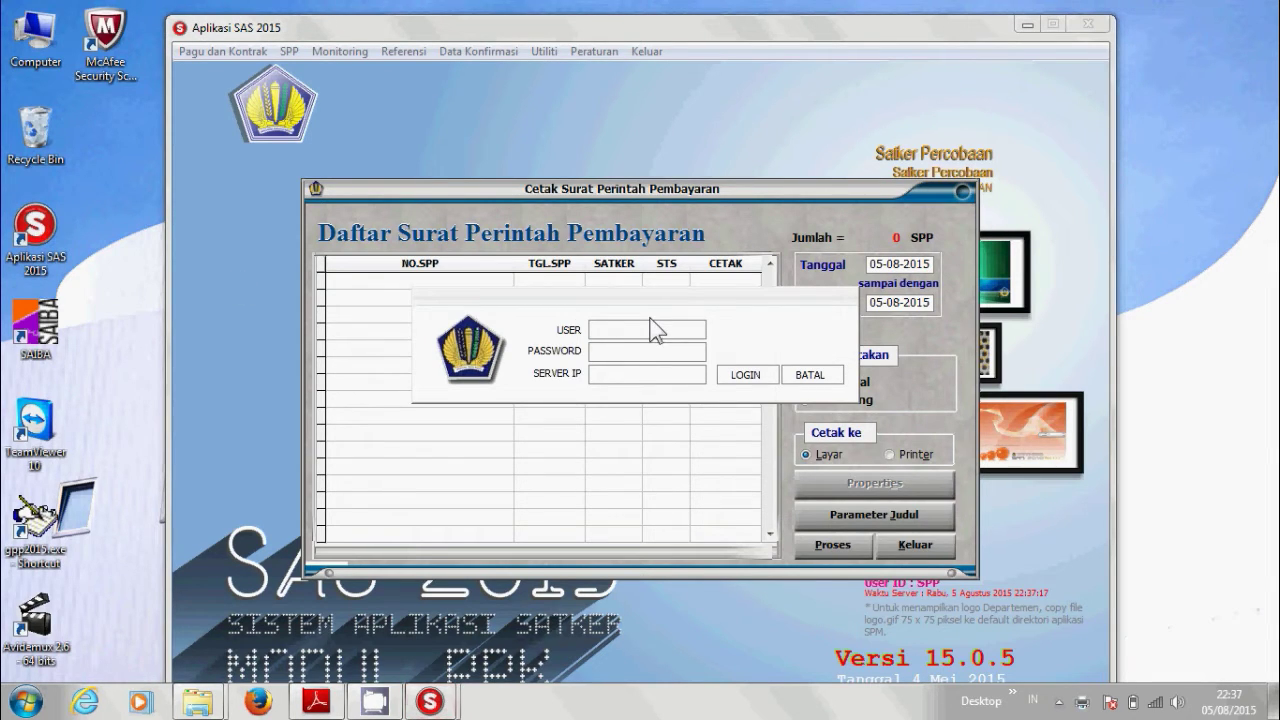
{"action": "type", "text": "ppspm"}
{"action": "key", "text": "Tab"}
{"action": "type", "text": "***"}
{"action": "key", "text": "BackSpace"}
{"action": "key", "text": "BackSpace"}
{"action": "type", "text": "****"}
{"action": "key", "text": "Tab"}
{"action": "left_click", "coordinate": [740, 378]}
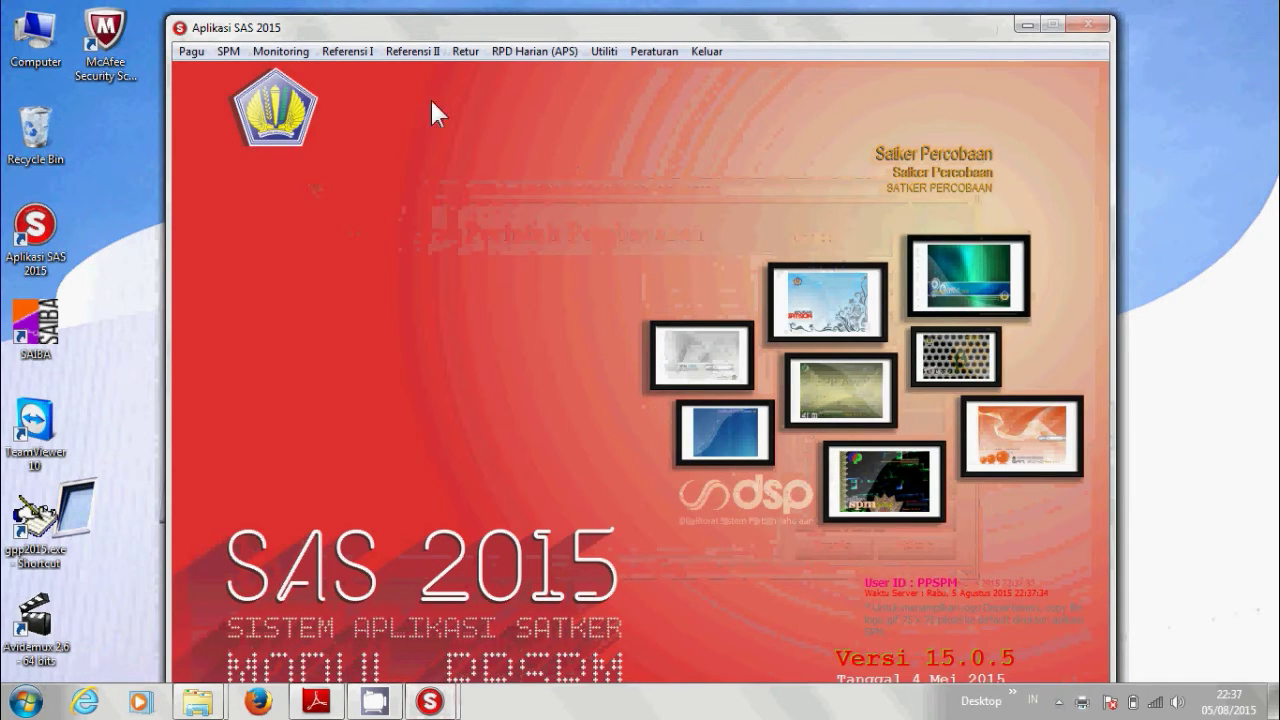
Record SPM 00001 via Catat_SPM with Tanggal 06-08-2015 and save it.
{"action": "left_click", "coordinate": [235, 56]}
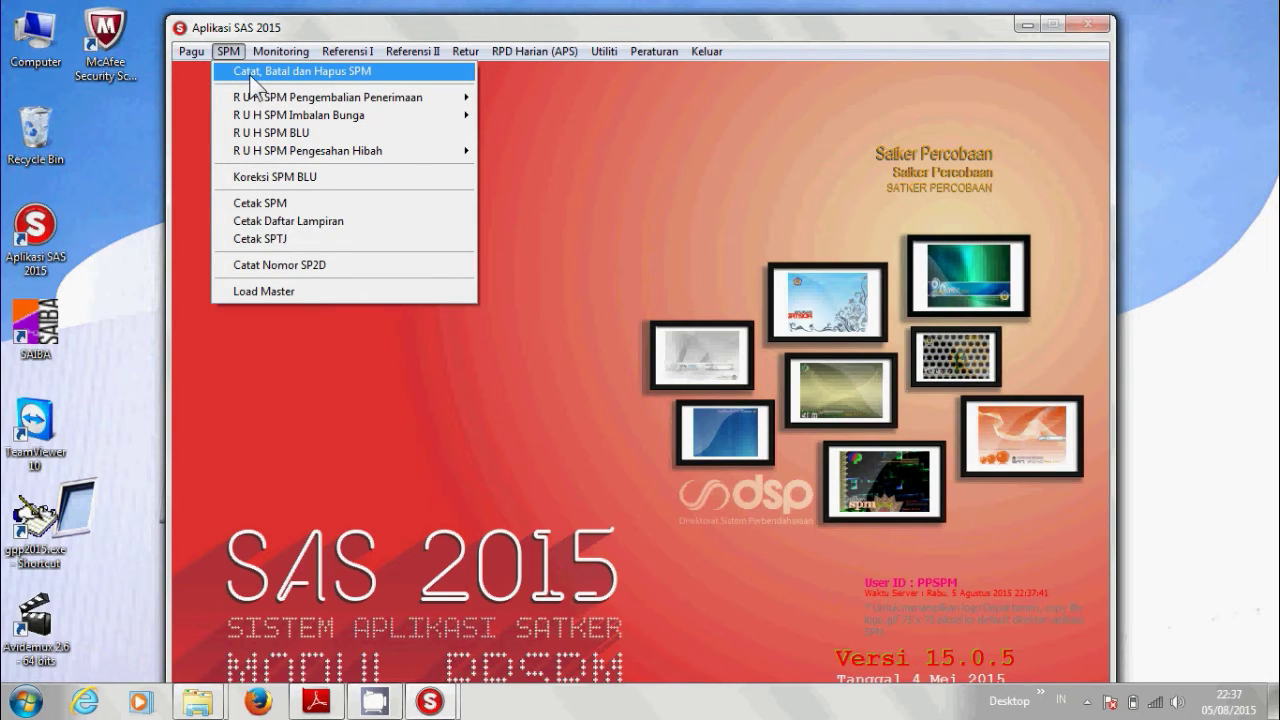
{"action": "left_click", "coordinate": [255, 75]}
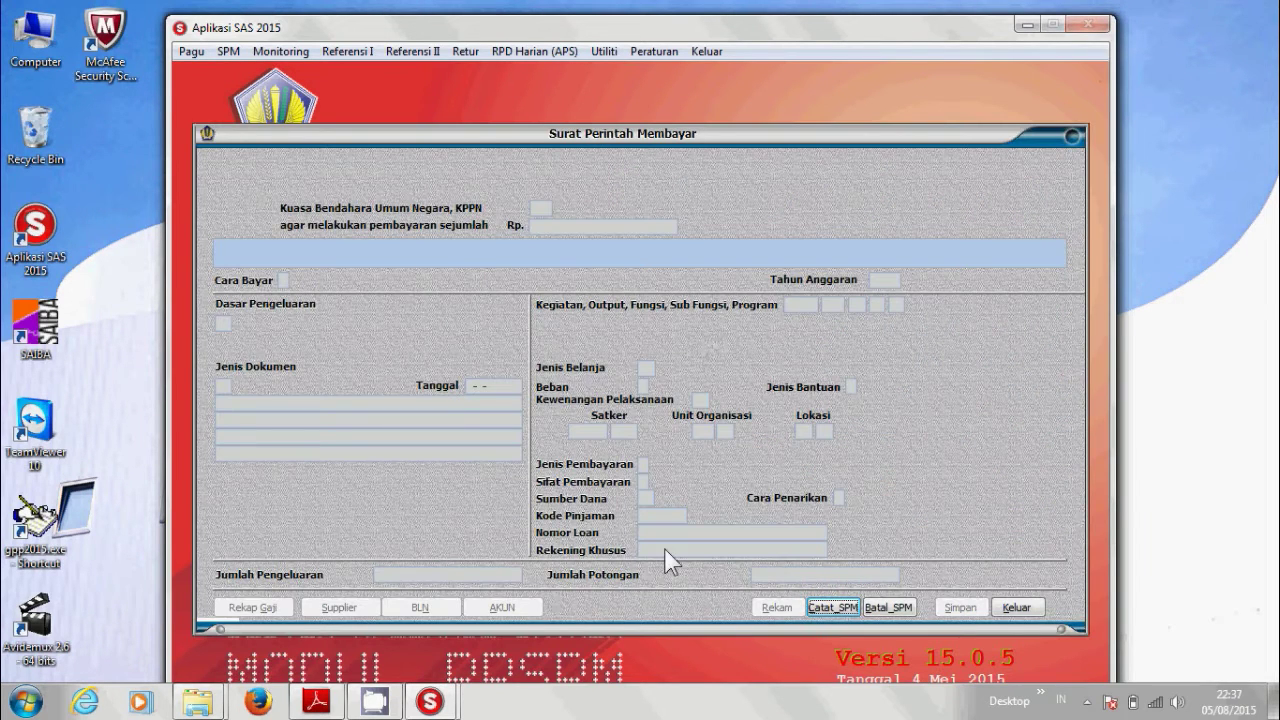
{"action": "left_click", "coordinate": [834, 607]}
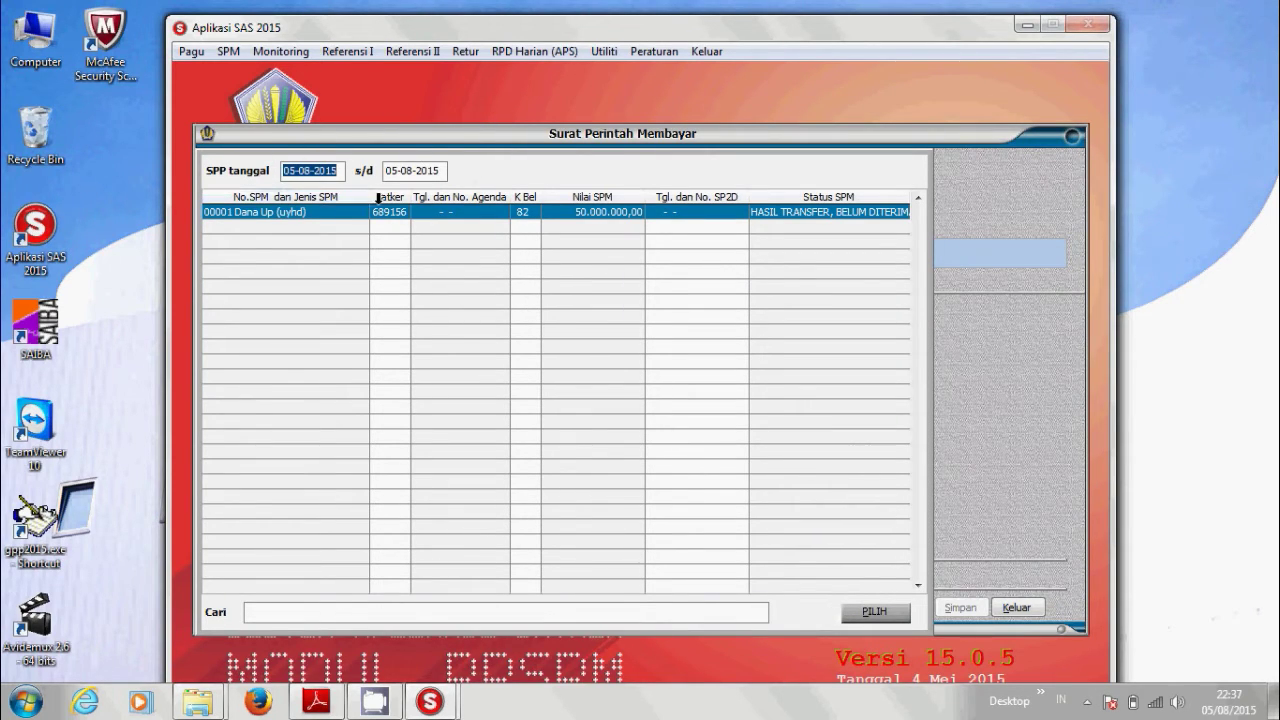
{"action": "left_click", "coordinate": [286, 213]}
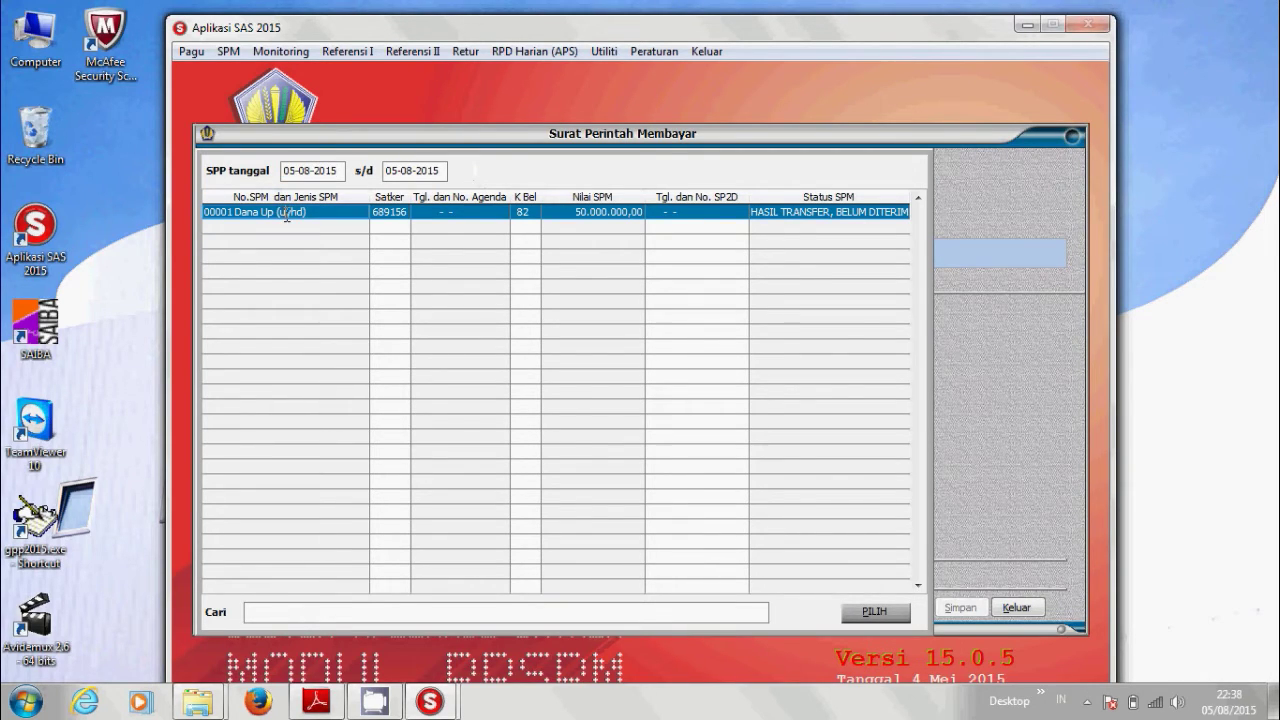
{"action": "left_click", "coordinate": [872, 612]}
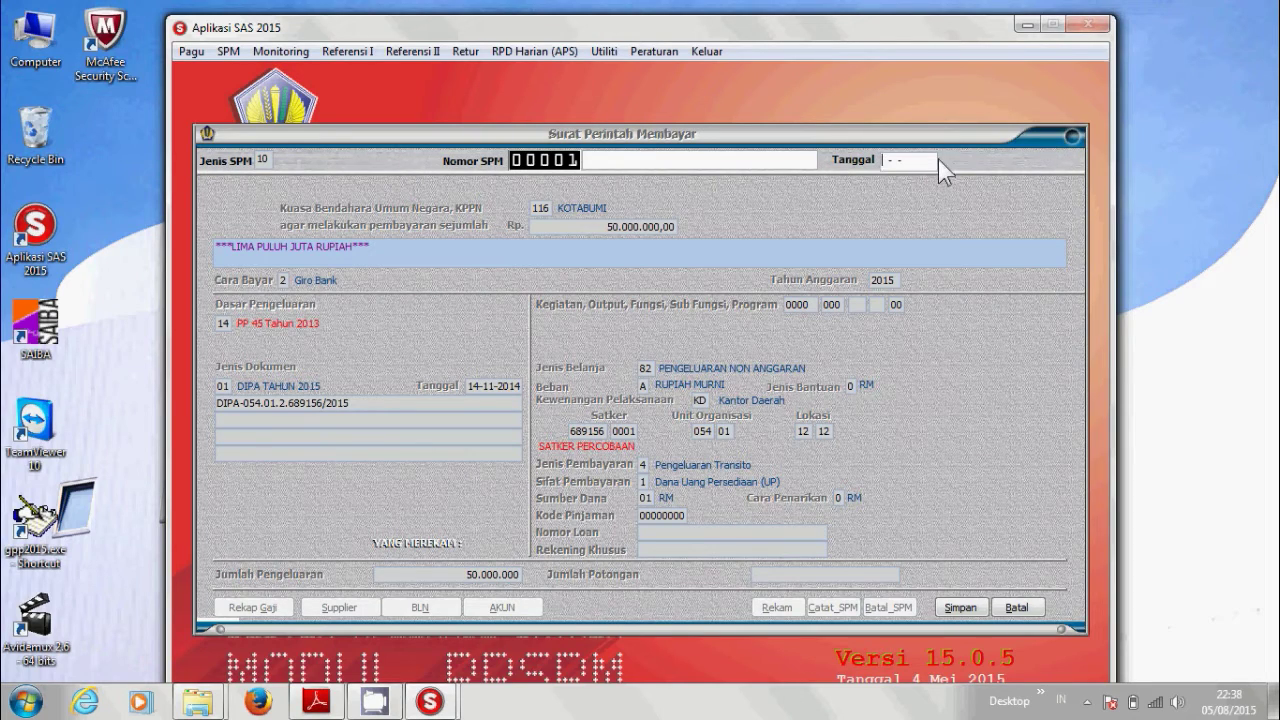
{"action": "type", "text": "06-08-2015"}
{"action": "key", "text": "Tab"}
{"action": "left_click", "coordinate": [958, 607]}
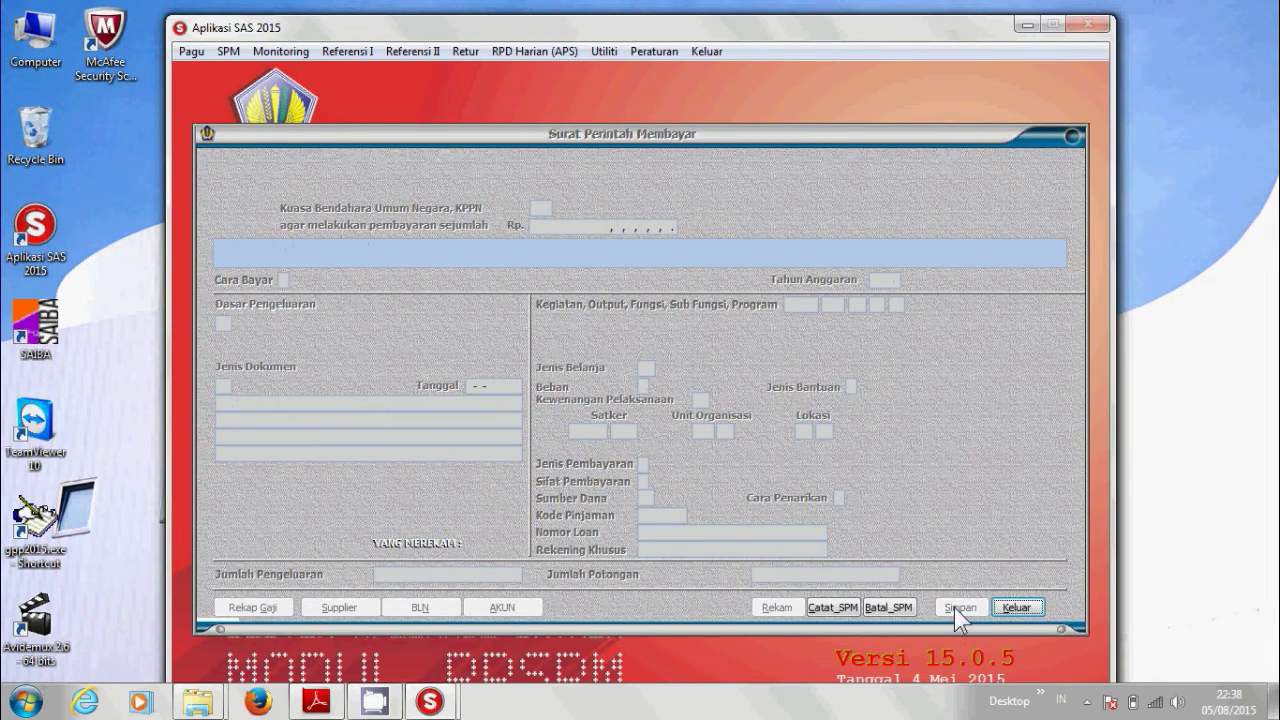
In Cetak SPM, list SPMs dated 06-08-2015 and preview SPM 00001 on screen.
{"action": "left_click", "coordinate": [1012, 608]}
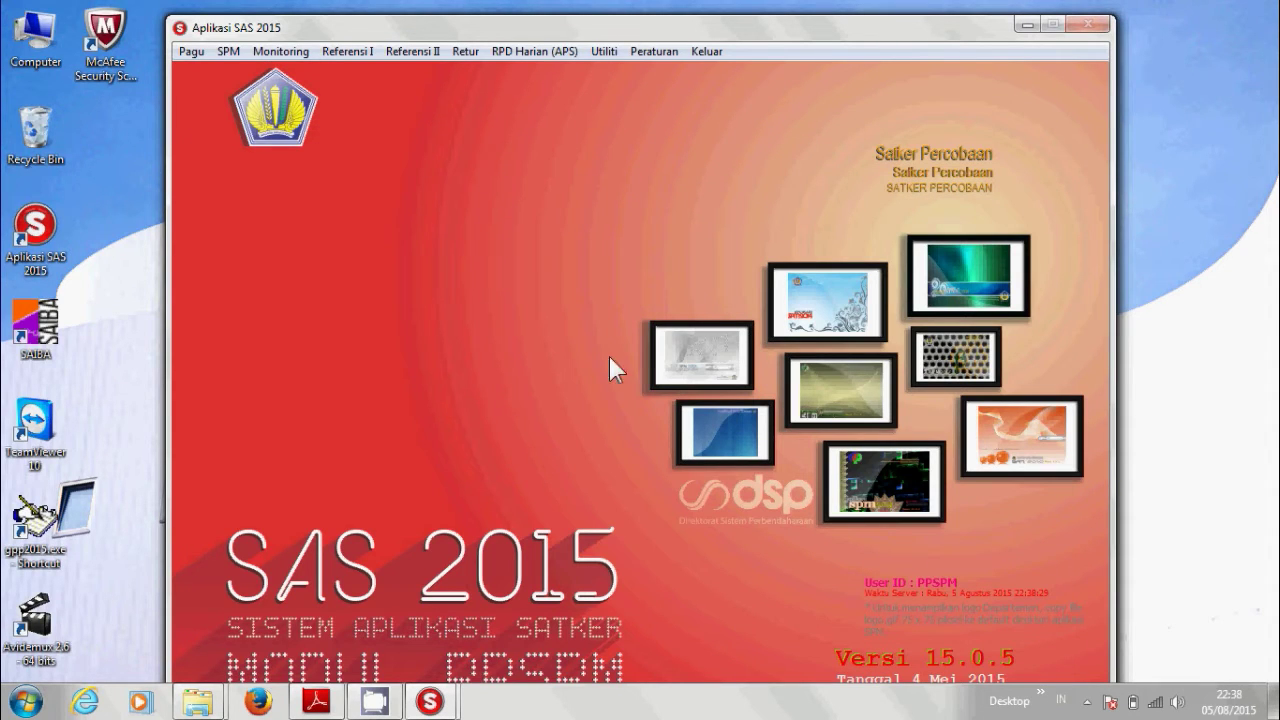
{"action": "left_click", "coordinate": [228, 55]}
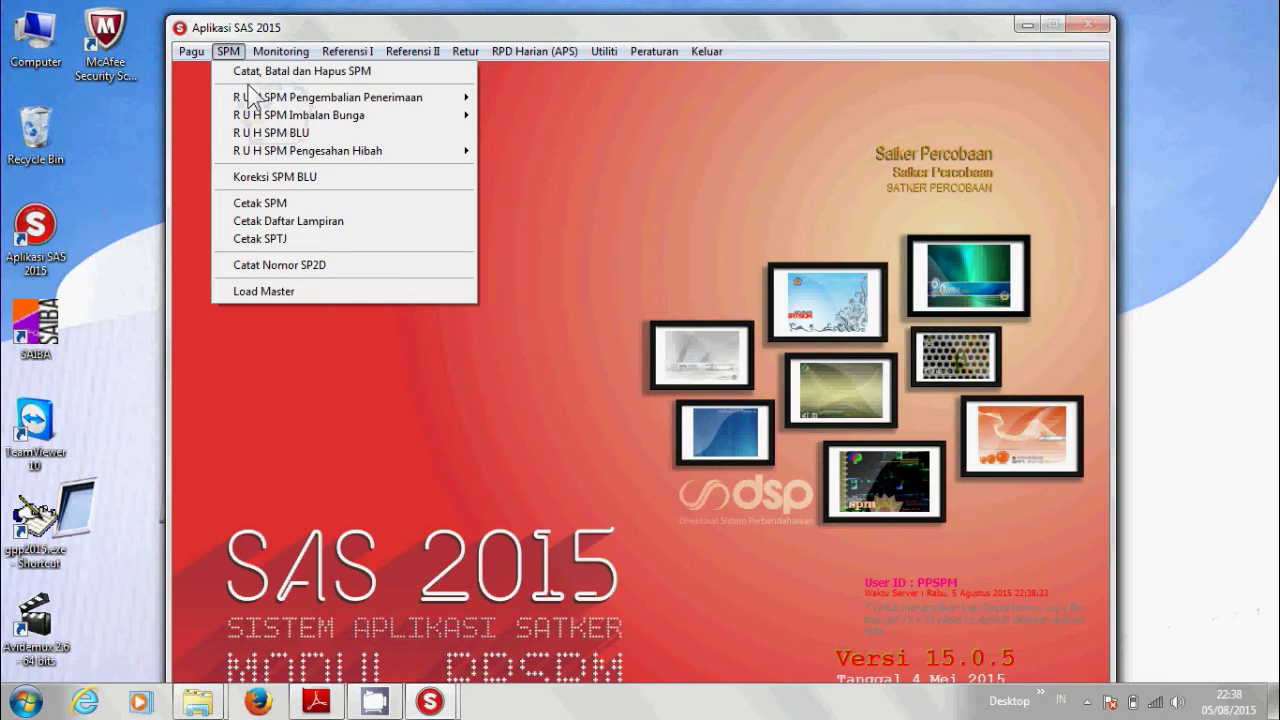
{"action": "left_click", "coordinate": [255, 206]}
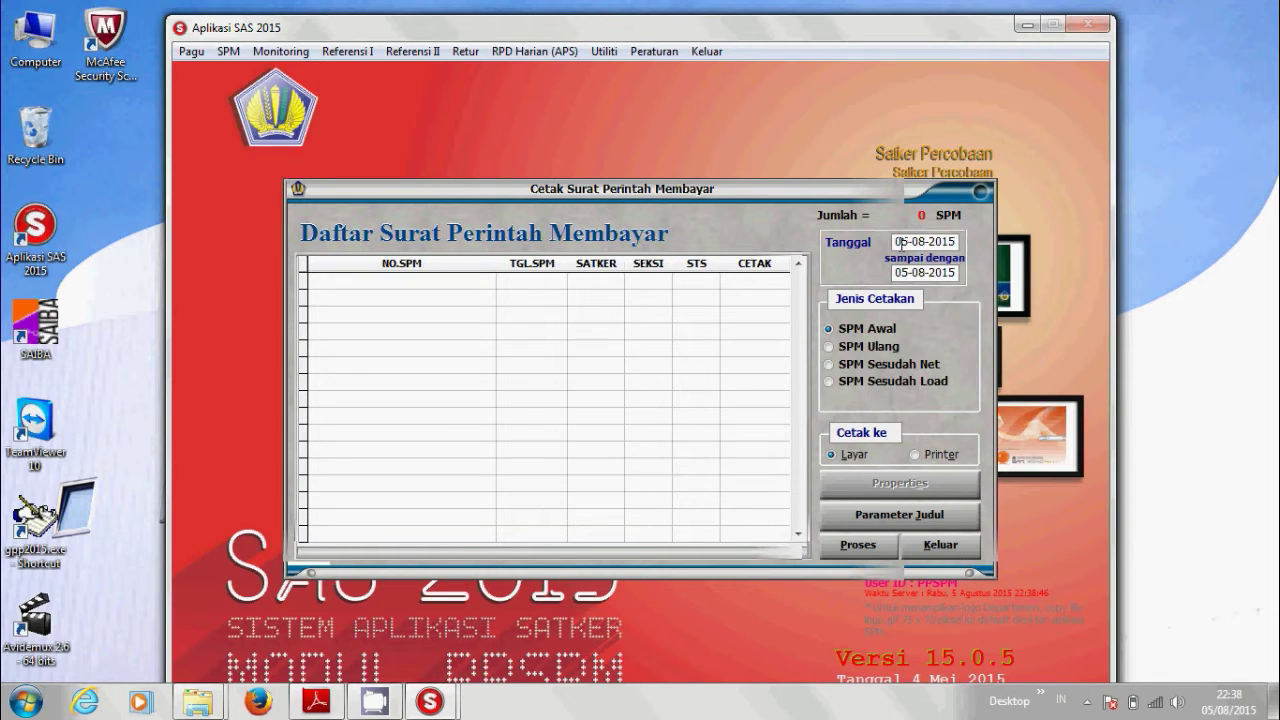
{"action": "type", "text": "08-2015"}
{"action": "key", "text": "Tab"}
{"action": "type", "text": "06"}
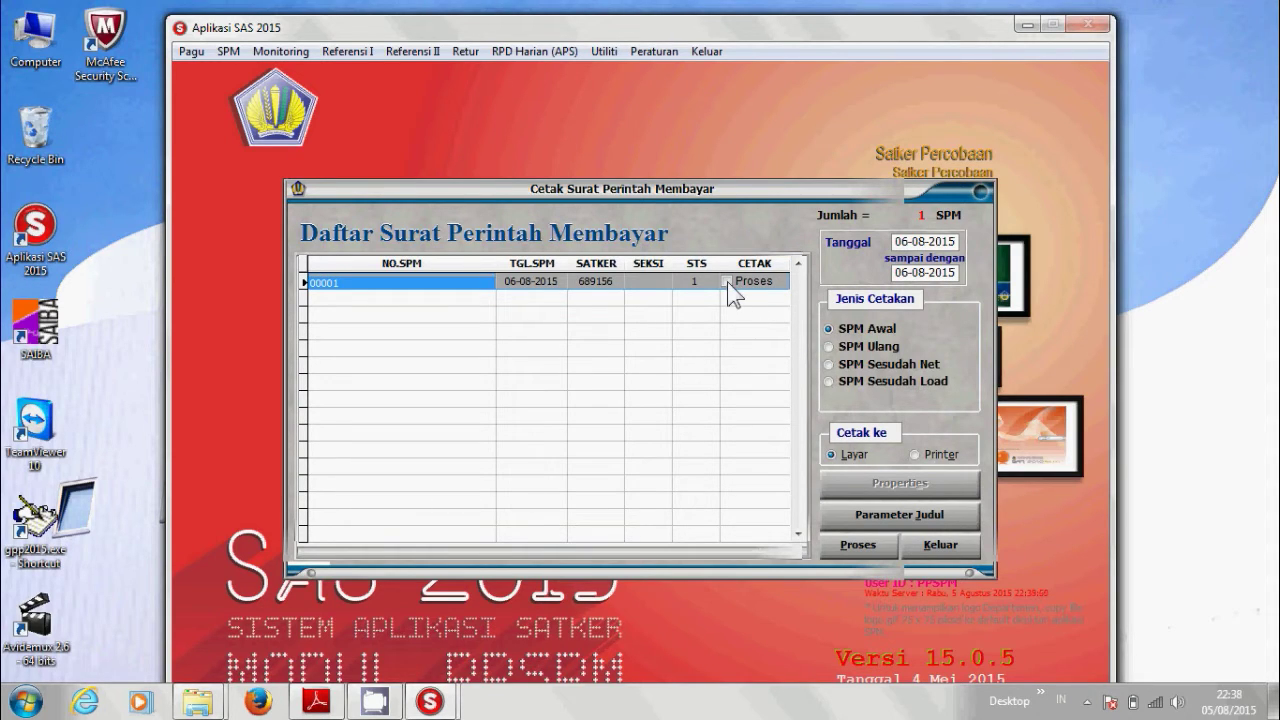
{"action": "left_click", "coordinate": [727, 282]}
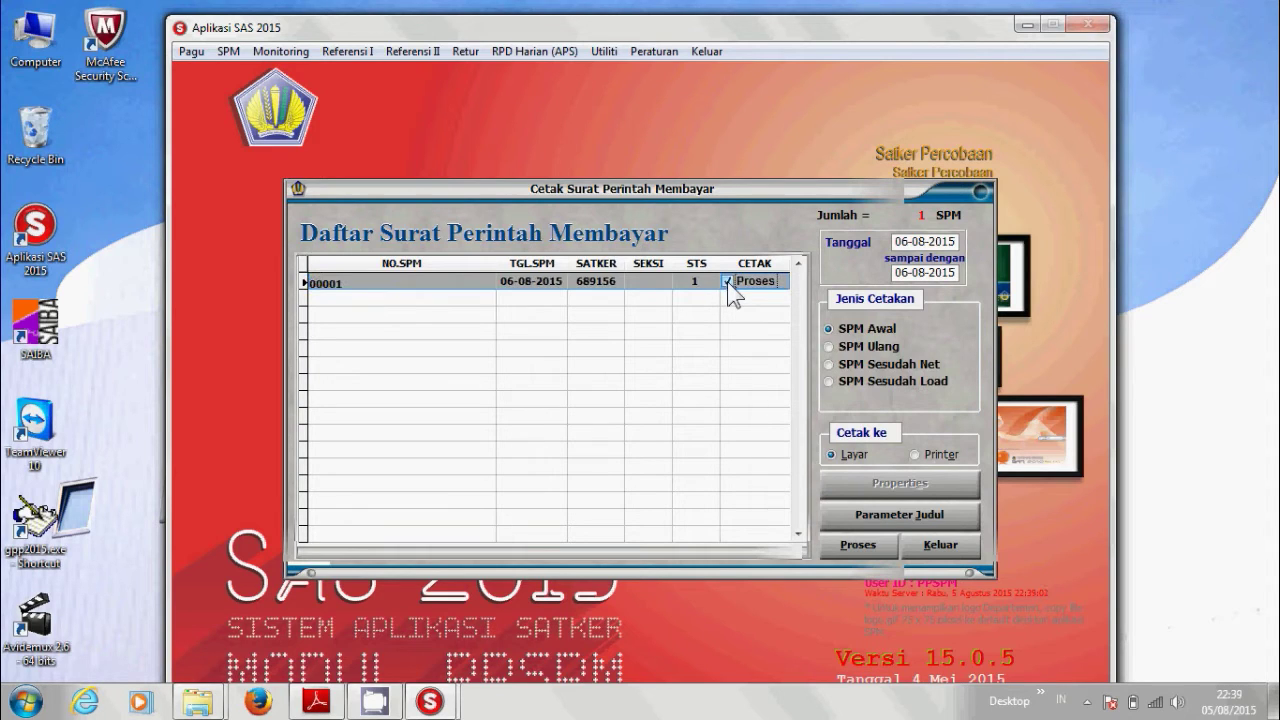
{"action": "left_click", "coordinate": [858, 545]}
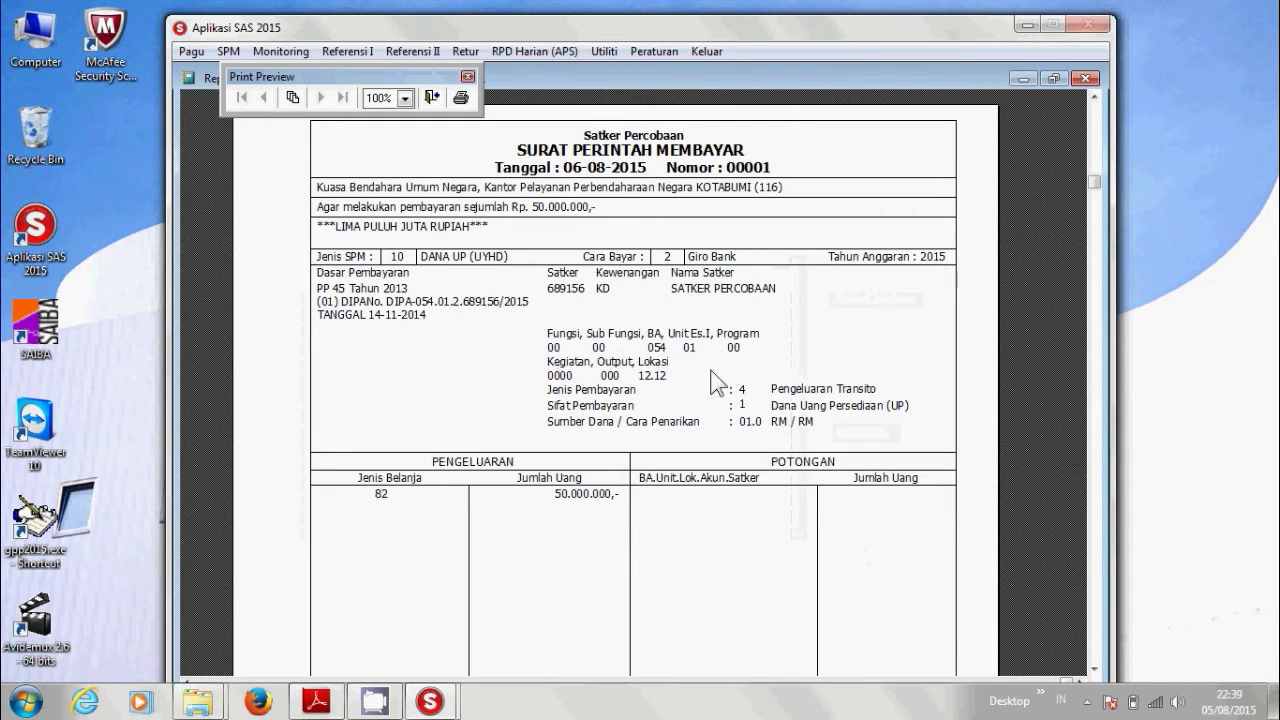
Scroll through the SPM 00001 report preview and close it.
{"action": "scroll", "coordinate": [796, 353], "scroll_direction": "down", "scroll_amount": 1}
{"action": "scroll", "coordinate": [796, 355], "scroll_direction": "down", "scroll_amount": 9}
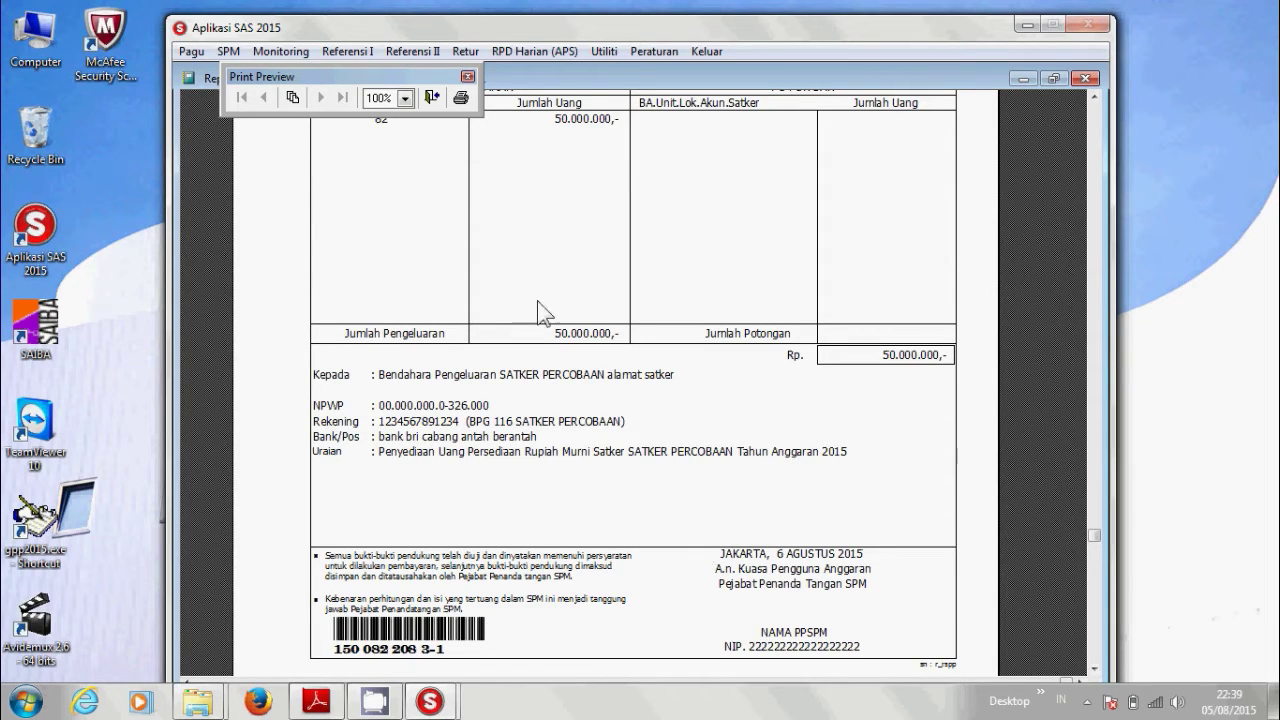
{"action": "left_click", "coordinate": [432, 98]}
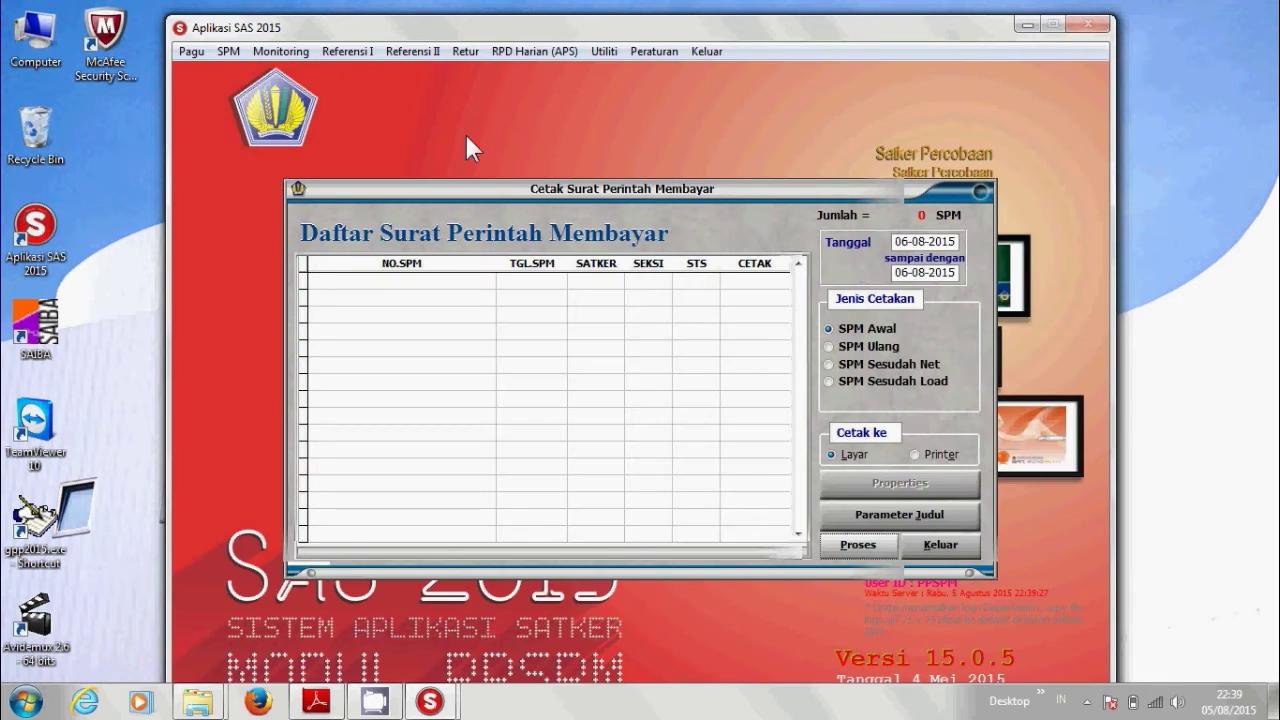
Set the SPM title parameters to department 054 and city 'kota satker'.
{"action": "left_click", "coordinate": [898, 514]}
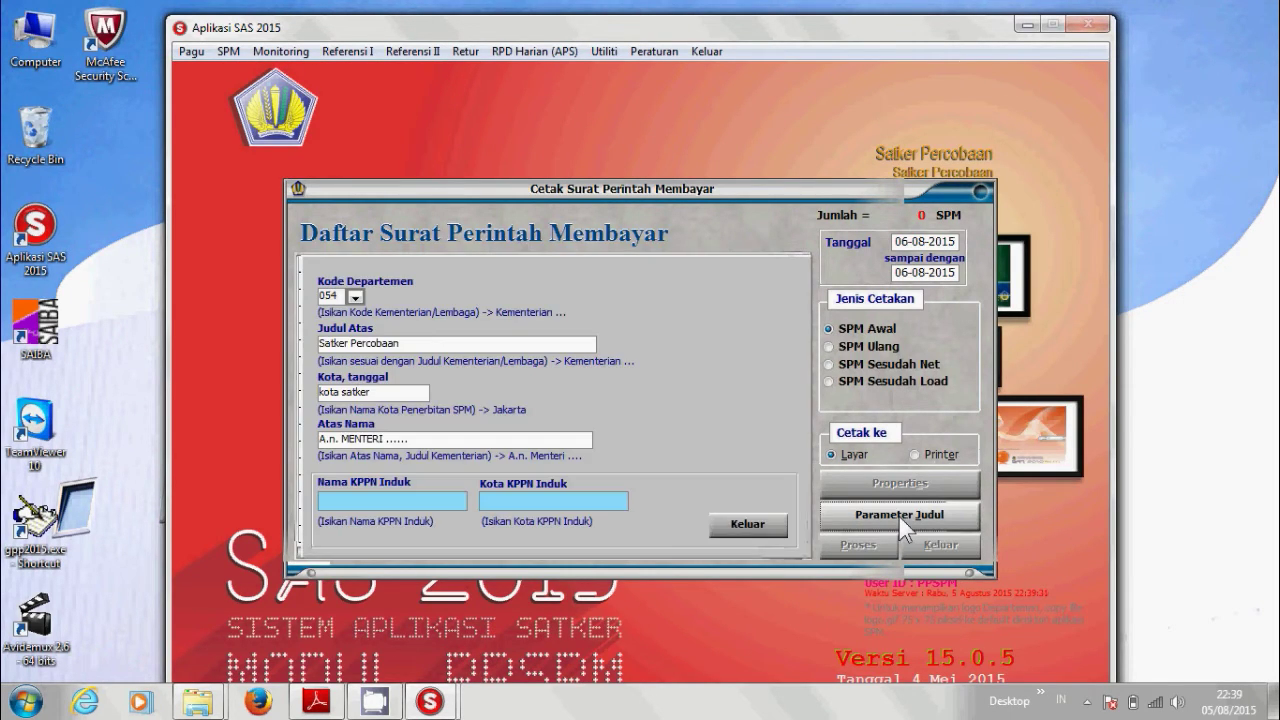
{"action": "left_click", "coordinate": [356, 298]}
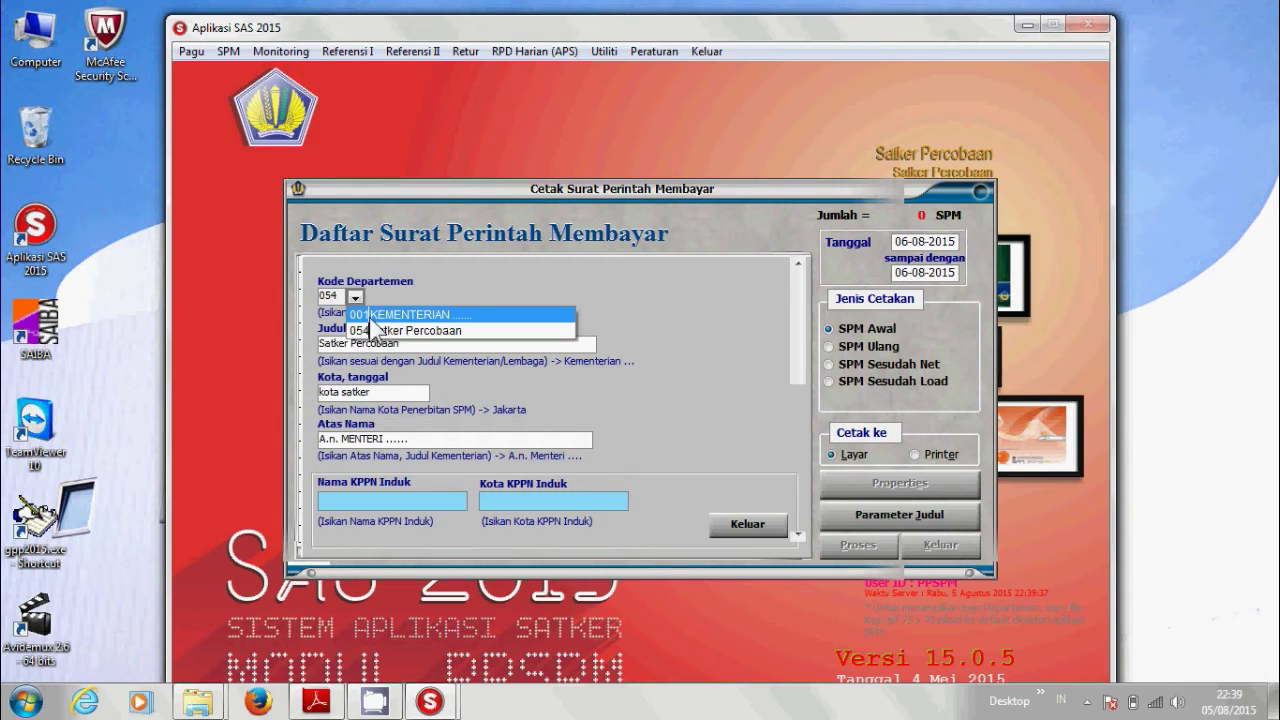
{"action": "left_click", "coordinate": [375, 315]}
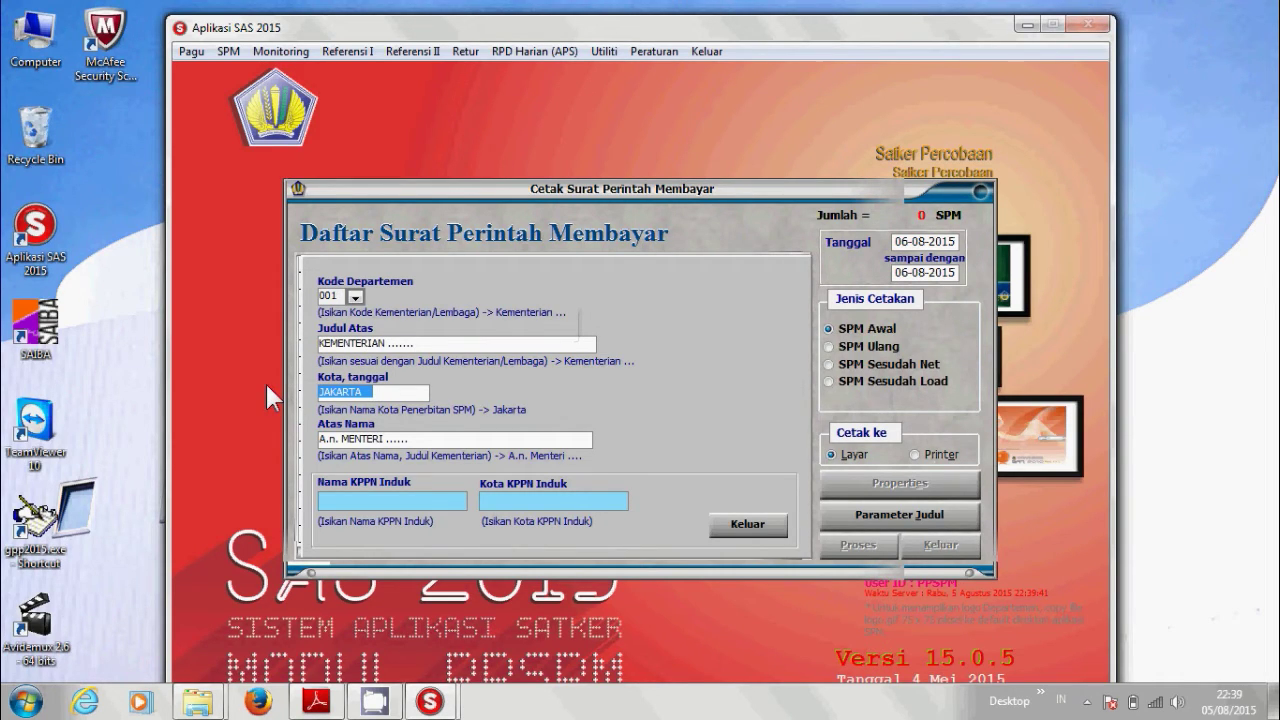
{"action": "type", "text": "kota satker"}
{"action": "left_click", "coordinate": [355, 297]}
{"action": "left_click", "coordinate": [370, 327]}
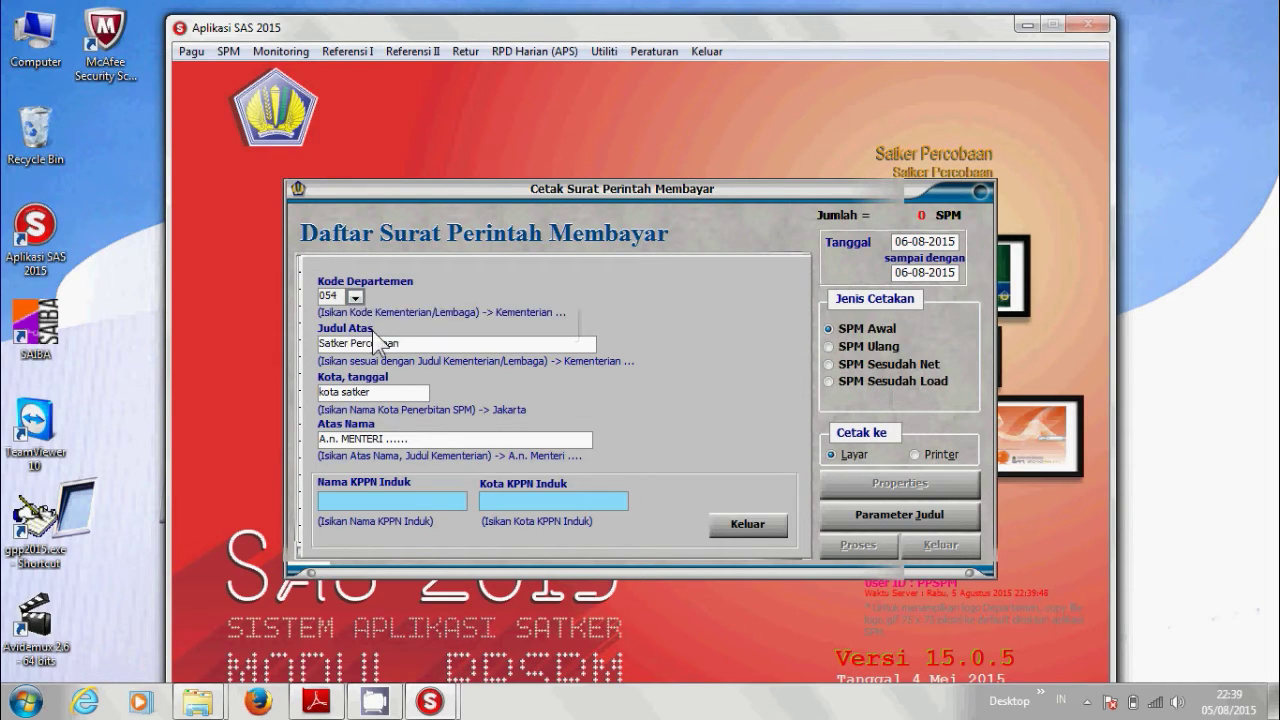
{"action": "left_click", "coordinate": [734, 521]}
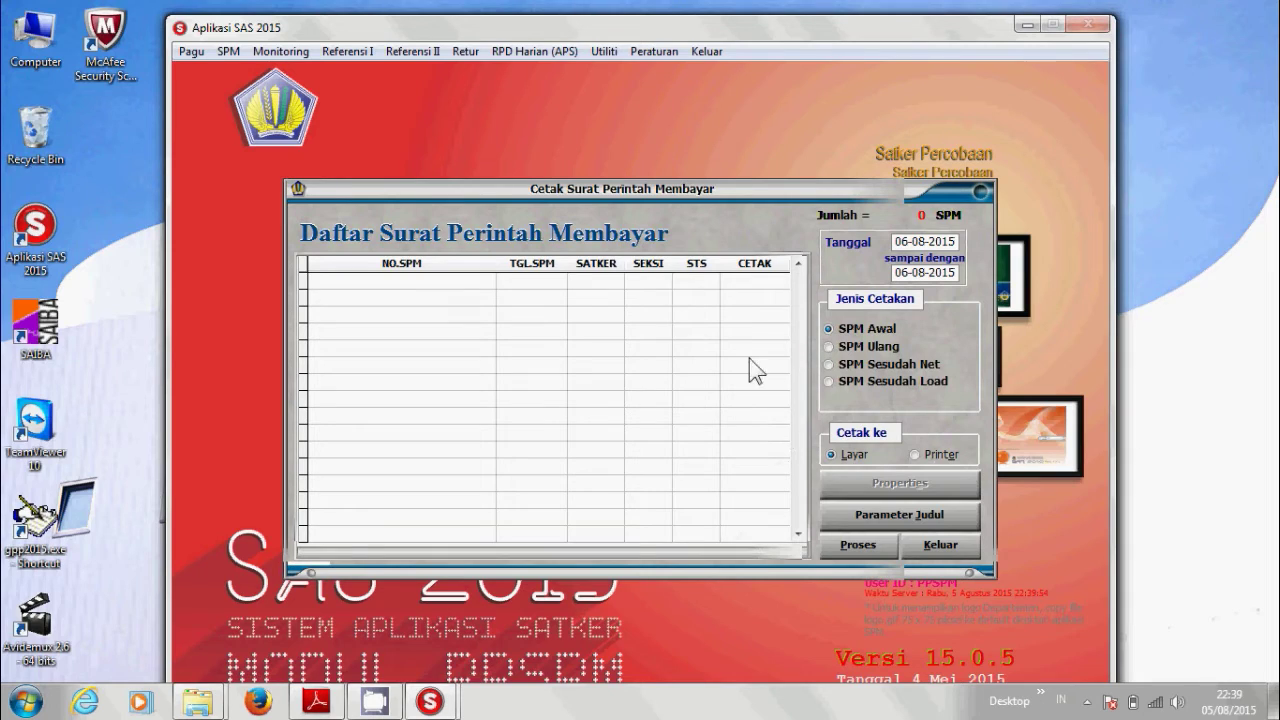
Preview a reprint of SPM 00001 under SPM Ulang, scroll through it, and close it.
{"action": "left_click", "coordinate": [829, 347]}
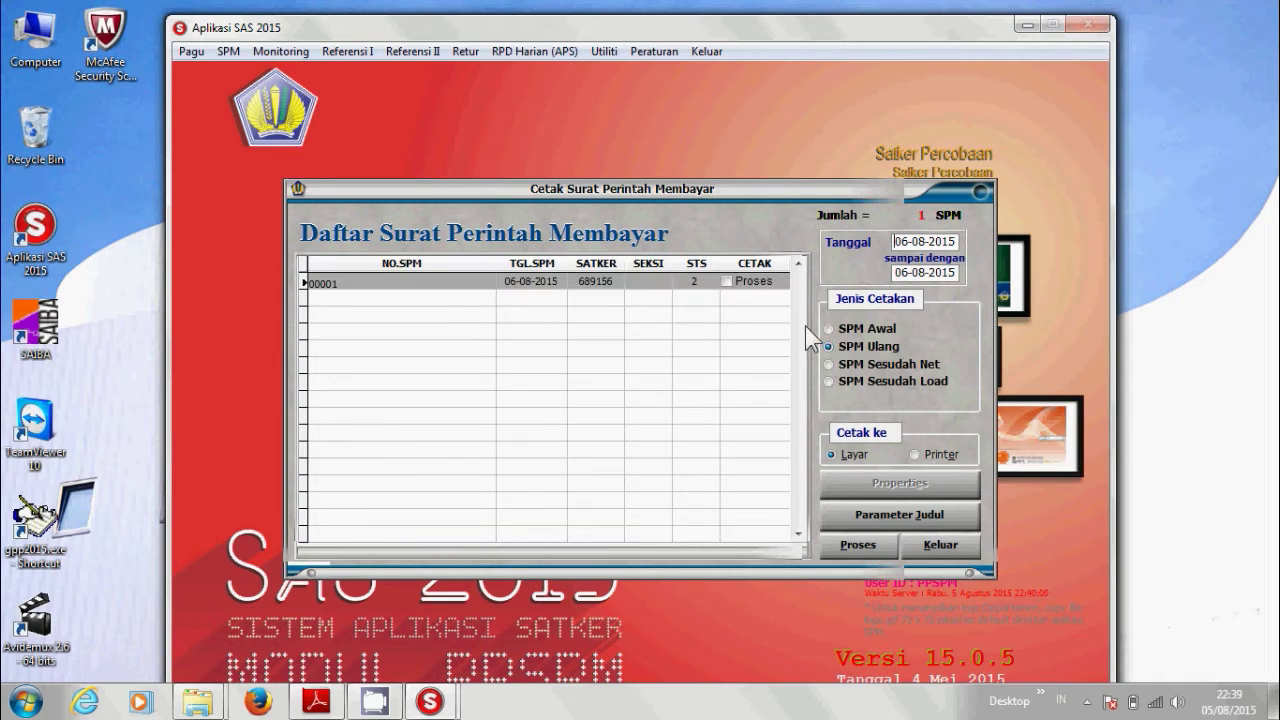
{"action": "left_click", "coordinate": [727, 282]}
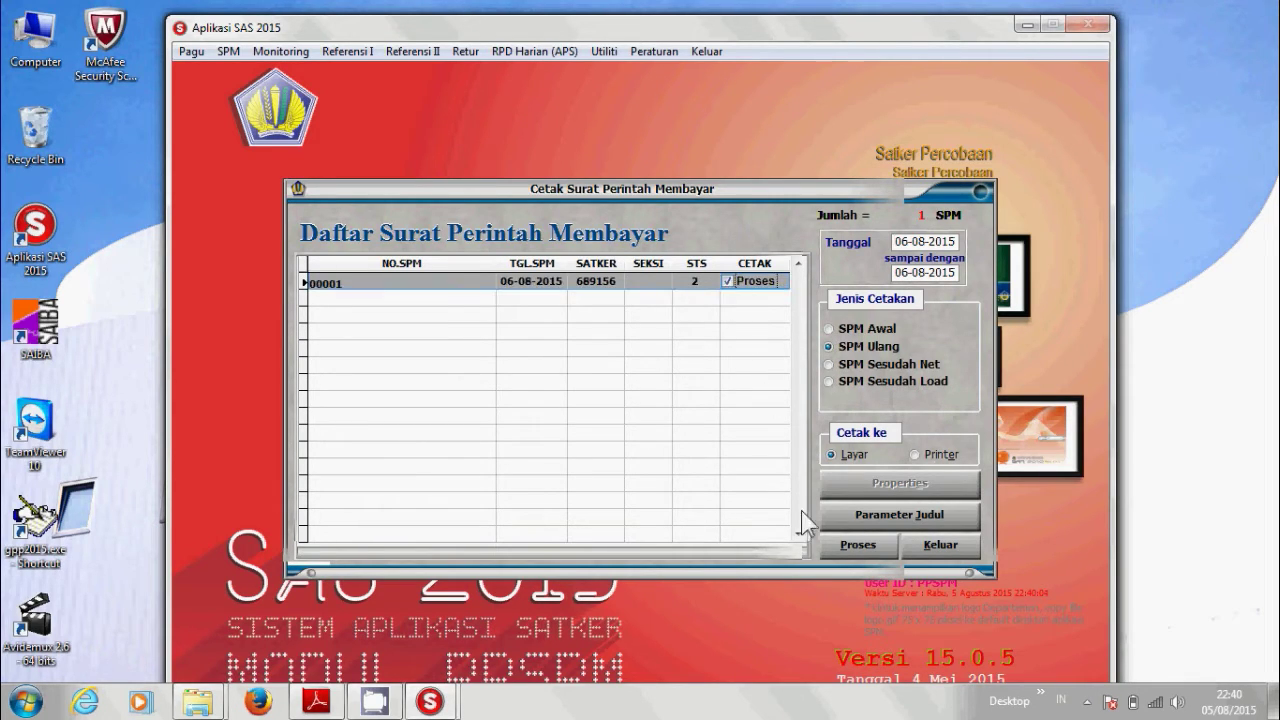
{"action": "left_click", "coordinate": [849, 548]}
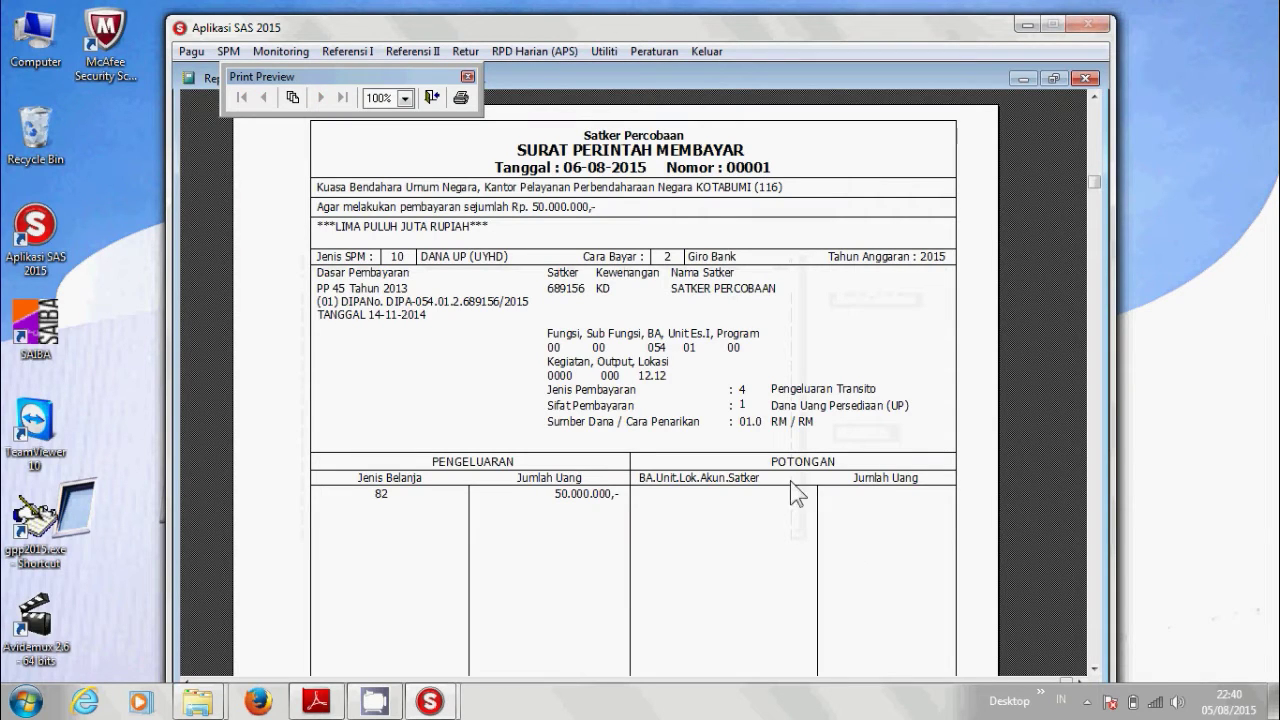
{"action": "scroll", "coordinate": [688, 296], "scroll_direction": "down", "scroll_amount": 2}
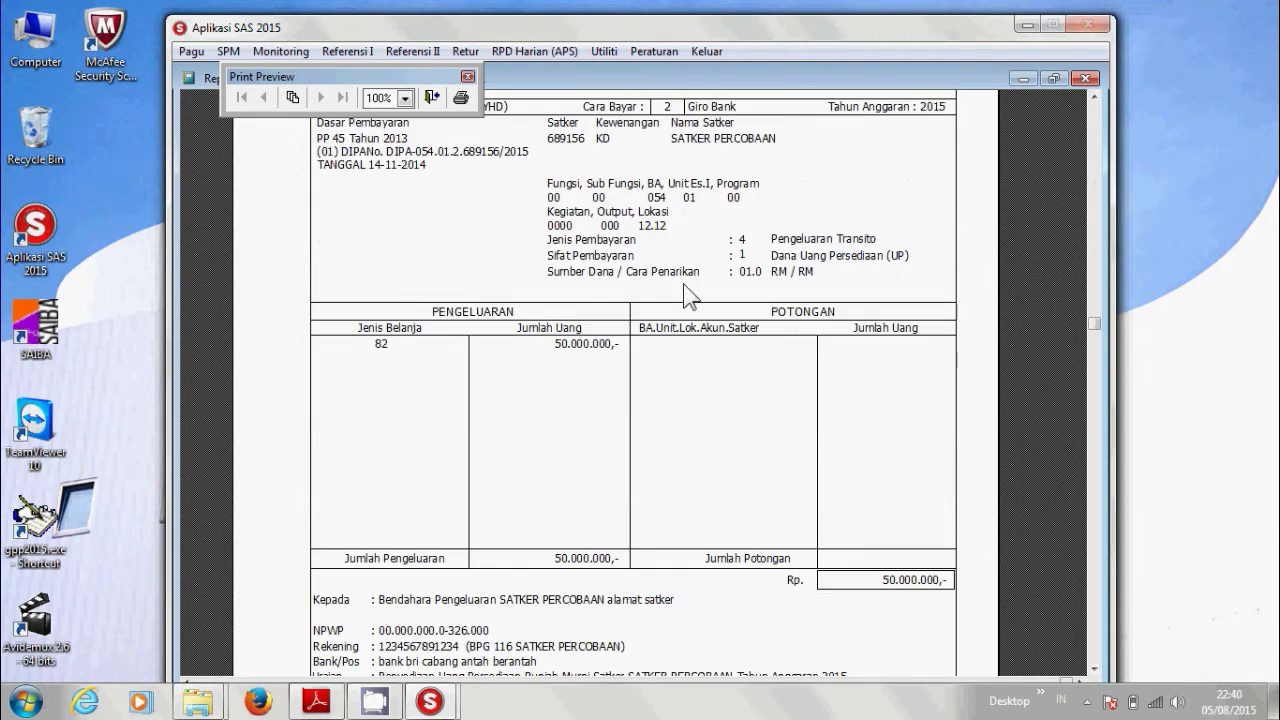
{"action": "scroll", "coordinate": [684, 287], "scroll_direction": "down", "scroll_amount": 1}
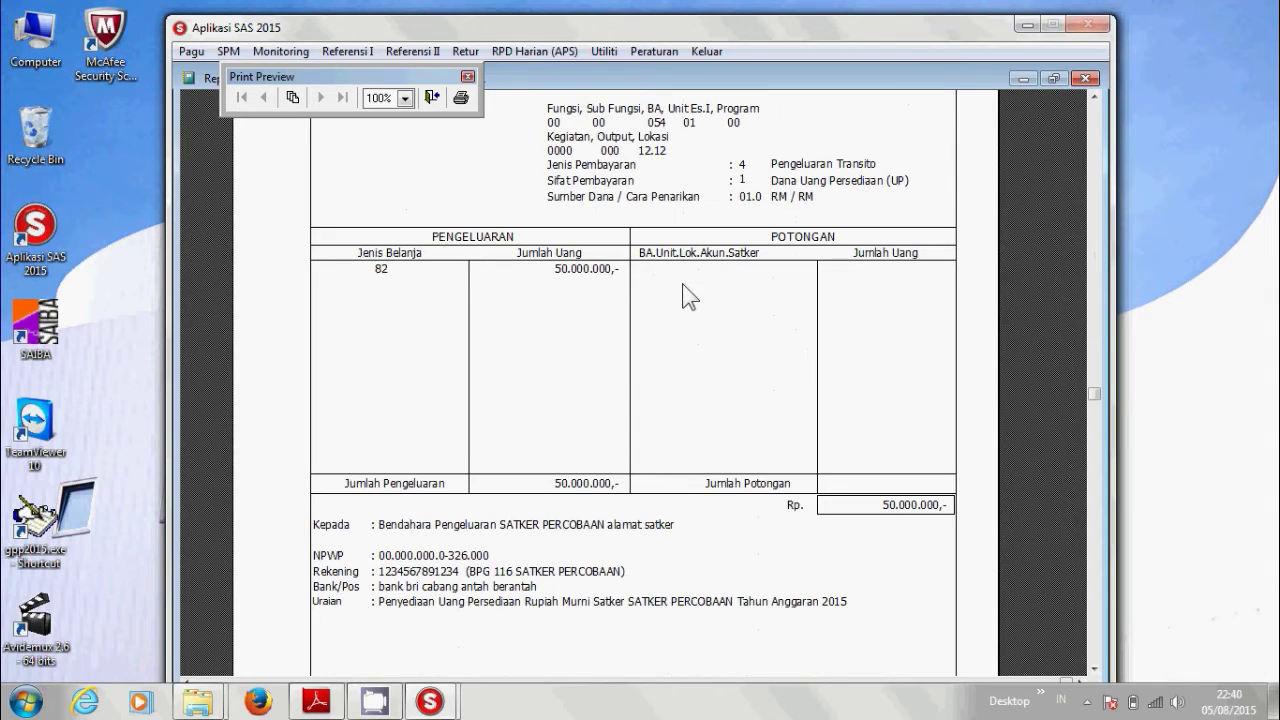
{"action": "scroll", "coordinate": [688, 296], "scroll_direction": "down", "scroll_amount": 1}
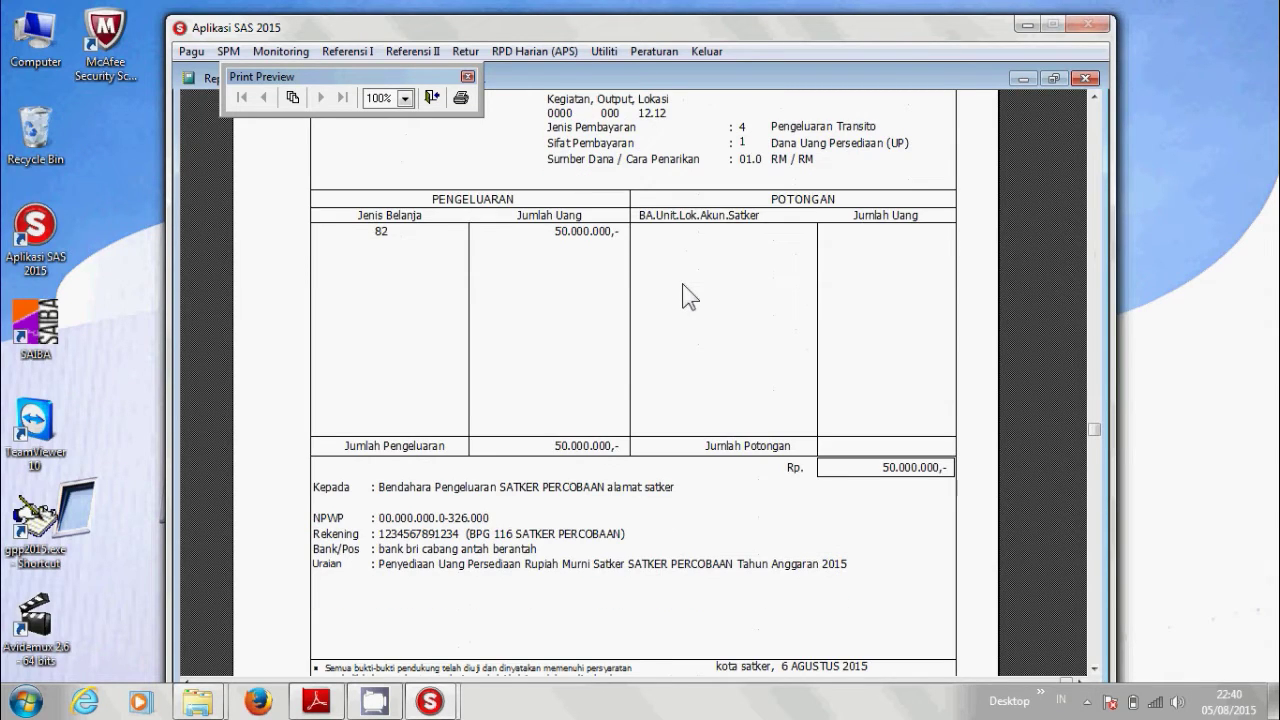
{"action": "scroll", "coordinate": [688, 296], "scroll_direction": "down", "scroll_amount": 1}
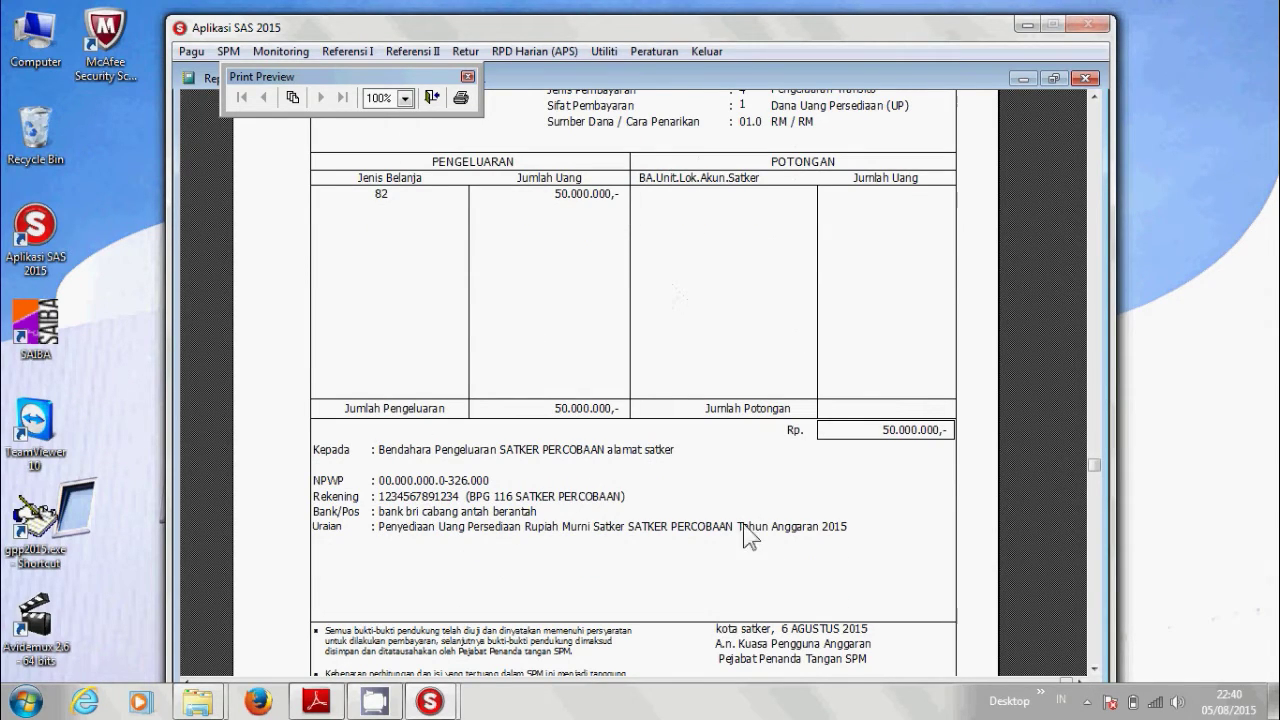
{"action": "scroll", "coordinate": [595, 431], "scroll_direction": "down", "scroll_amount": 1}
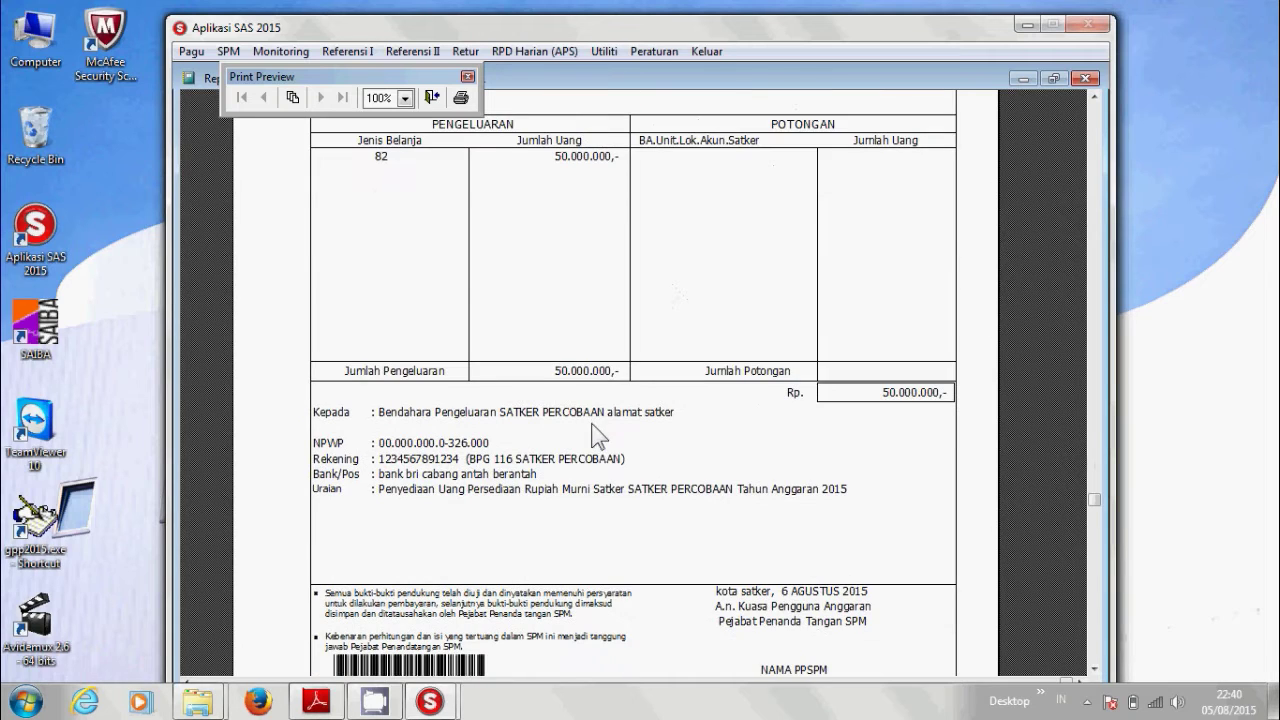
{"action": "scroll", "coordinate": [605, 445], "scroll_direction": "down", "scroll_amount": 1}
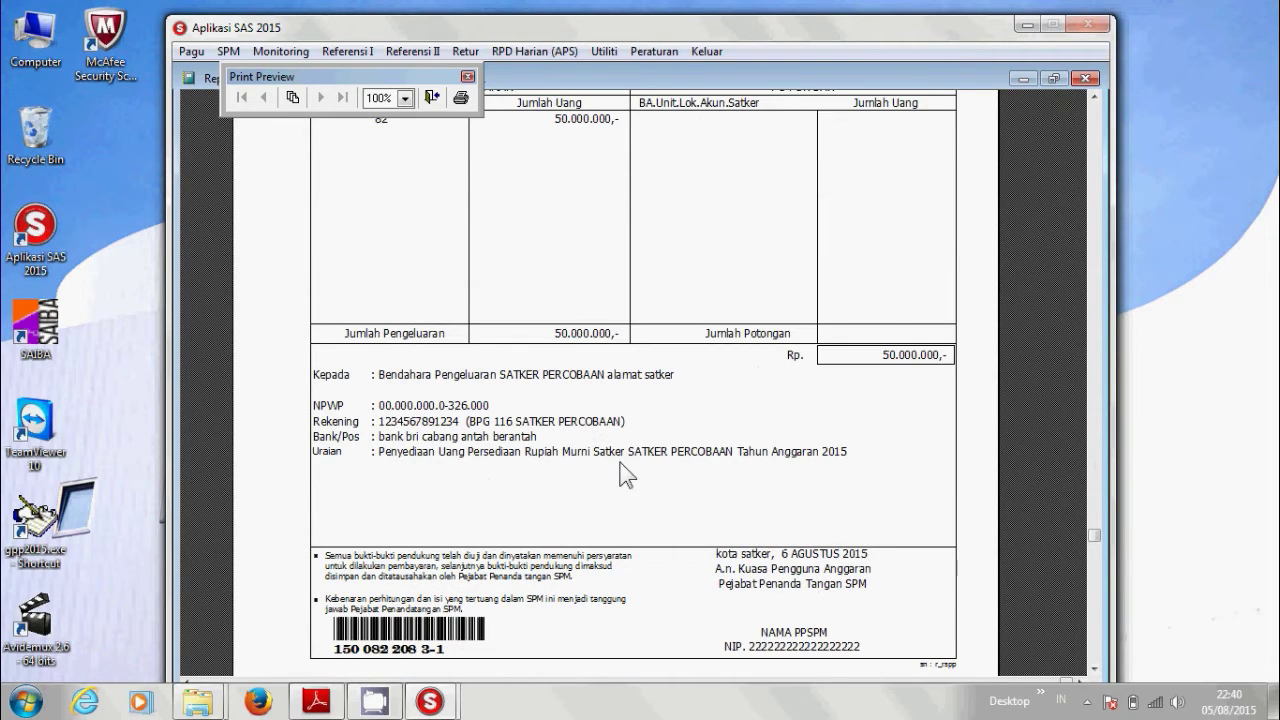
{"action": "scroll", "coordinate": [620, 462], "scroll_direction": "up", "scroll_amount": 1}
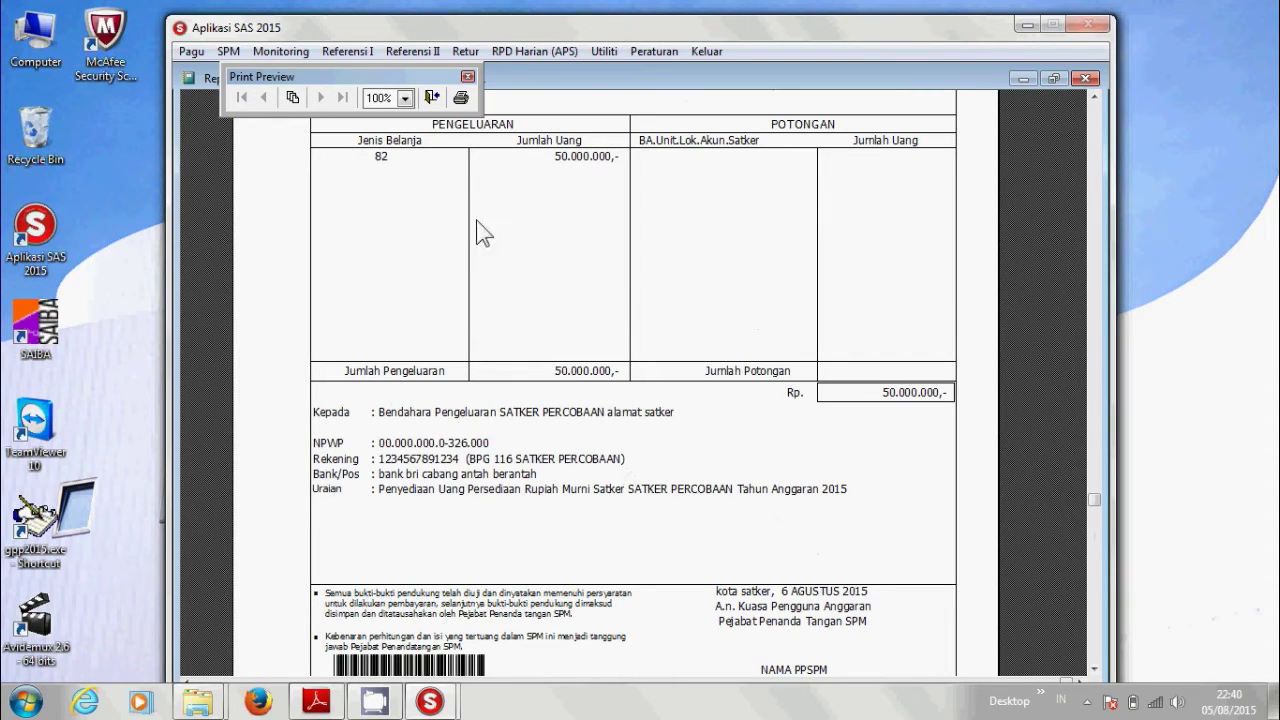
{"action": "left_click", "coordinate": [432, 97]}
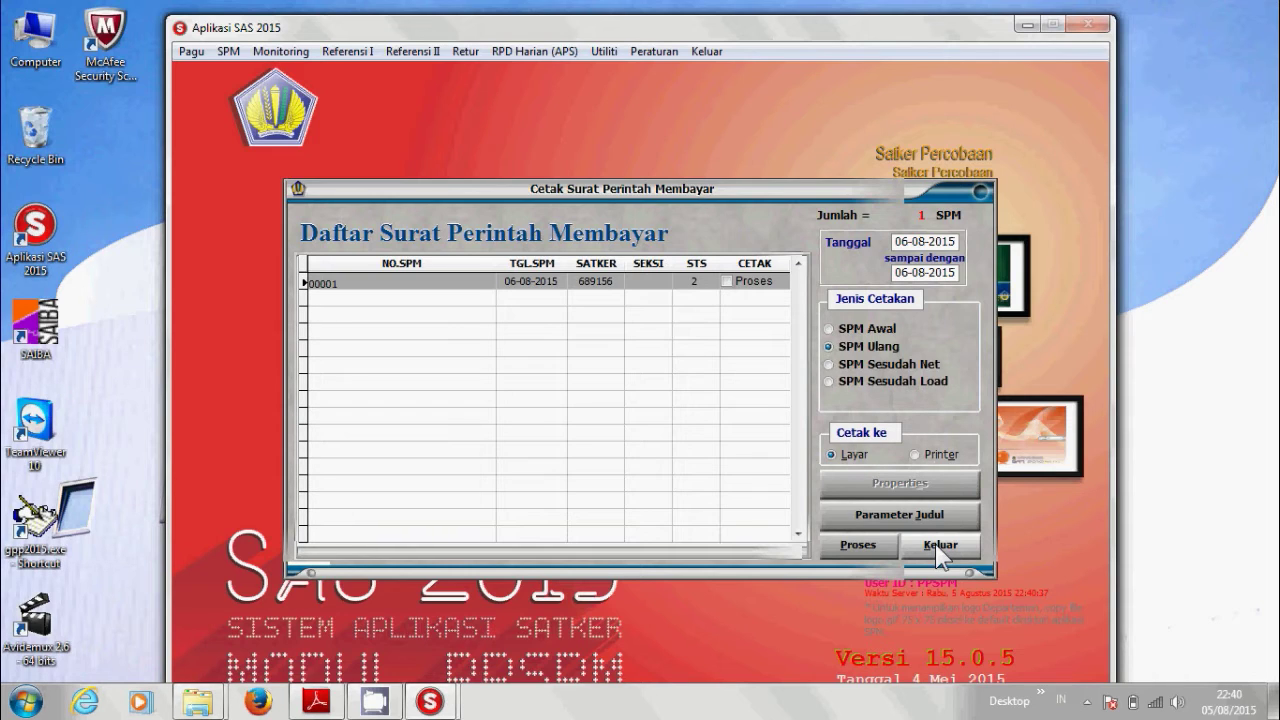
In Catat, Batal dan Hapus SPM, start Batal_SPM and list the SPMs dated 06-08-2015.
{"action": "left_click", "coordinate": [935, 544]}
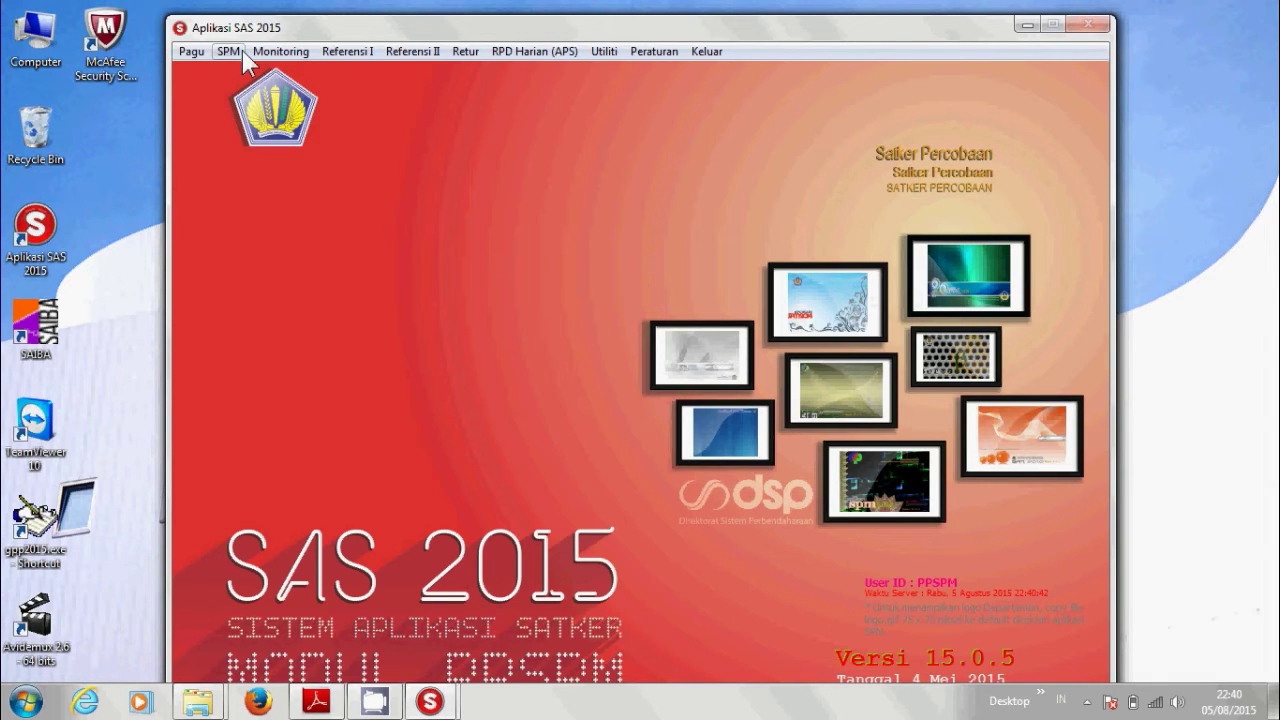
{"action": "left_click", "coordinate": [241, 54]}
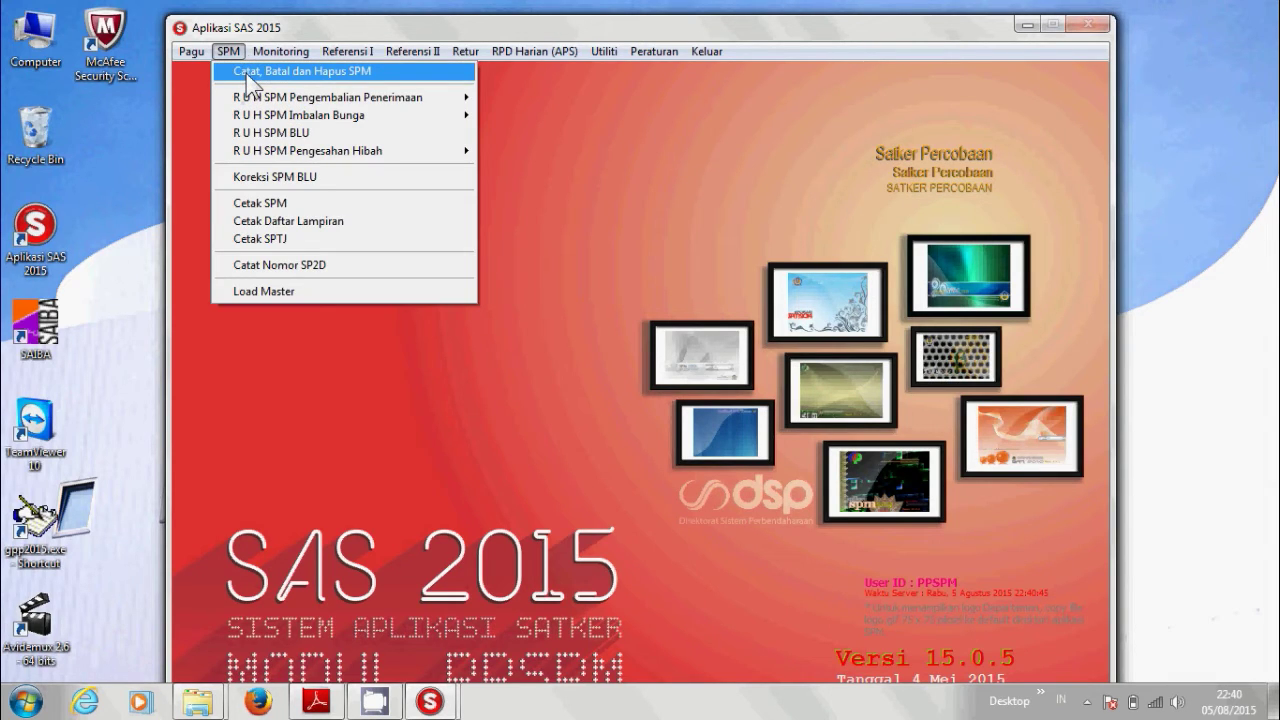
{"action": "left_click", "coordinate": [250, 72]}
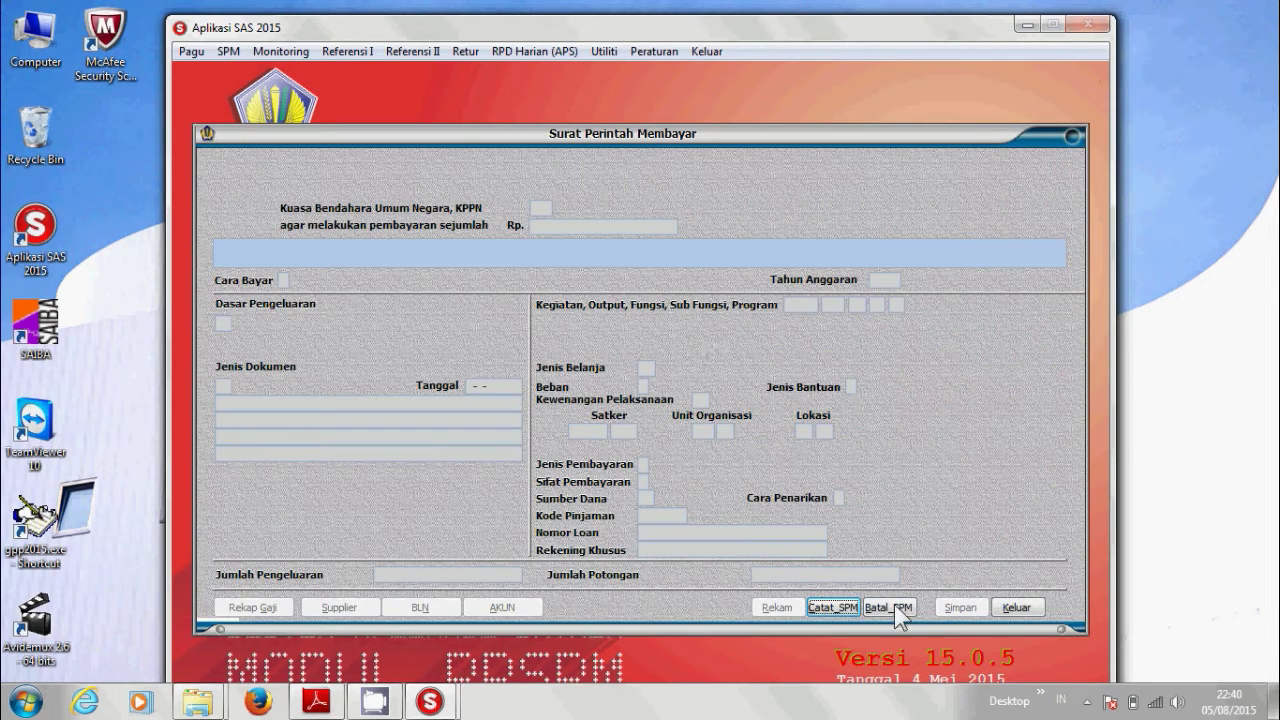
{"action": "left_click", "coordinate": [900, 610]}
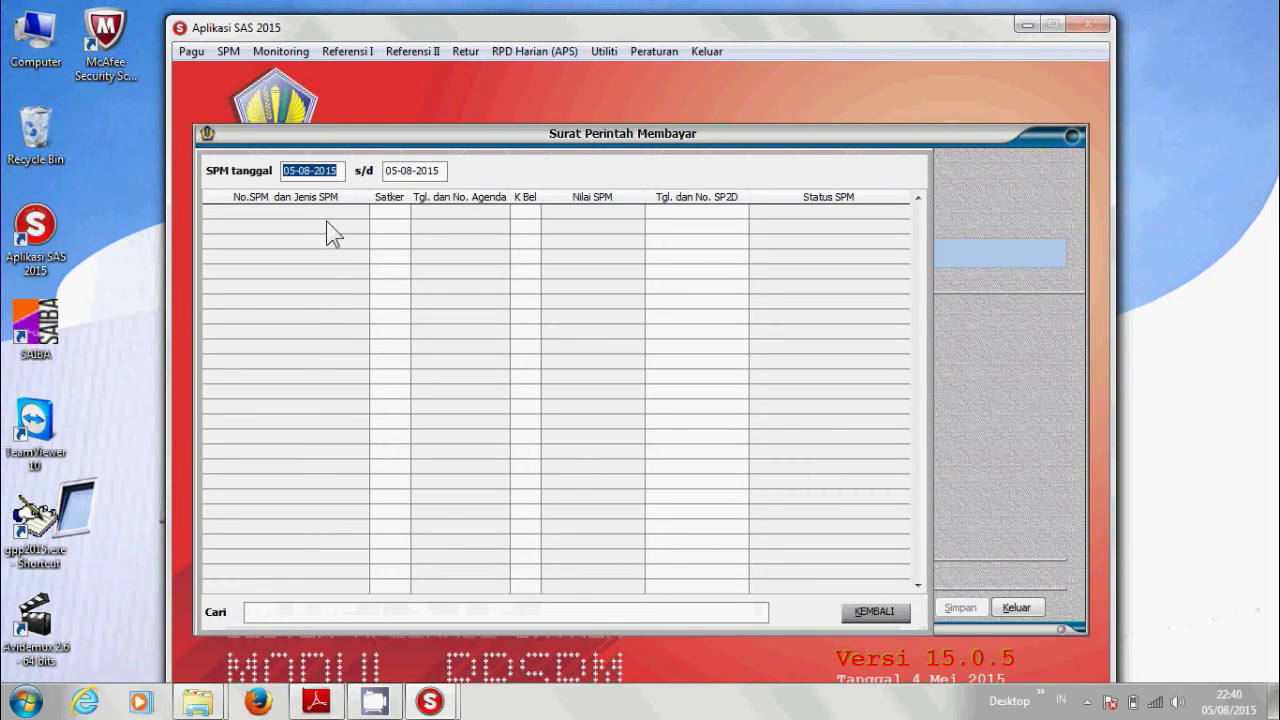
{"action": "type", "text": "06-08-20"}
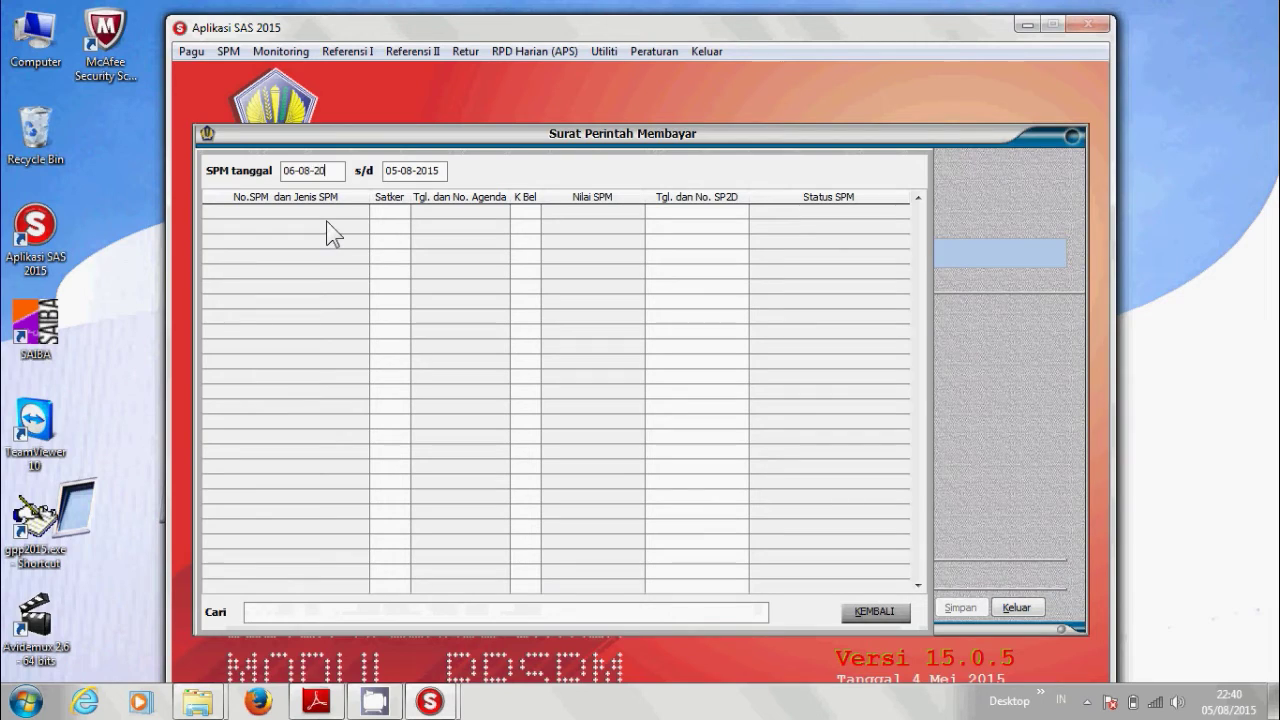
{"action": "type", "text": "15"}
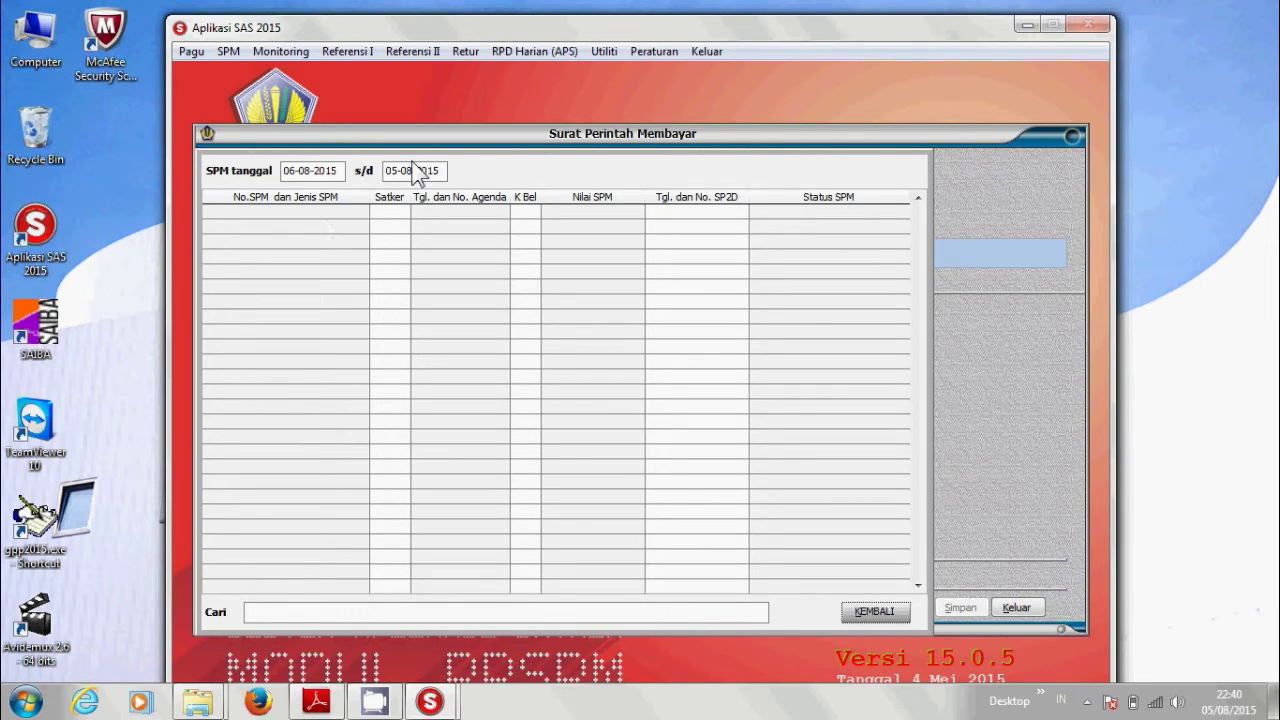
{"action": "left_click", "coordinate": [388, 172]}
{"action": "type", "text": "10"}
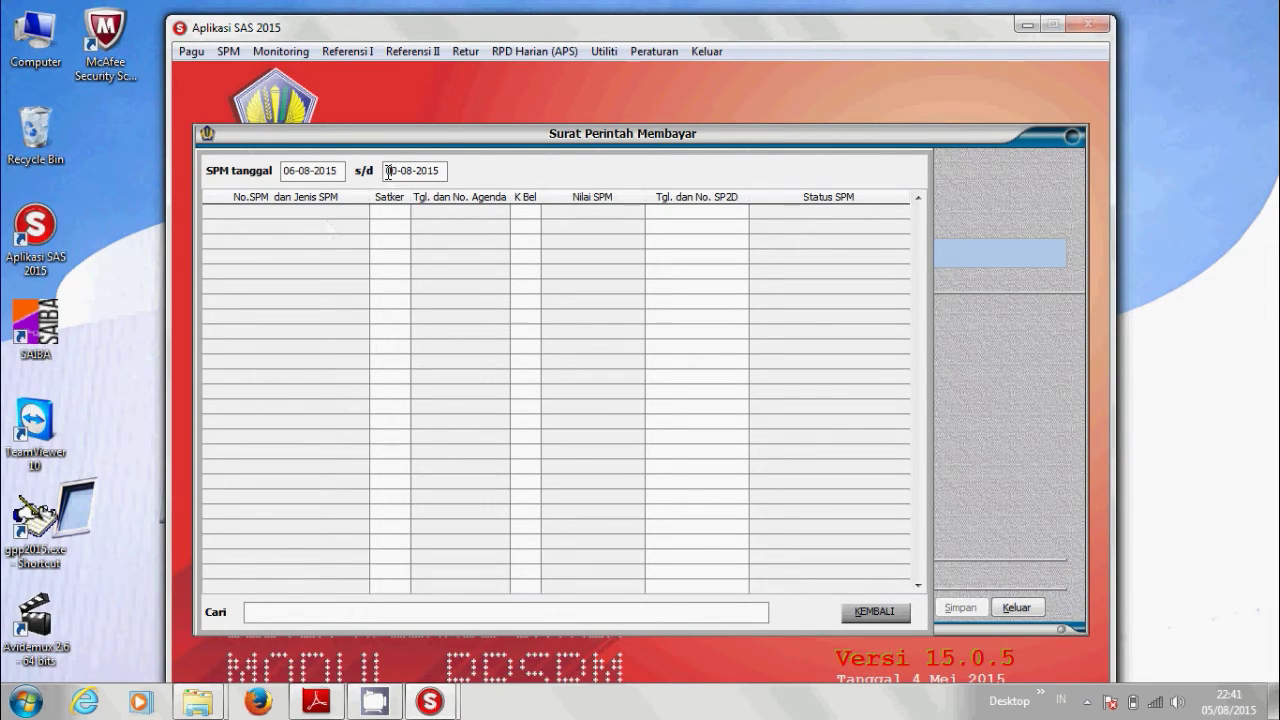
{"action": "type", "text": "6-08-201"}
{"action": "type", "text": "5"}
{"action": "key", "text": "Return"}
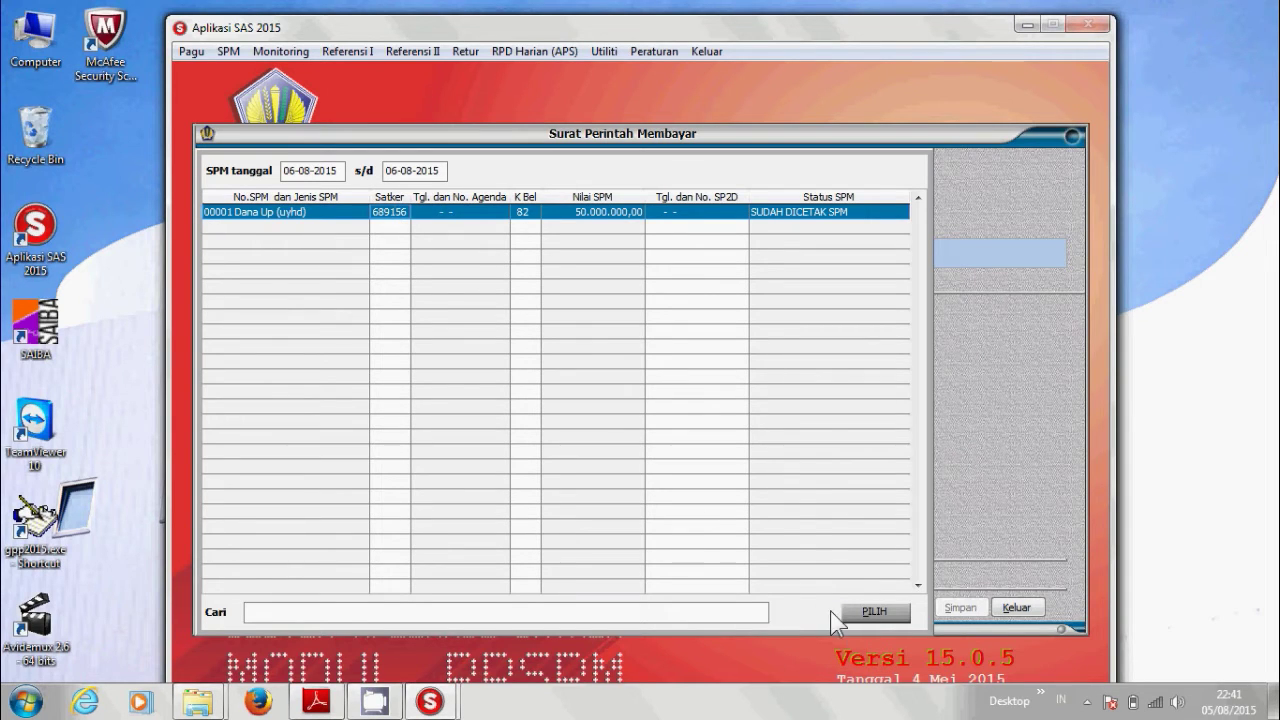
Load SPM 00001, cancel it, and confirm with OK.
{"action": "left_click", "coordinate": [867, 616]}
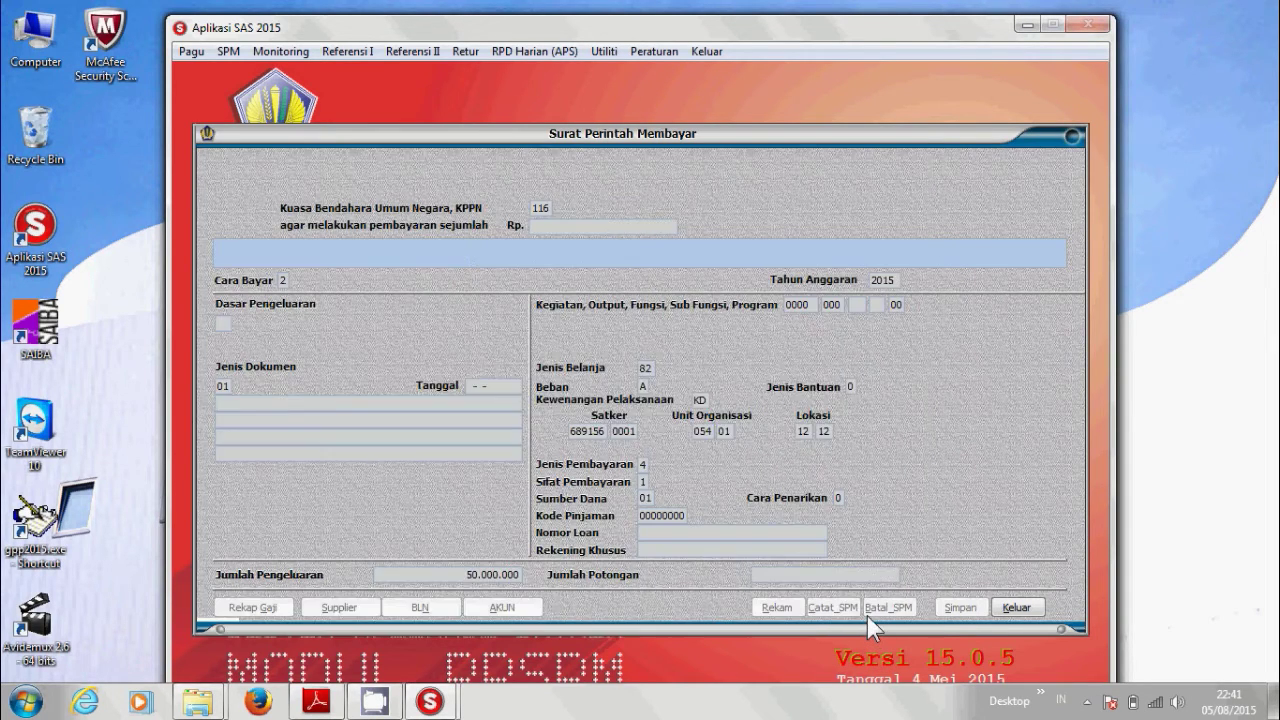
{"action": "left_click", "coordinate": [867, 616]}
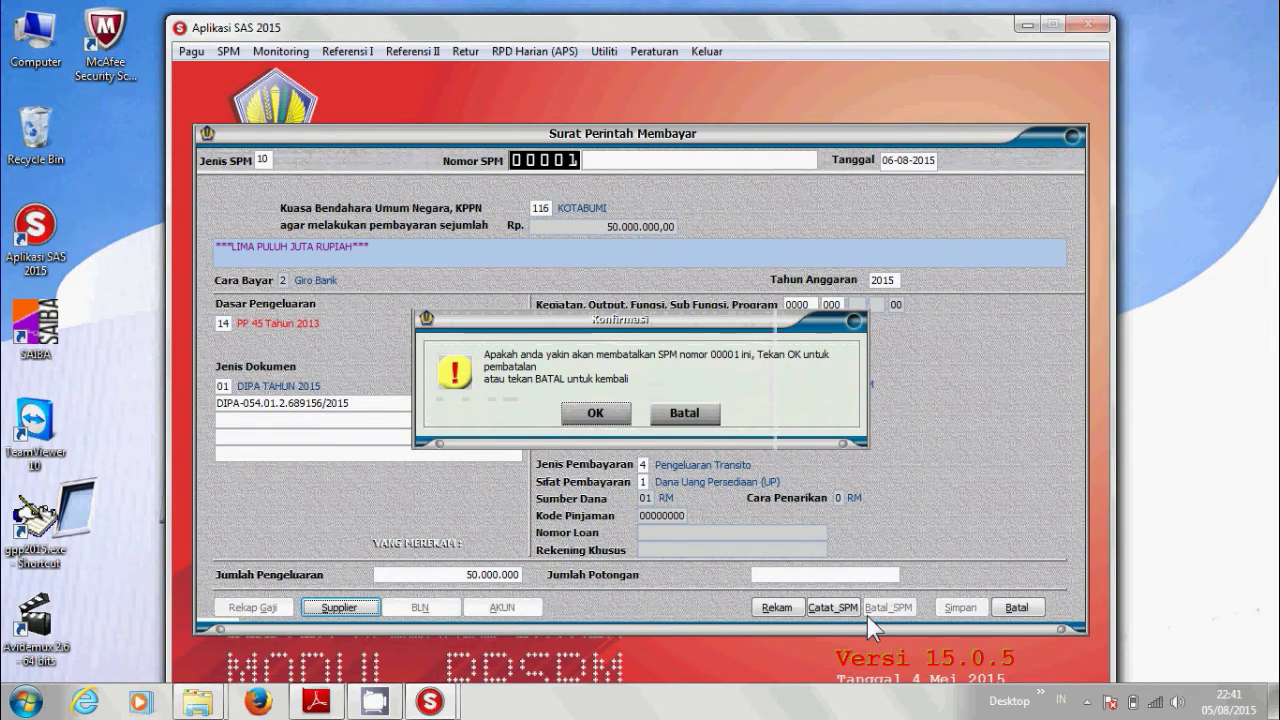
{"action": "left_click", "coordinate": [596, 414]}
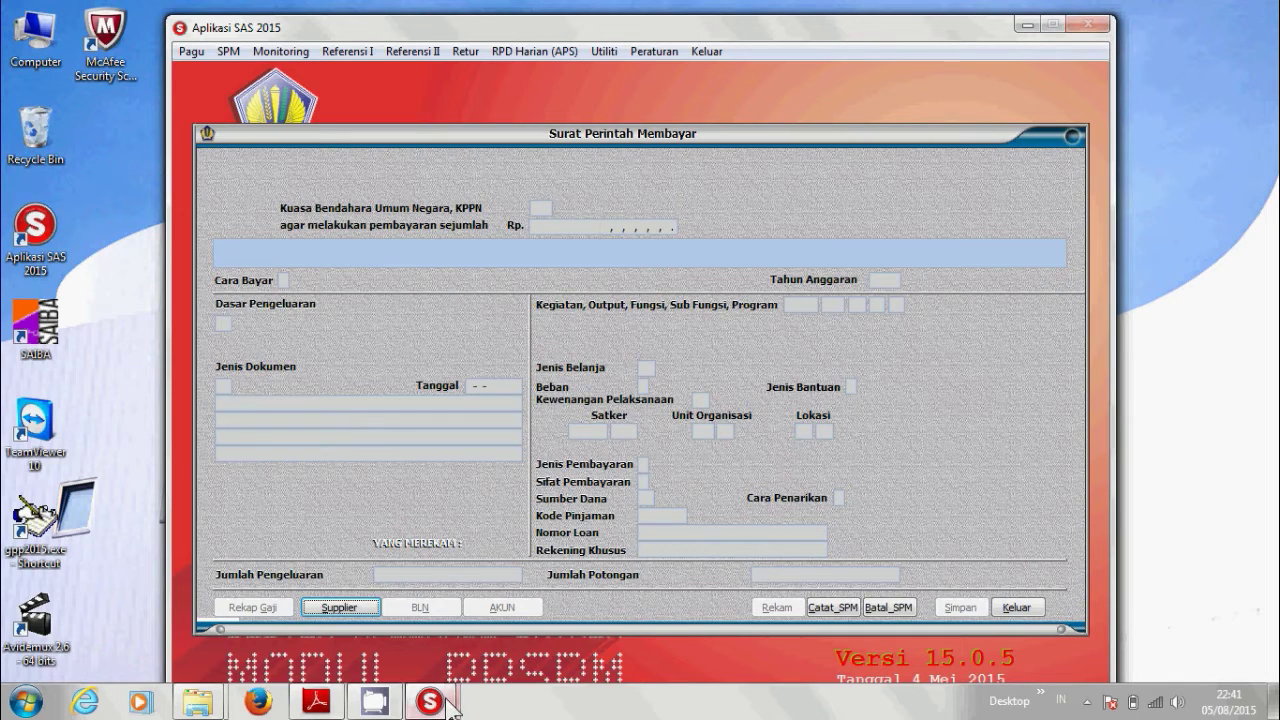
In the SPP window's RUH SPP form, load SPP 00001 for editing.
{"action": "mouse_move", "coordinate": [449, 706]}
{"action": "mouse_move", "coordinate": [376, 616]}
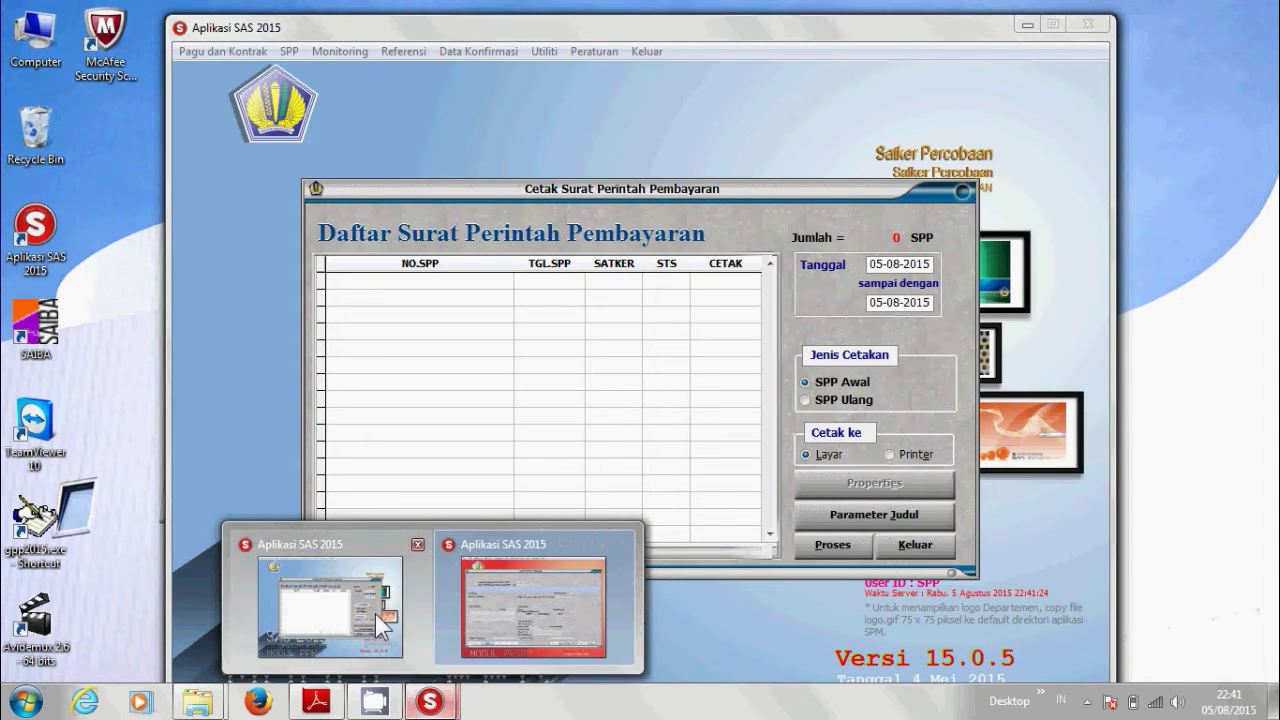
{"action": "left_click", "coordinate": [375, 614]}
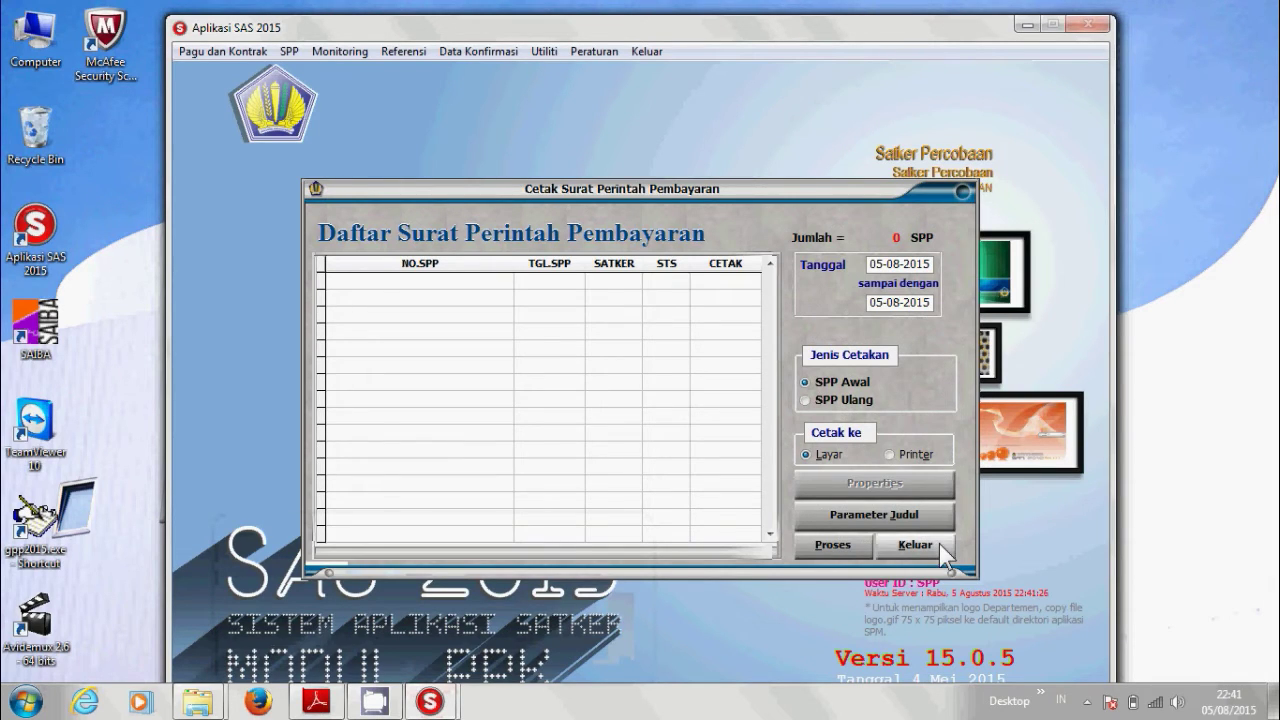
{"action": "left_click", "coordinate": [939, 543]}
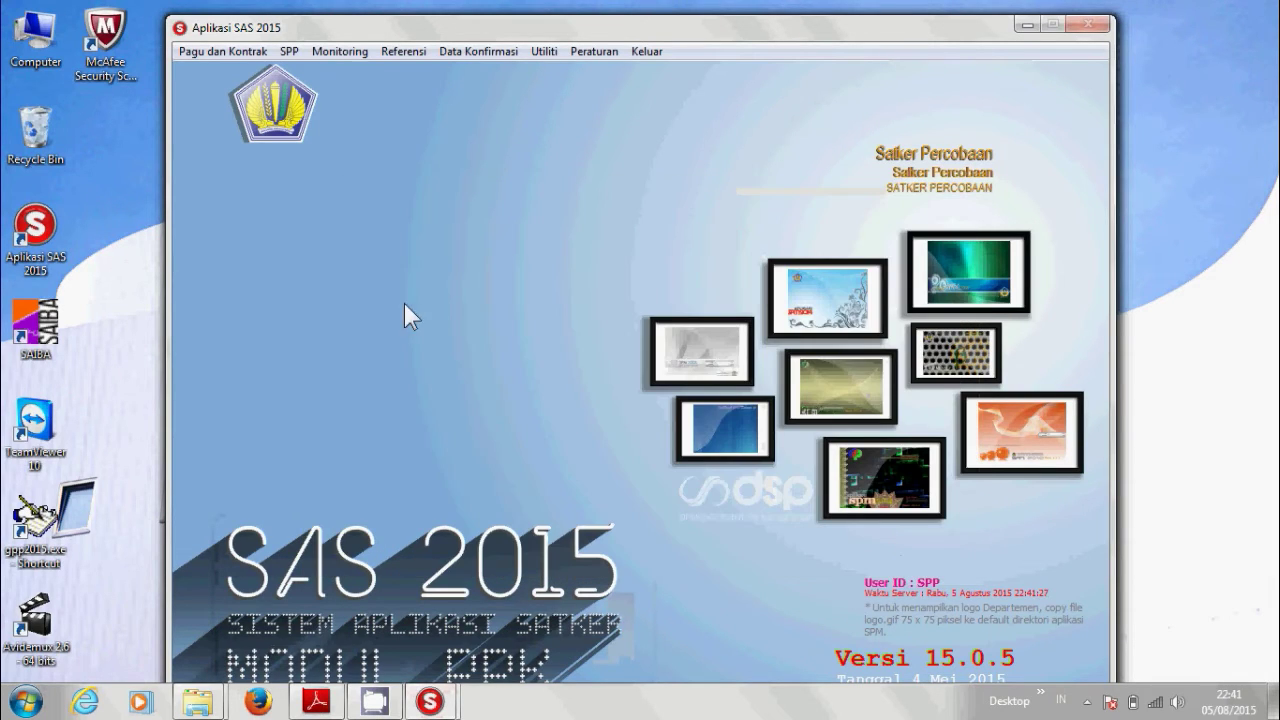
{"action": "left_click", "coordinate": [295, 55]}
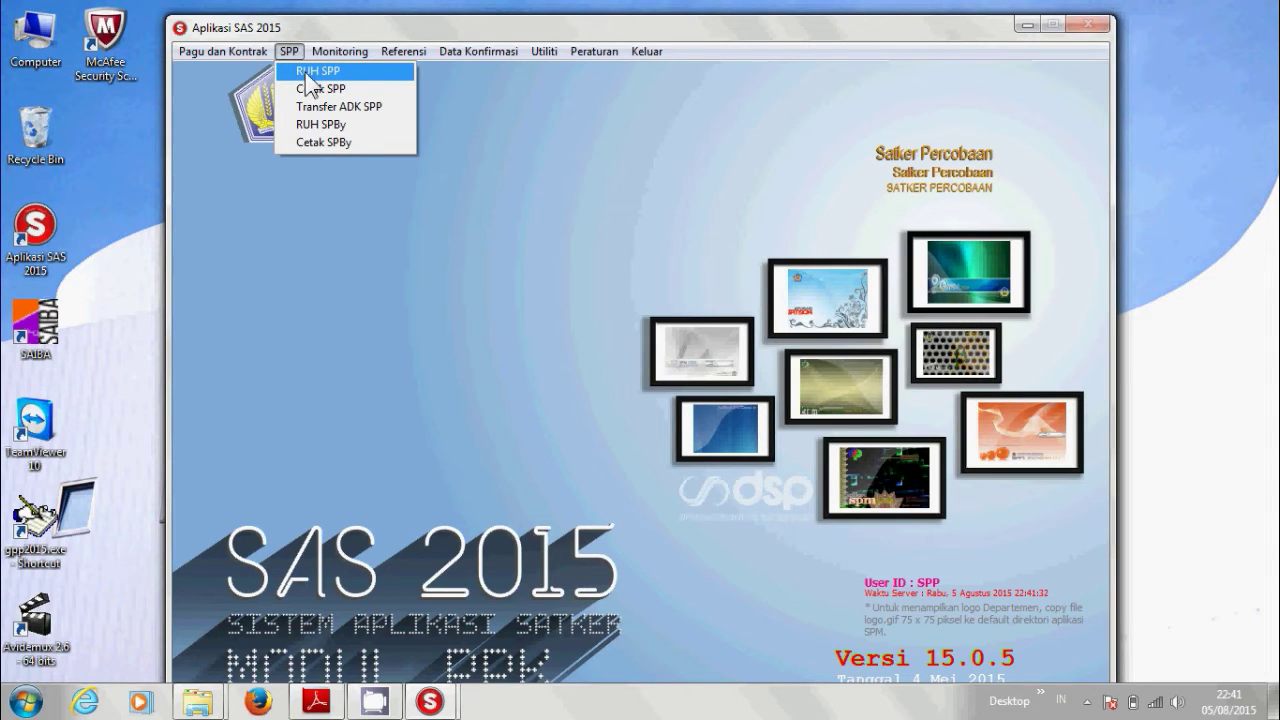
{"action": "left_click", "coordinate": [313, 72]}
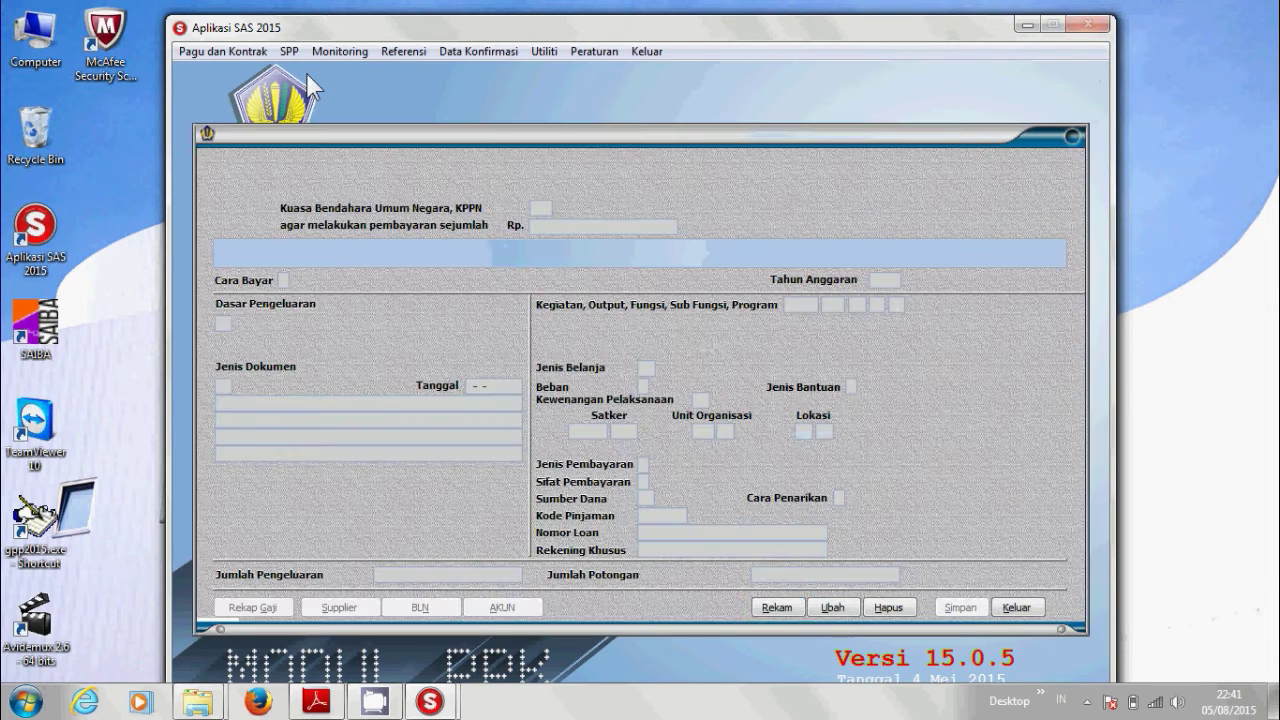
{"action": "left_click", "coordinate": [820, 611]}
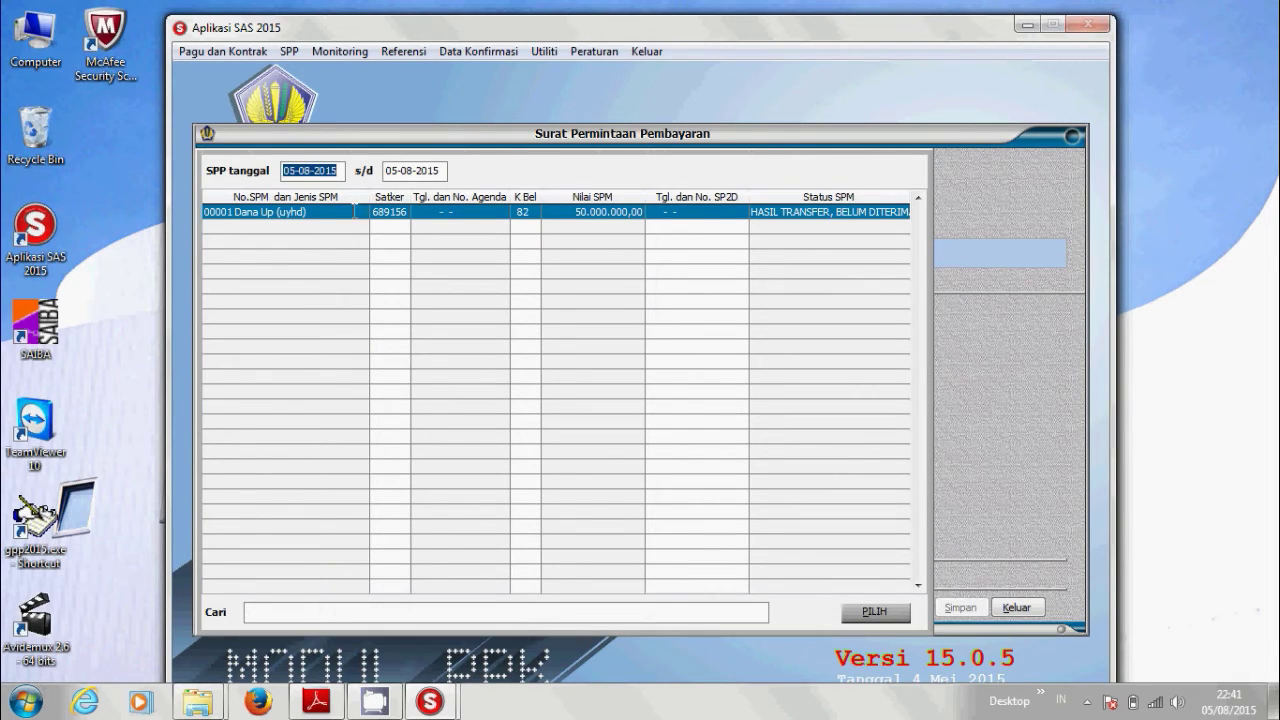
{"action": "left_click", "coordinate": [298, 218]}
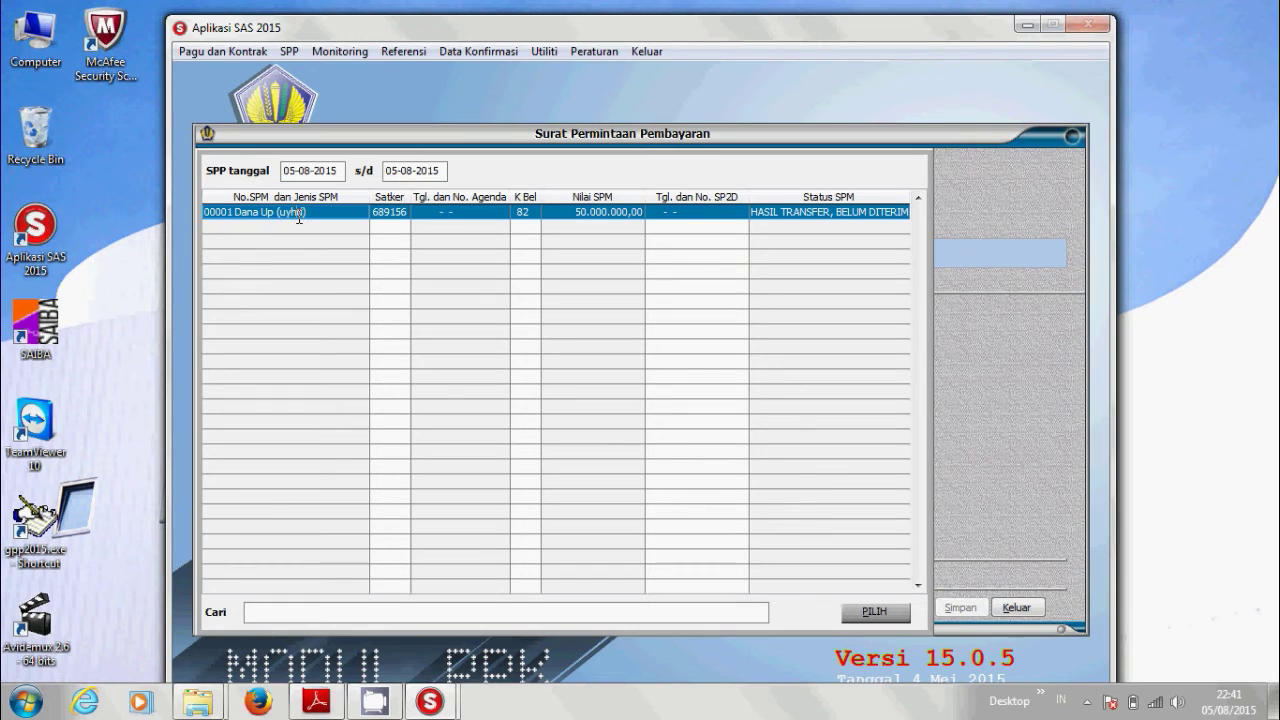
{"action": "left_click", "coordinate": [869, 616]}
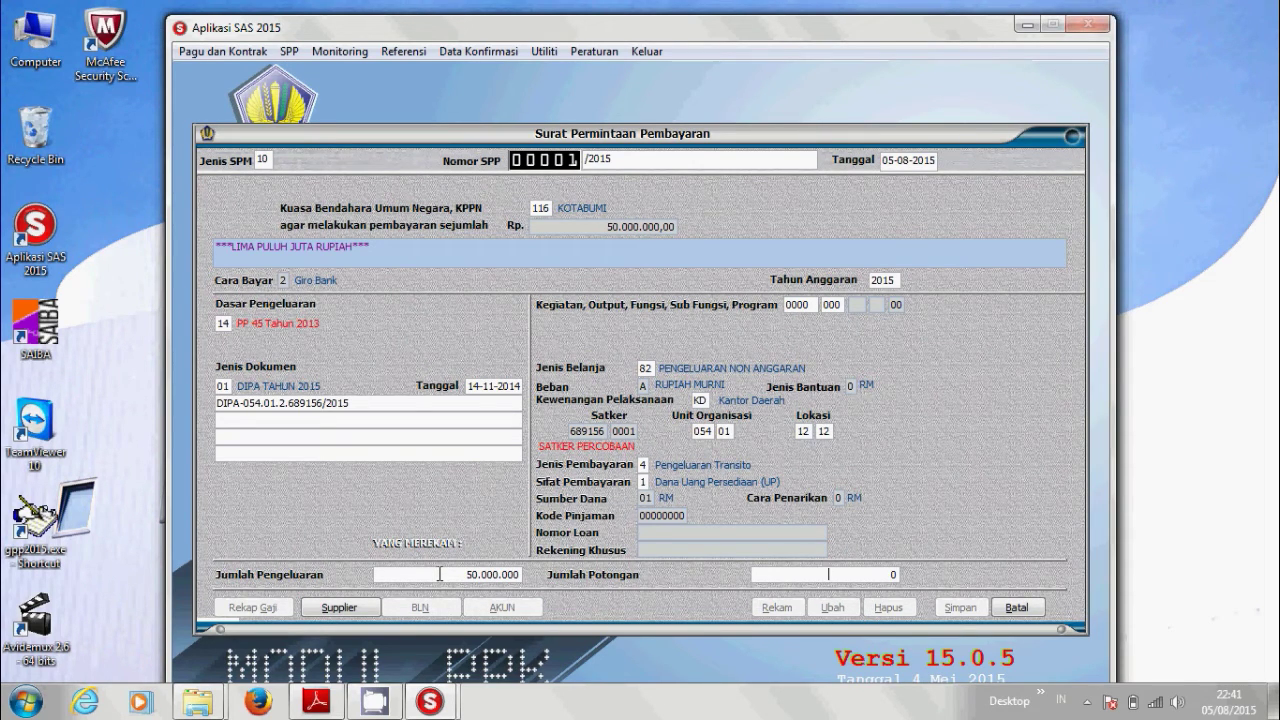
Delete 'Anggaran' from the purpose text, then save and close SPP 00001.
{"action": "left_click", "coordinate": [344, 608]}
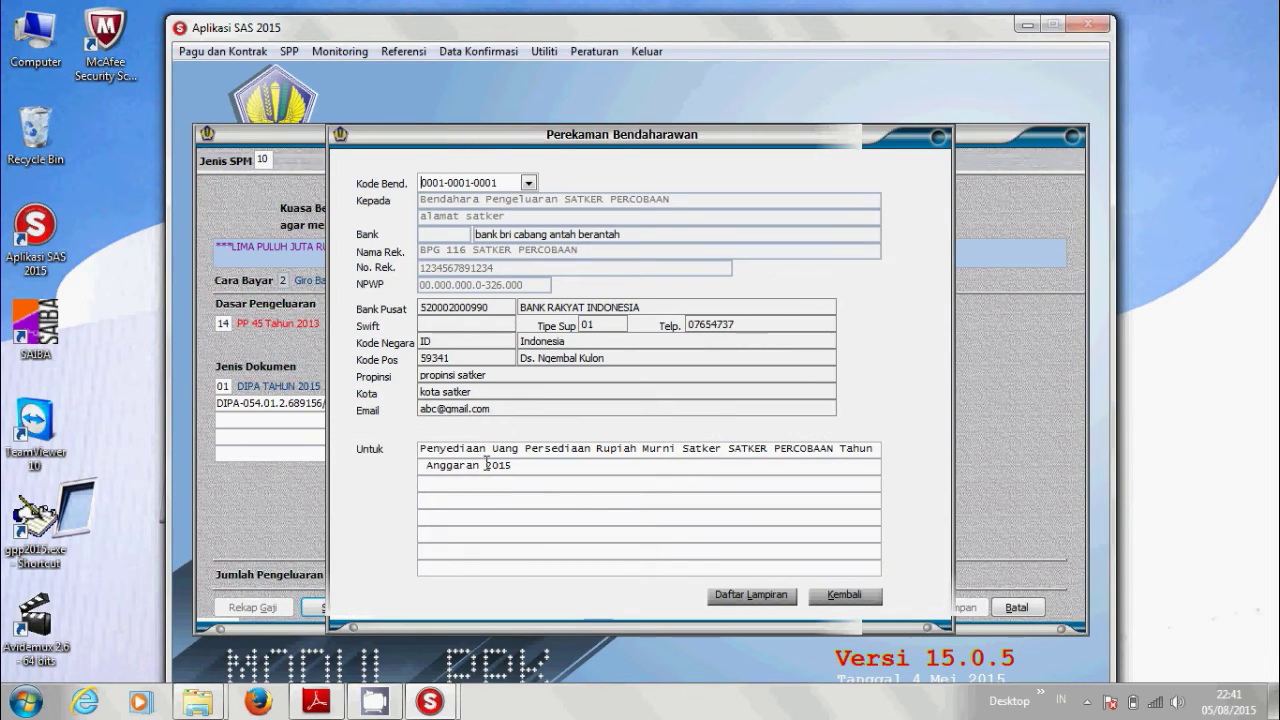
{"action": "left_click_drag", "start_coordinate": [479, 466], "coordinate": [400, 455]}
{"action": "key", "text": "Delete"}
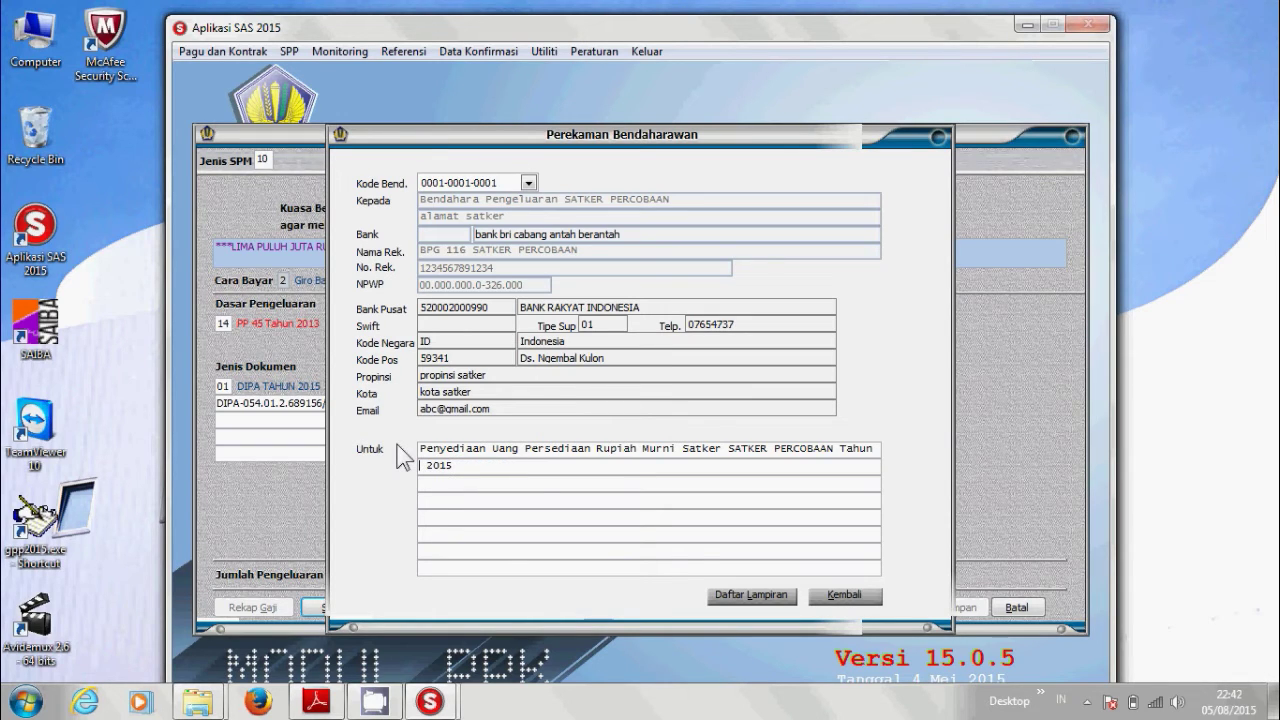
{"action": "left_click", "coordinate": [854, 599]}
{"action": "left_click", "coordinate": [521, 607]}
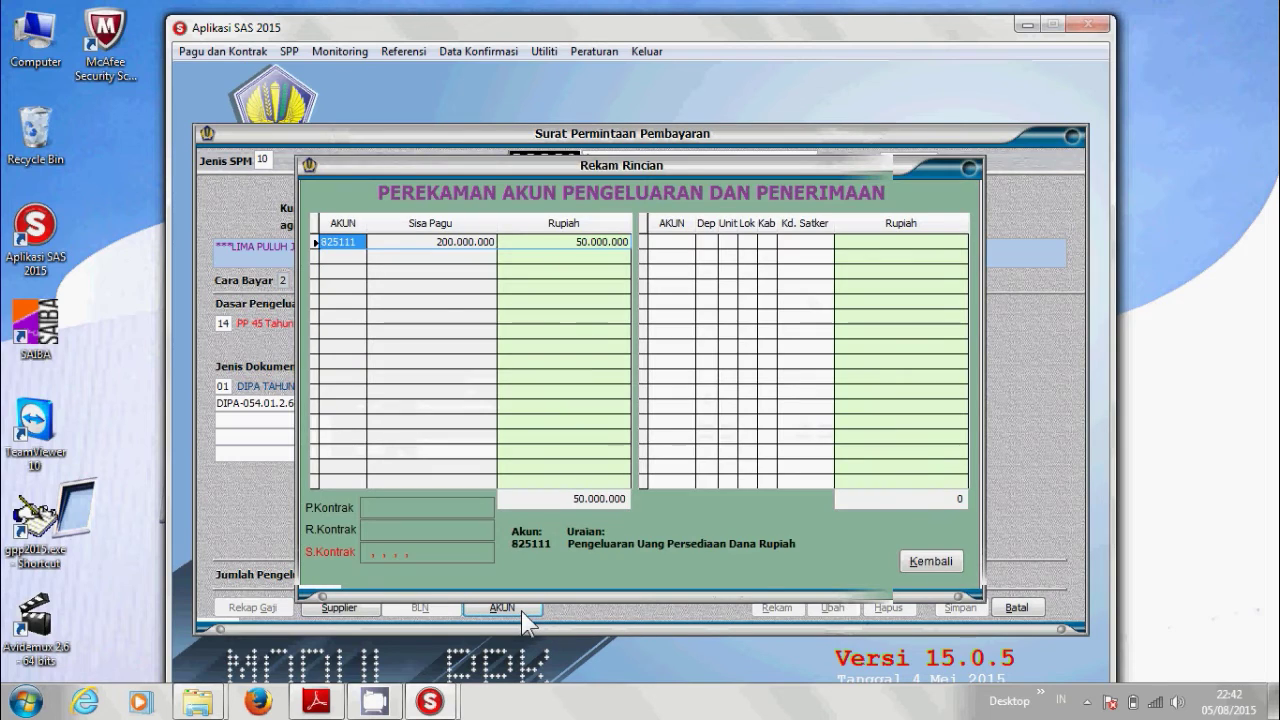
{"action": "left_click", "coordinate": [938, 562]}
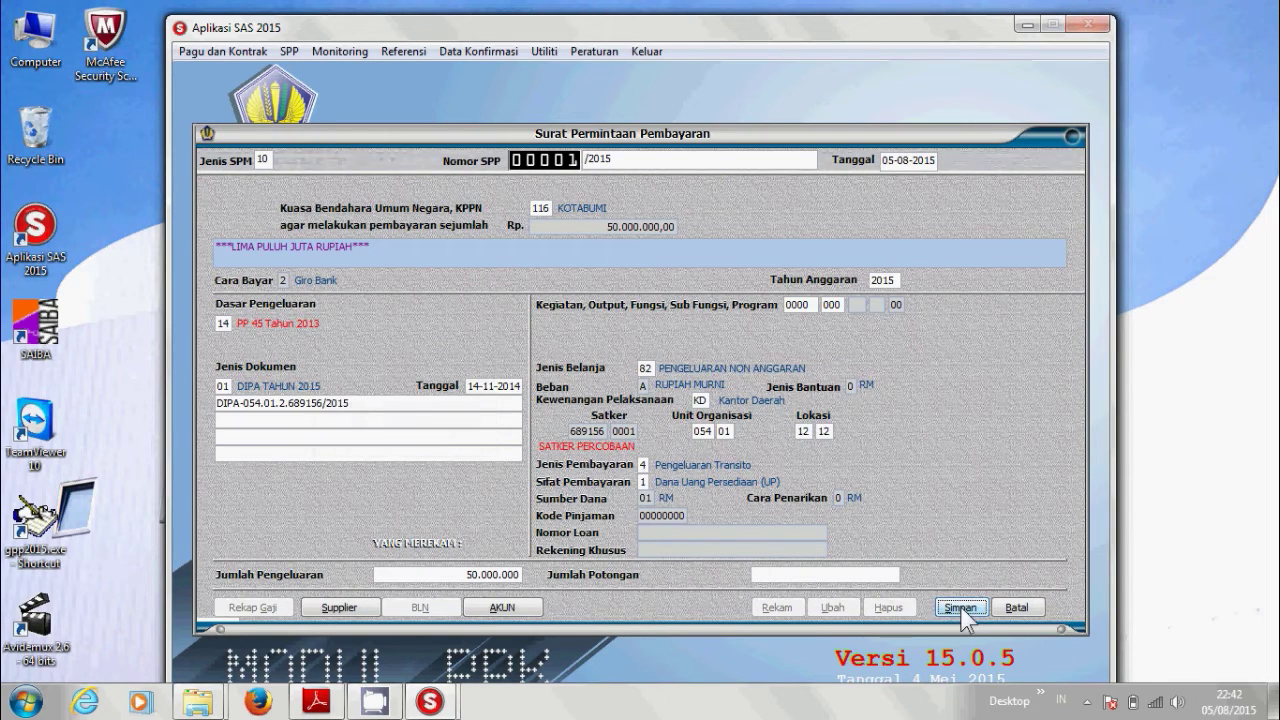
{"action": "left_click", "coordinate": [961, 610]}
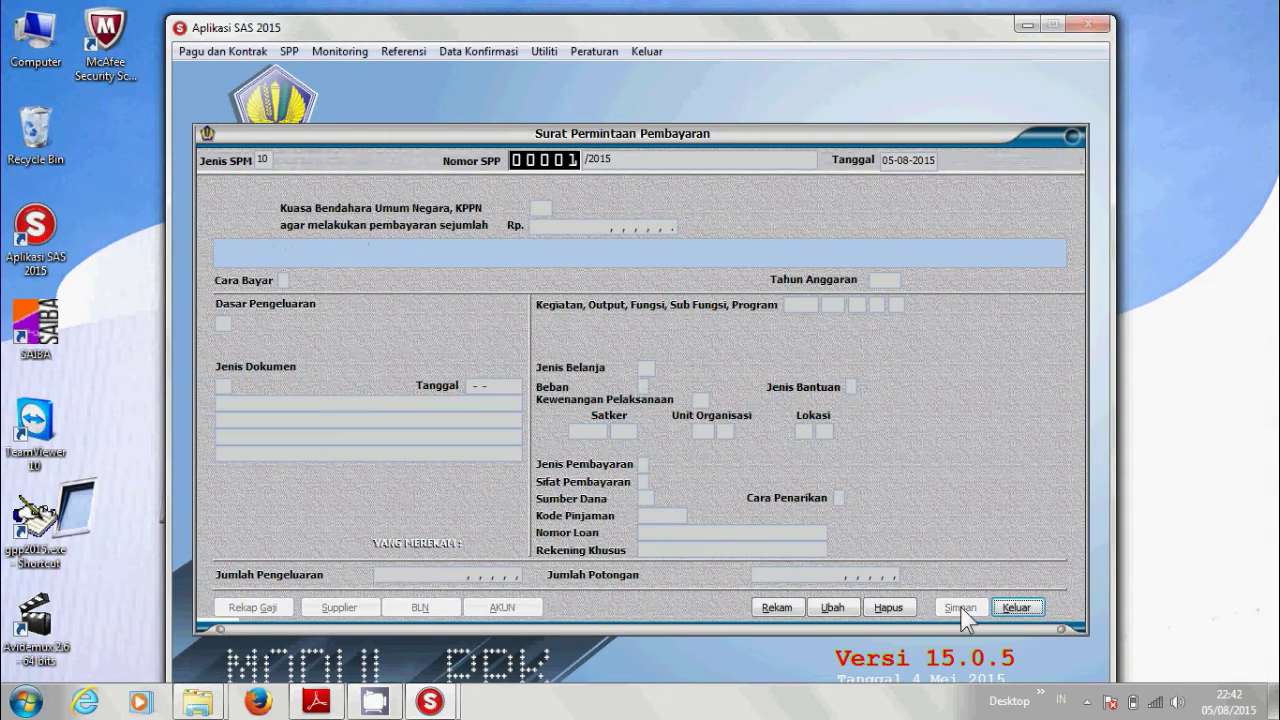
{"action": "left_click", "coordinate": [1016, 608]}
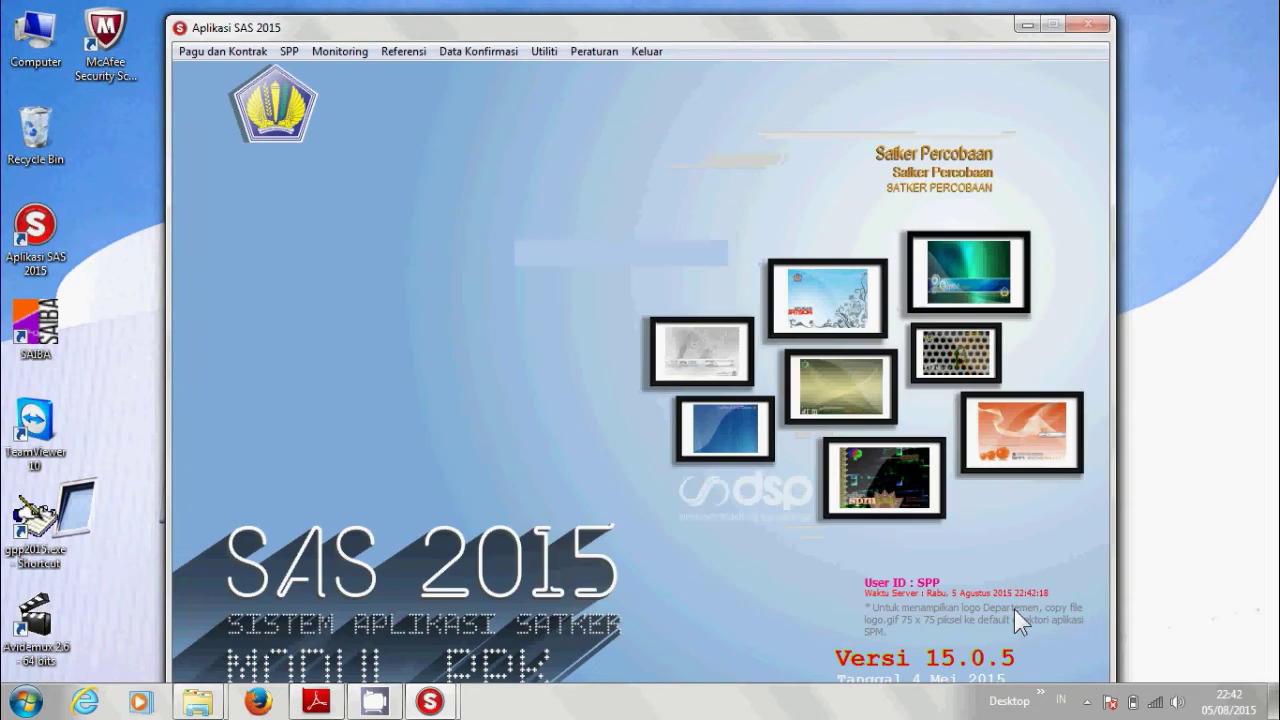
Print the SPP 00001/2015 report from its preview and close the Cetak SPP list.
{"action": "left_click", "coordinate": [288, 54]}
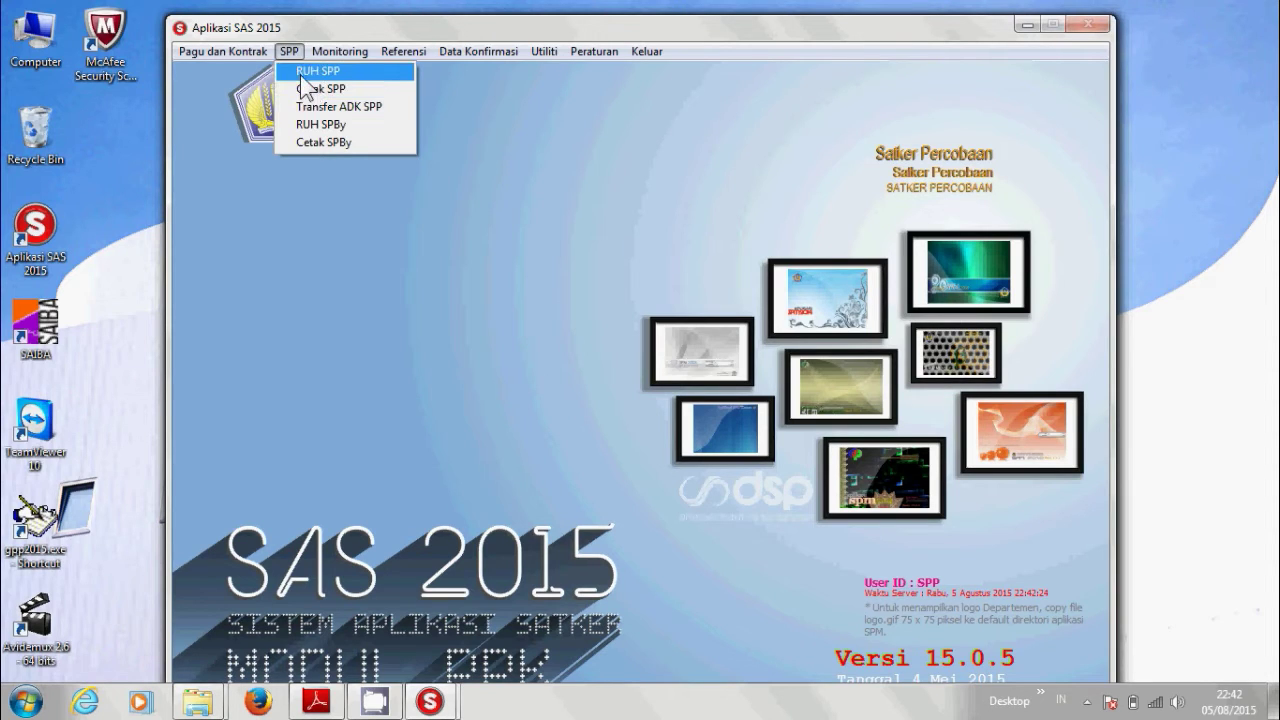
{"action": "left_click", "coordinate": [310, 92]}
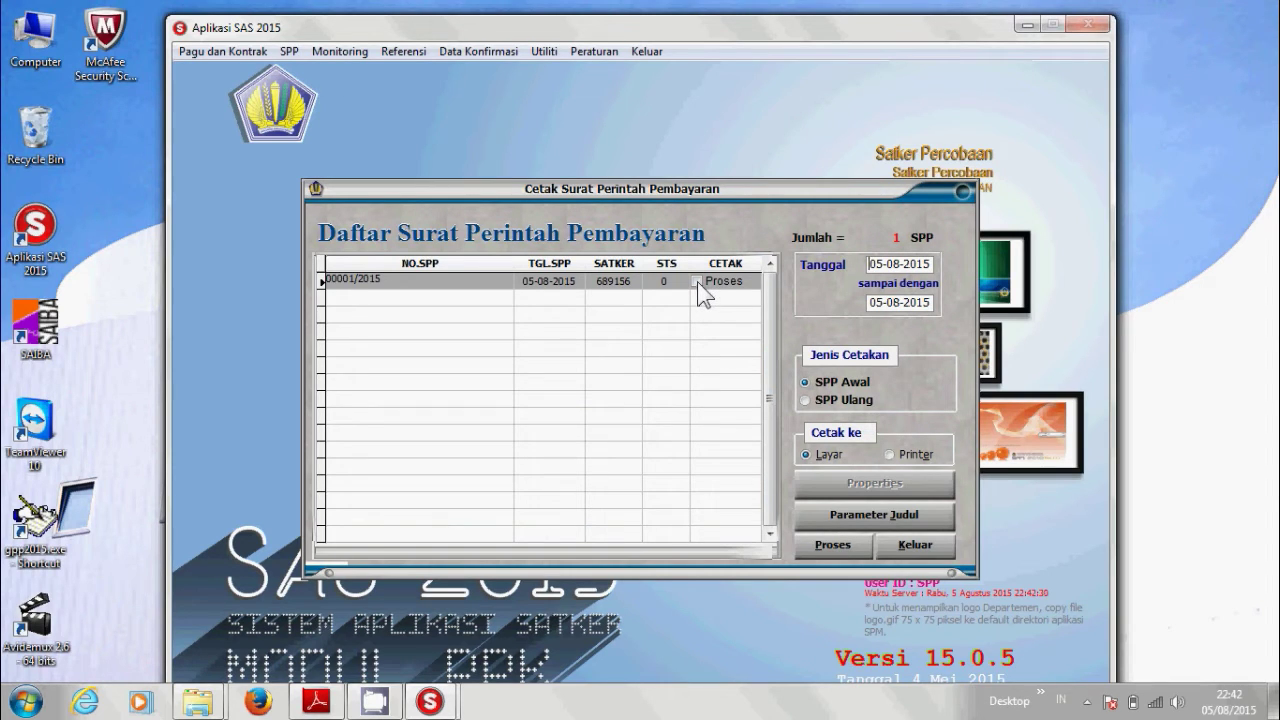
{"action": "left_click", "coordinate": [697, 281]}
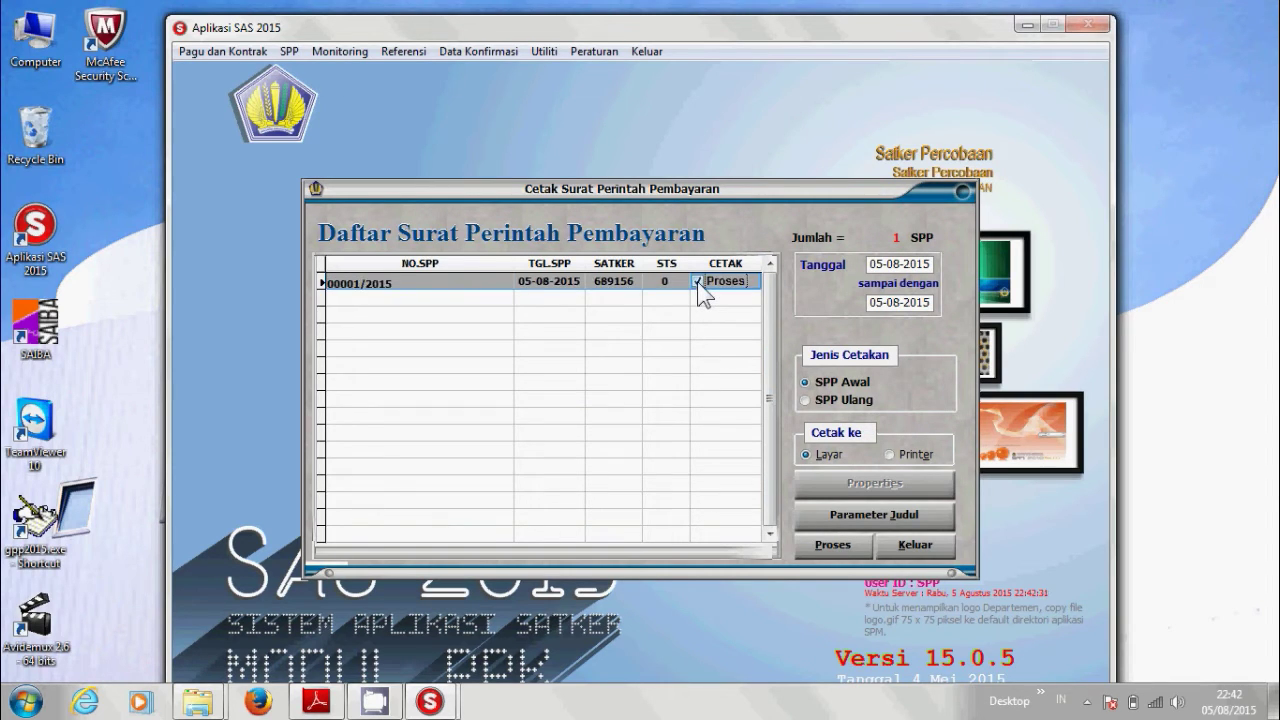
{"action": "left_click", "coordinate": [829, 549]}
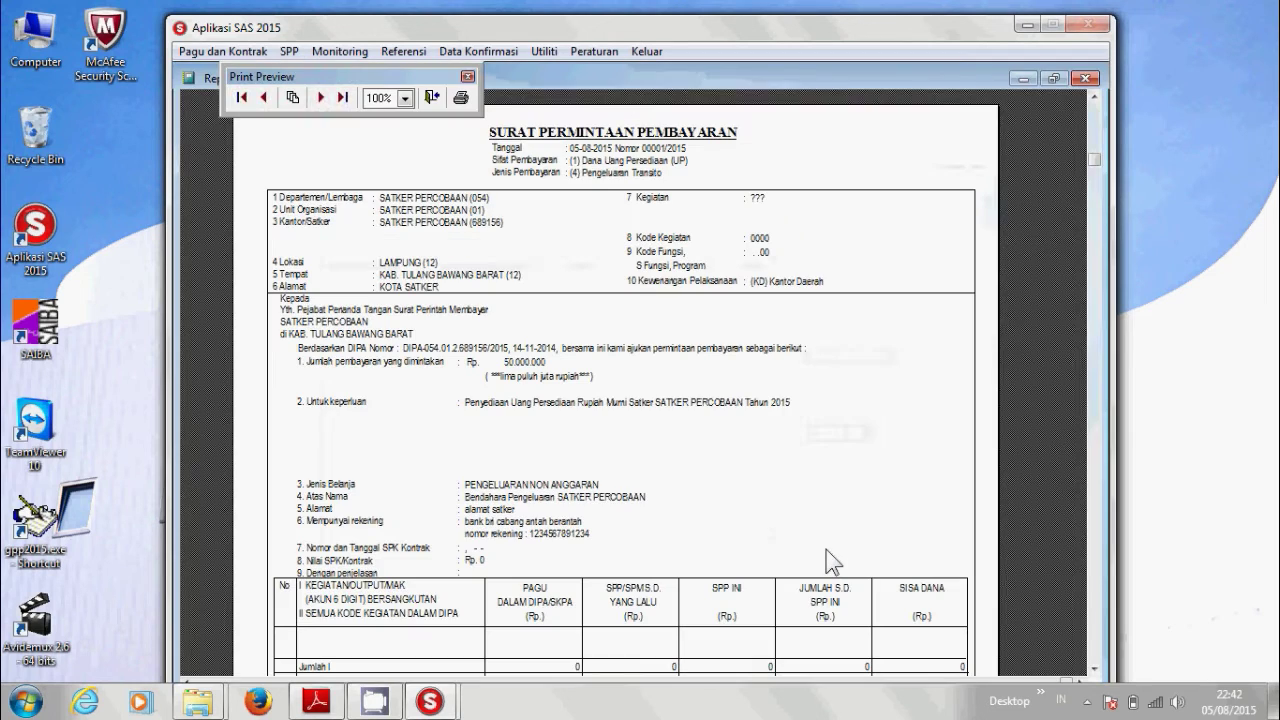
{"action": "left_click", "coordinate": [461, 97]}
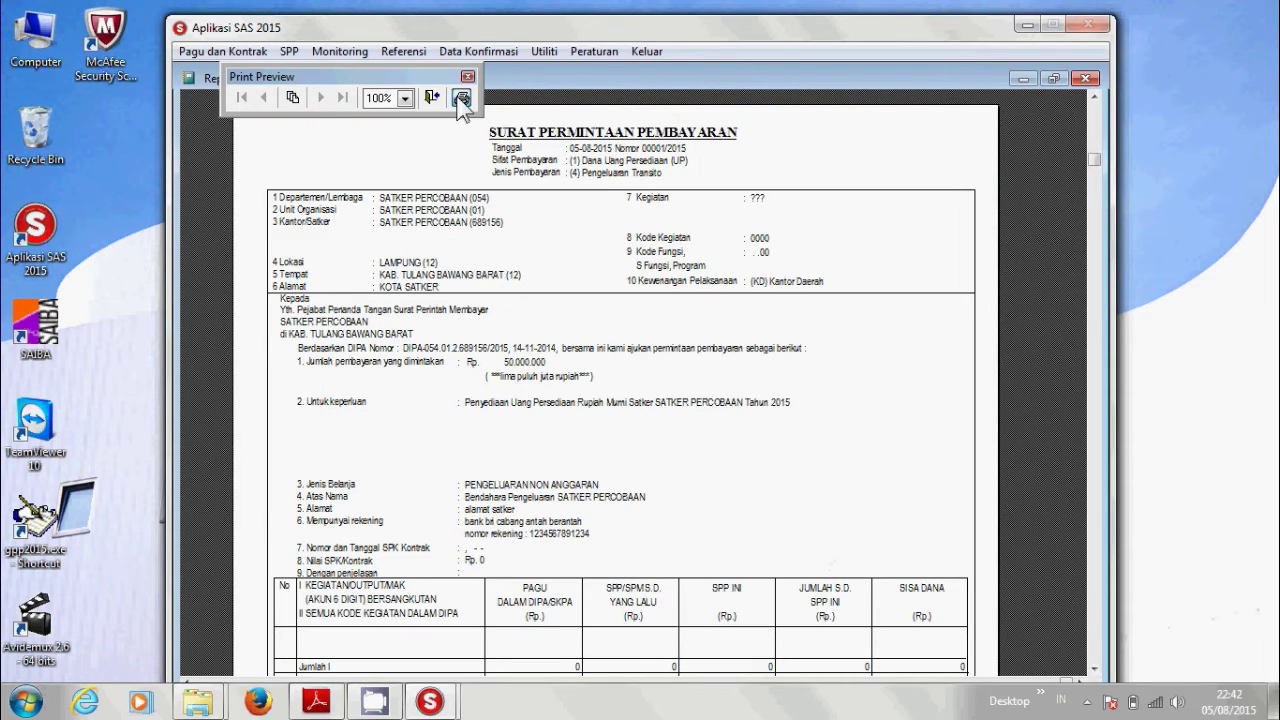
{"action": "left_click", "coordinate": [427, 450]}
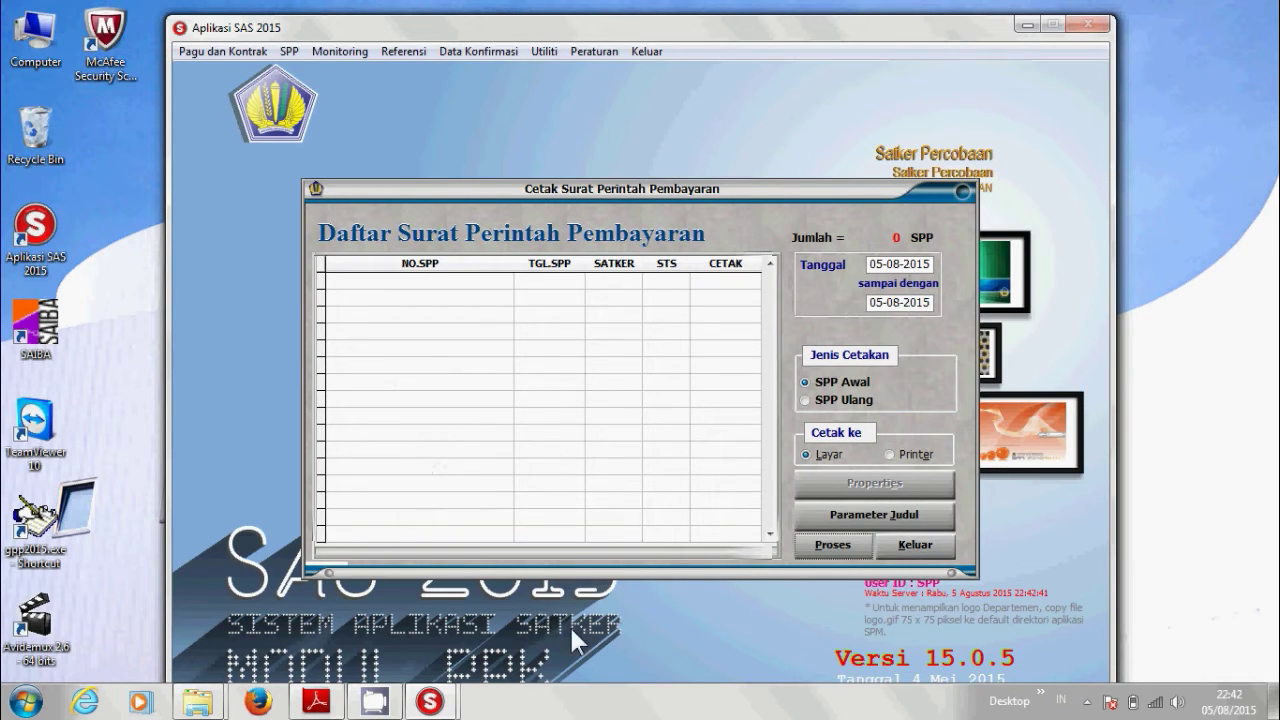
{"action": "left_click", "coordinate": [914, 553]}
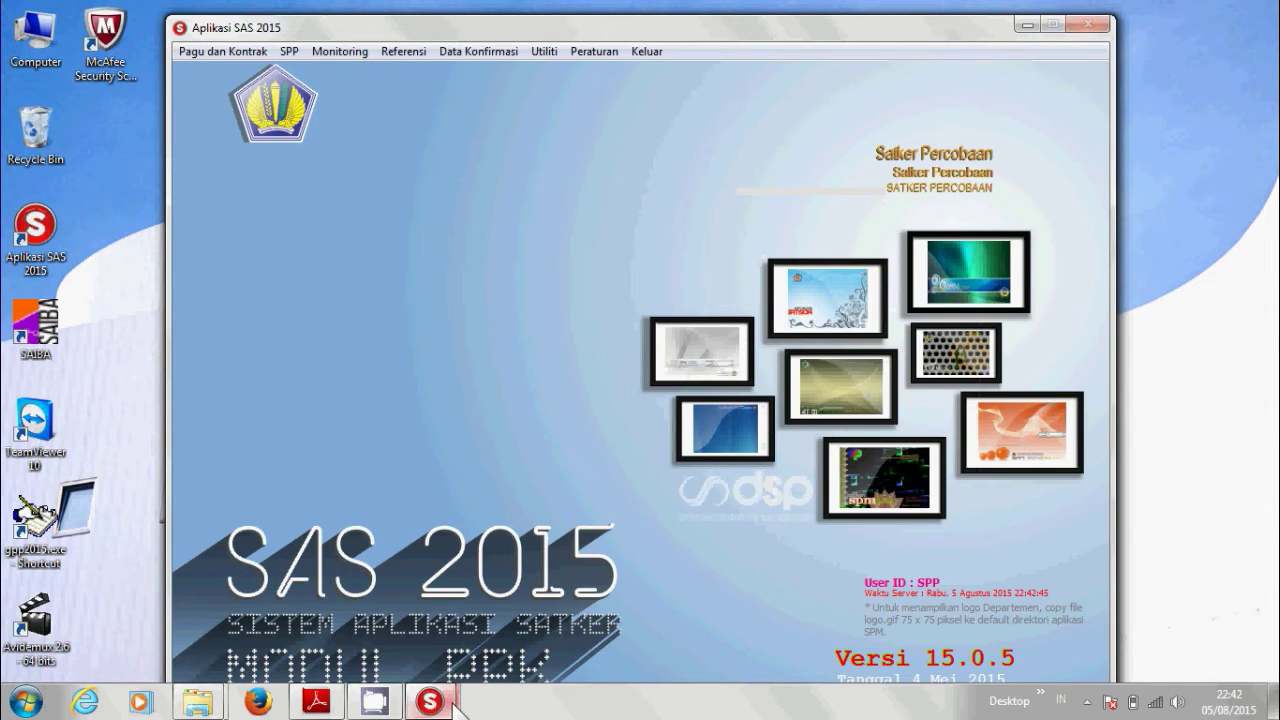
In the PPSPM window, record SPM 00001 Dana UP via Catat_SPM, save it, and close the form.
{"action": "mouse_move", "coordinate": [432, 700]}
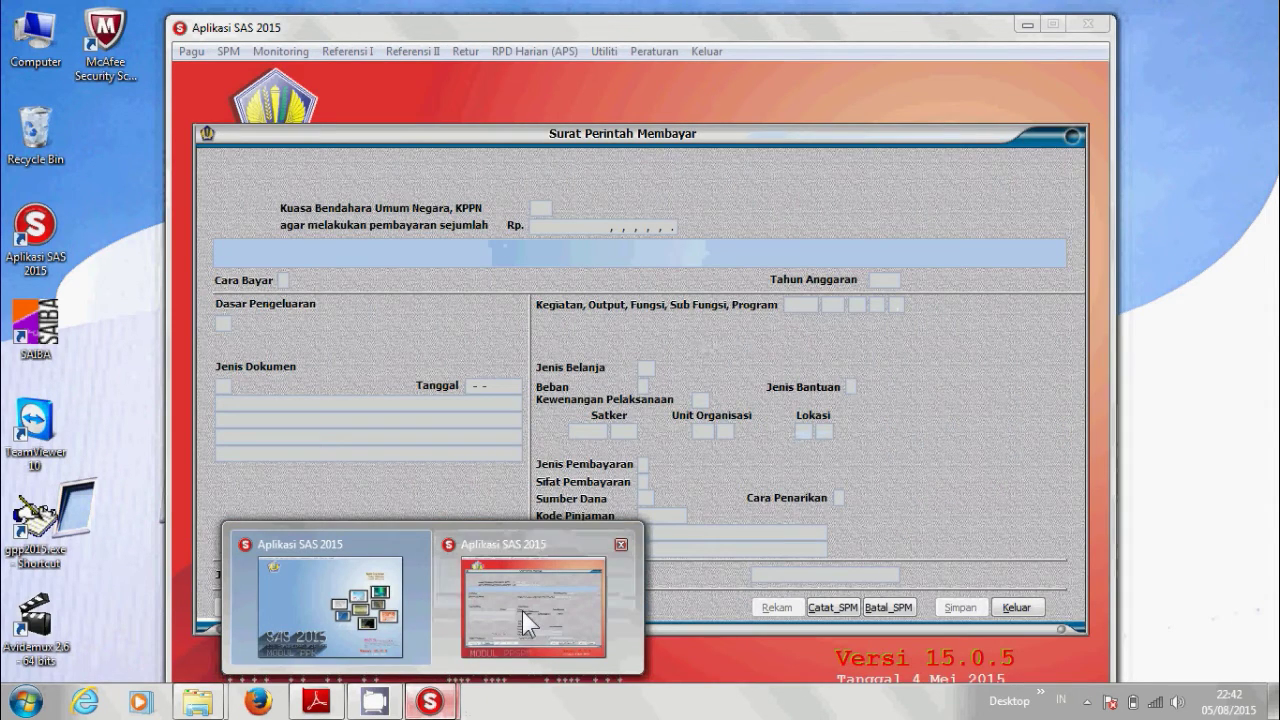
{"action": "left_click", "coordinate": [522, 611]}
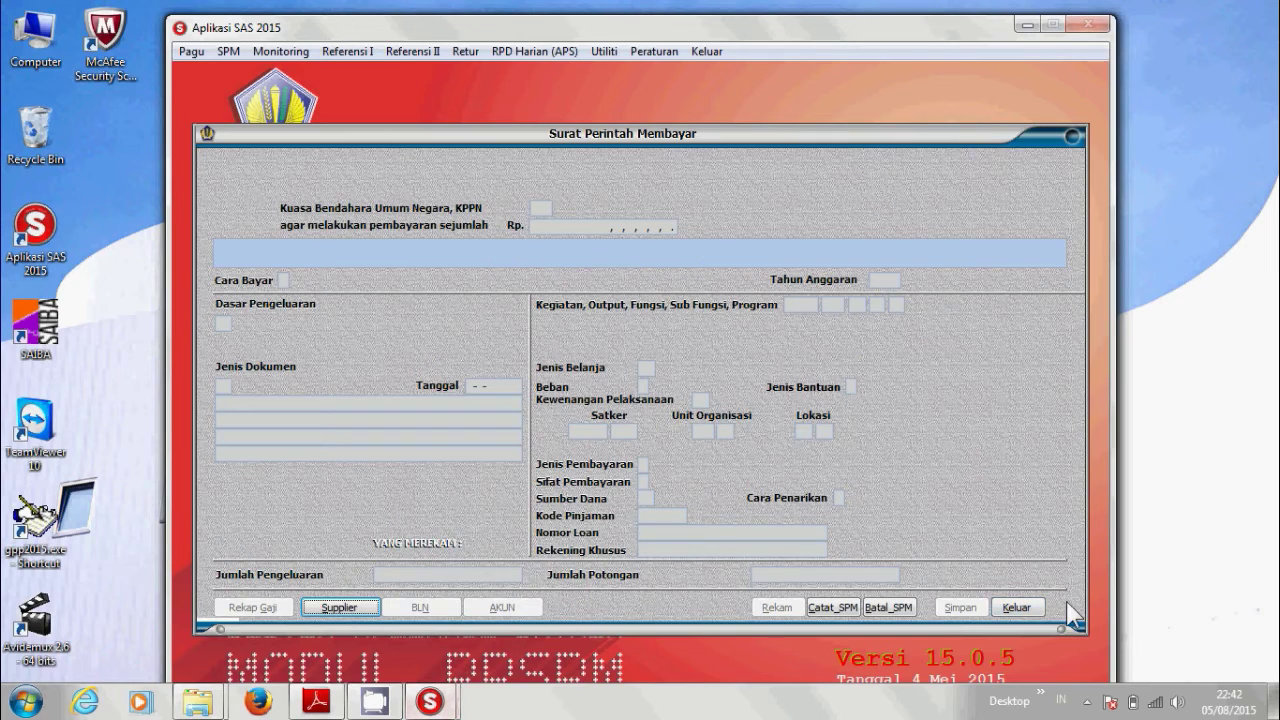
{"action": "left_click", "coordinate": [1016, 607]}
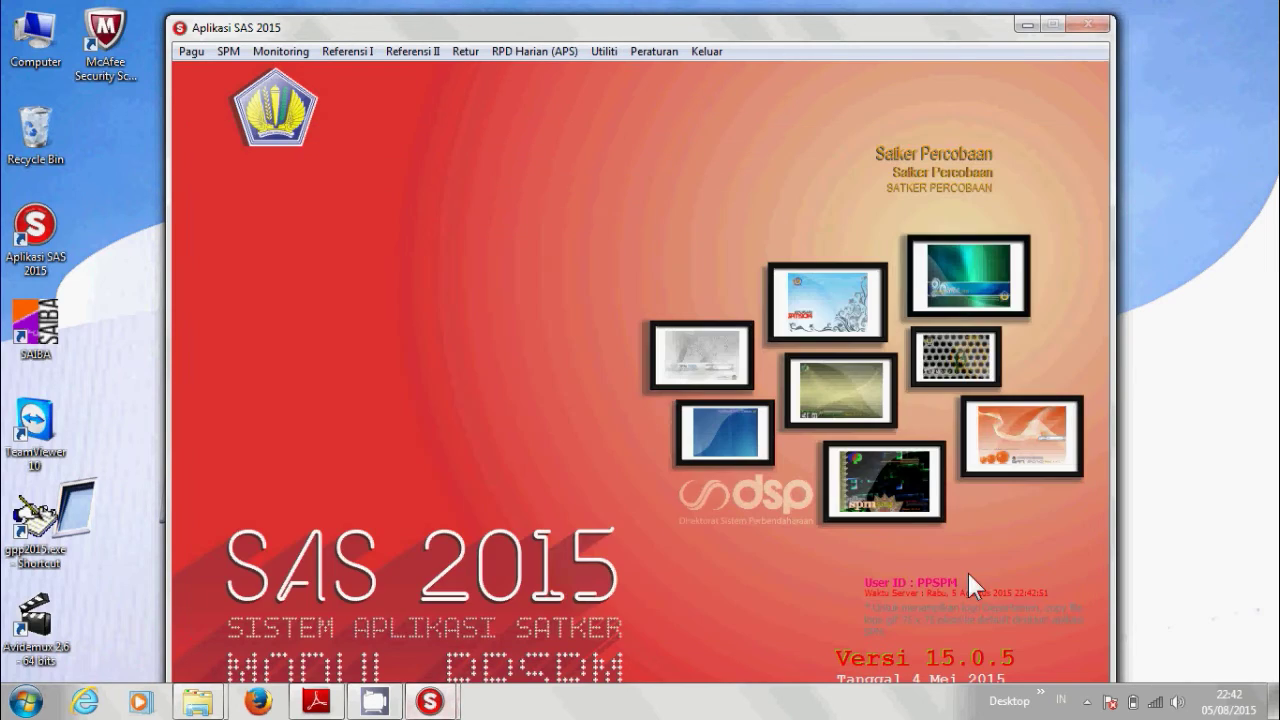
{"action": "left_click", "coordinate": [230, 52]}
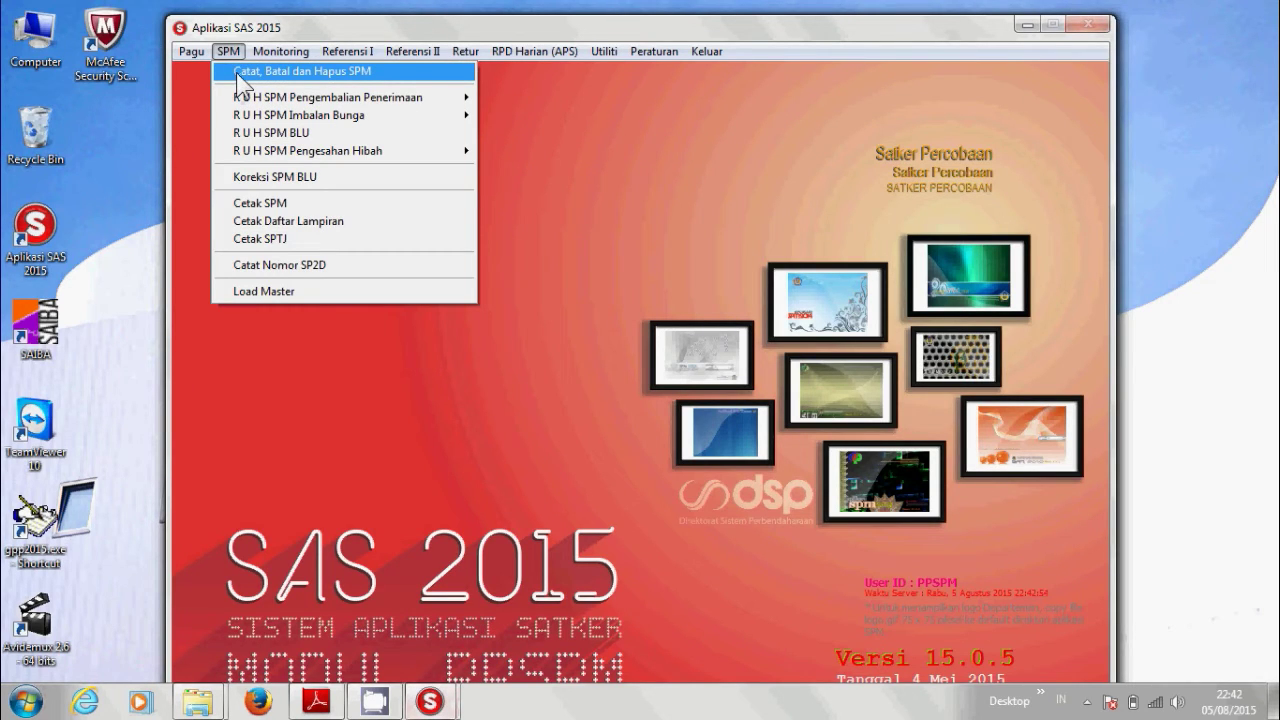
{"action": "left_click", "coordinate": [237, 74]}
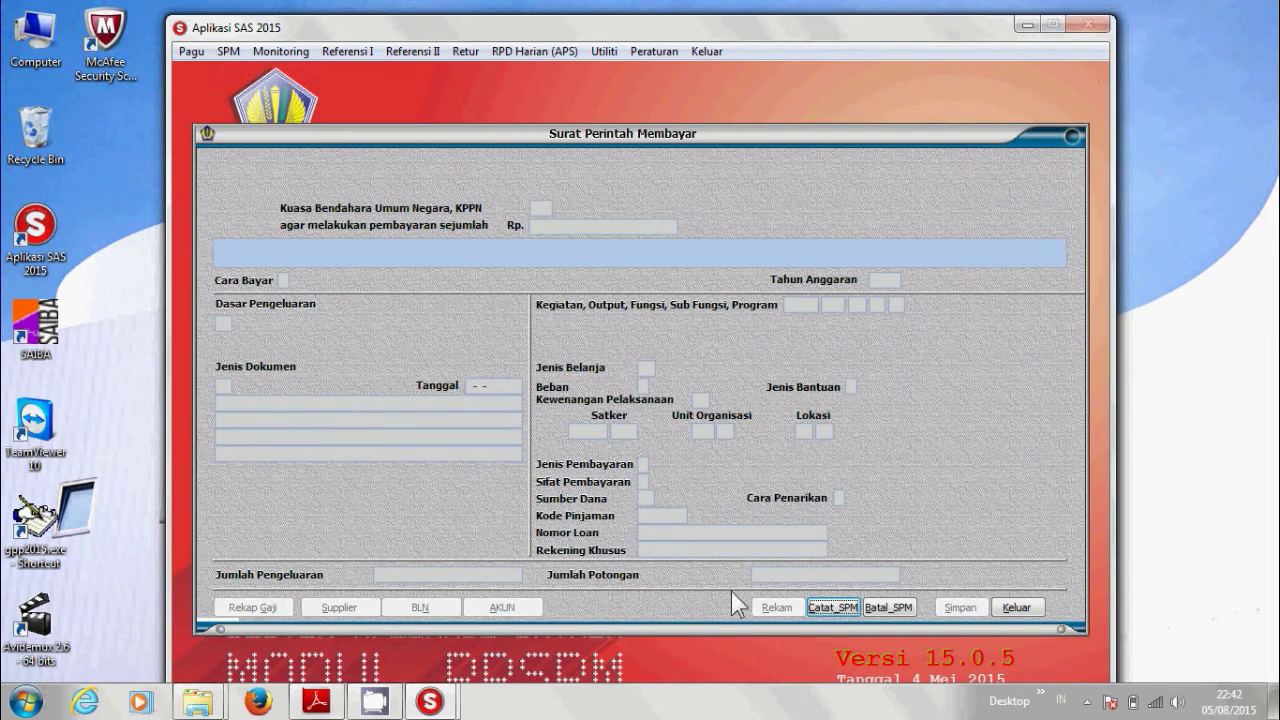
{"action": "left_click", "coordinate": [830, 610]}
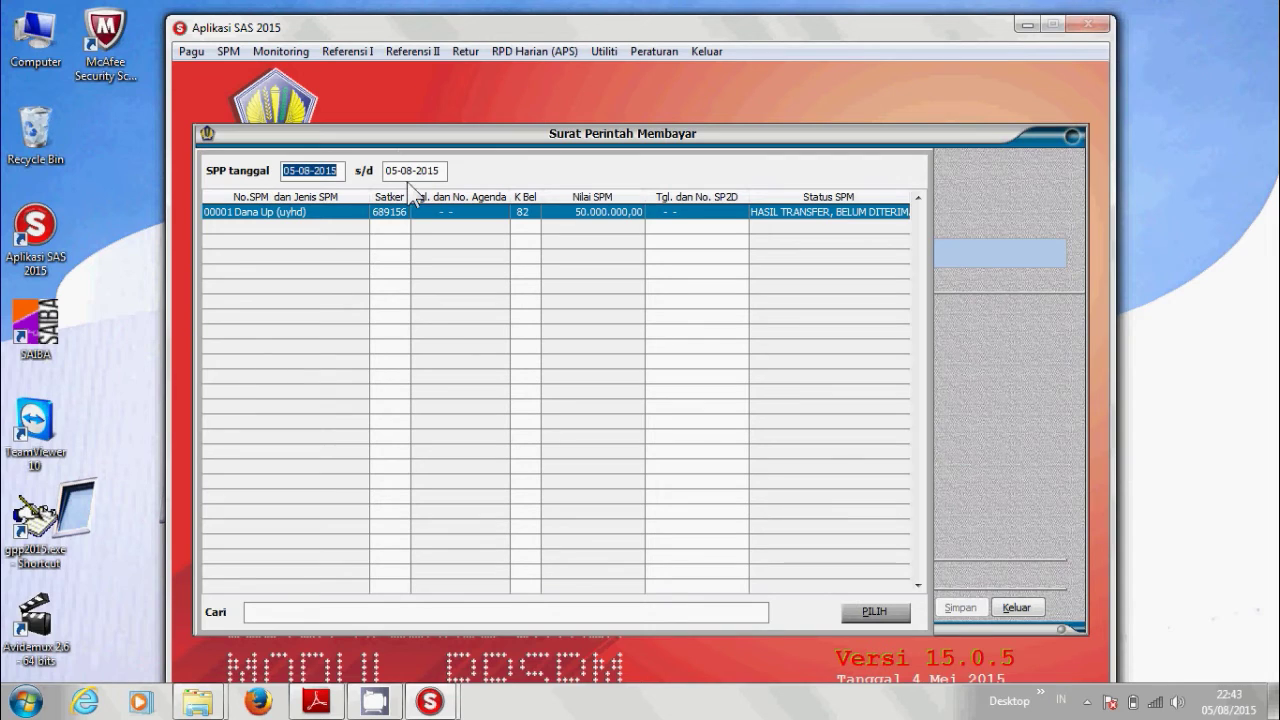
{"action": "left_click", "coordinate": [216, 215]}
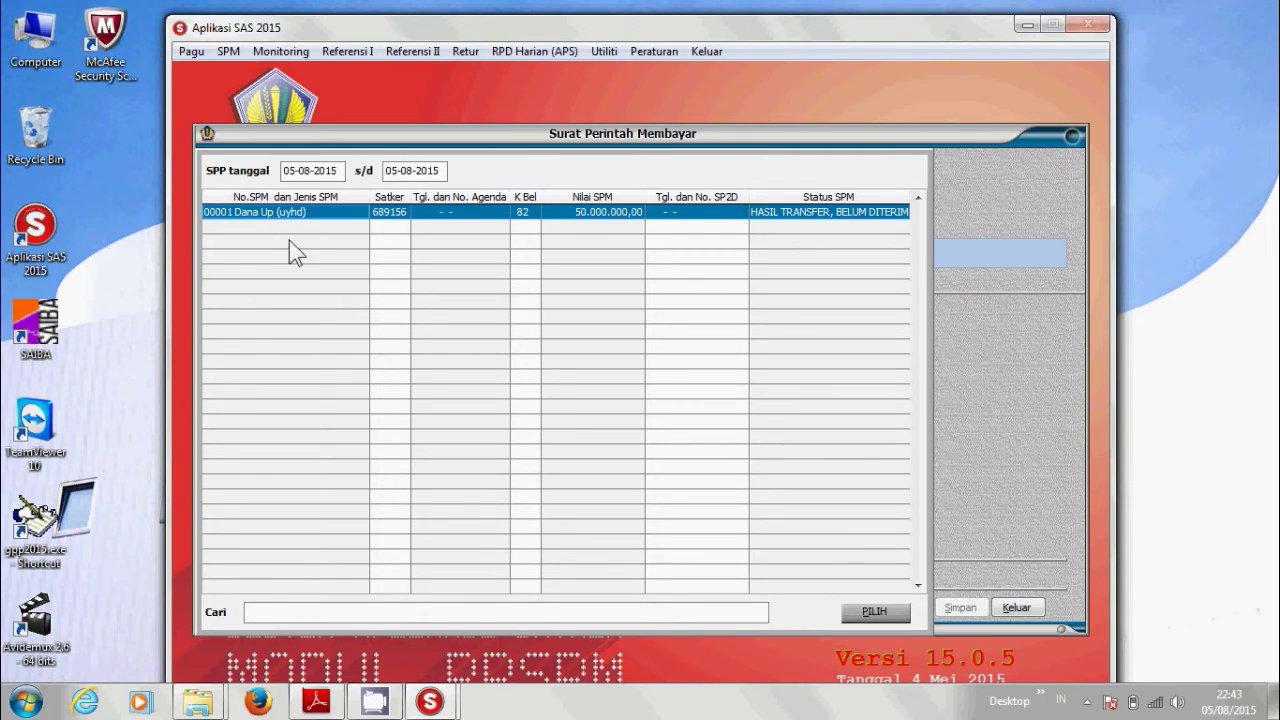
{"action": "left_click", "coordinate": [873, 612]}
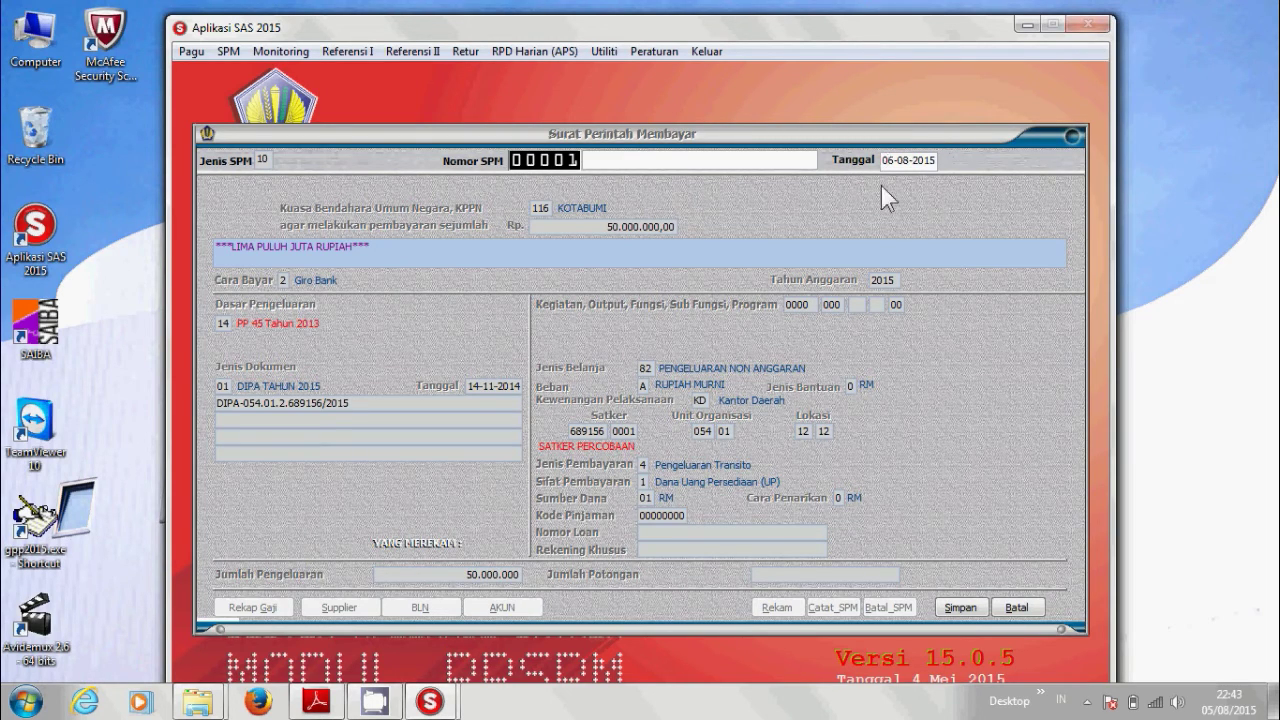
{"action": "left_click", "coordinate": [949, 611]}
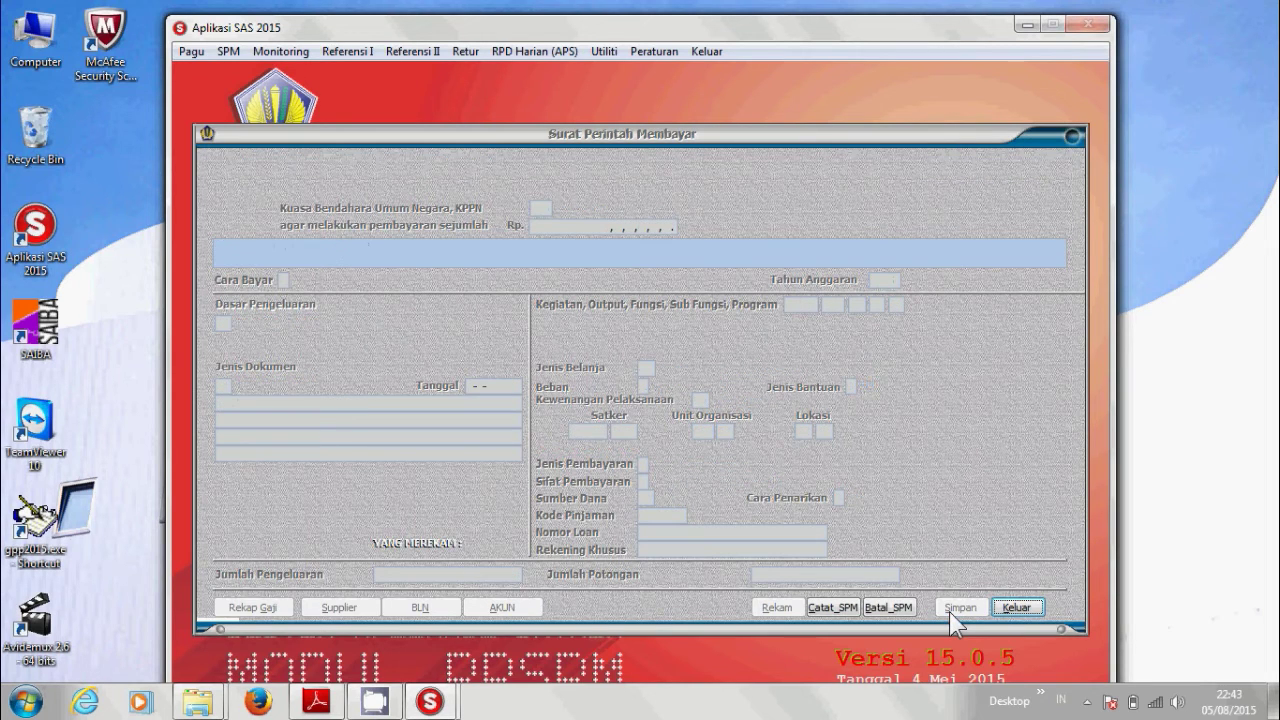
{"action": "left_click", "coordinate": [1016, 607]}
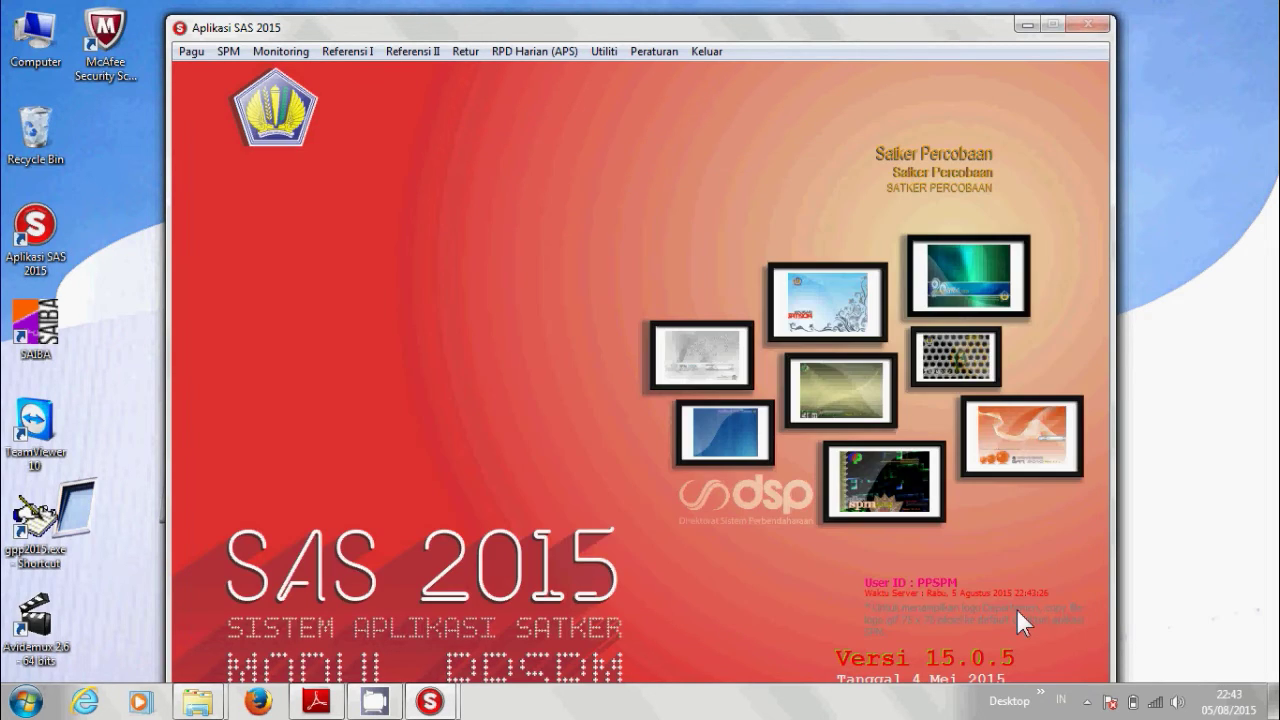
Print SPM 00001 for the 06-08-2015 date range from its preview, then close Cetak SPM.
{"action": "left_click", "coordinate": [229, 51]}
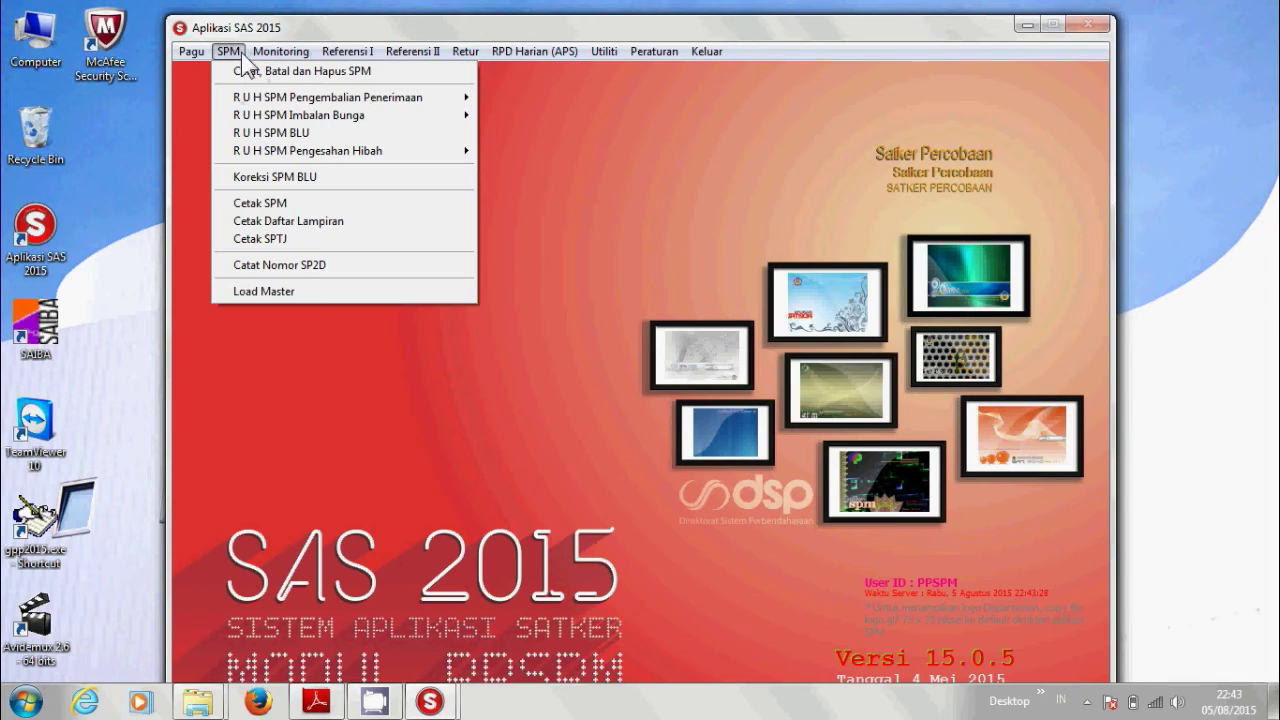
{"action": "left_click", "coordinate": [279, 203]}
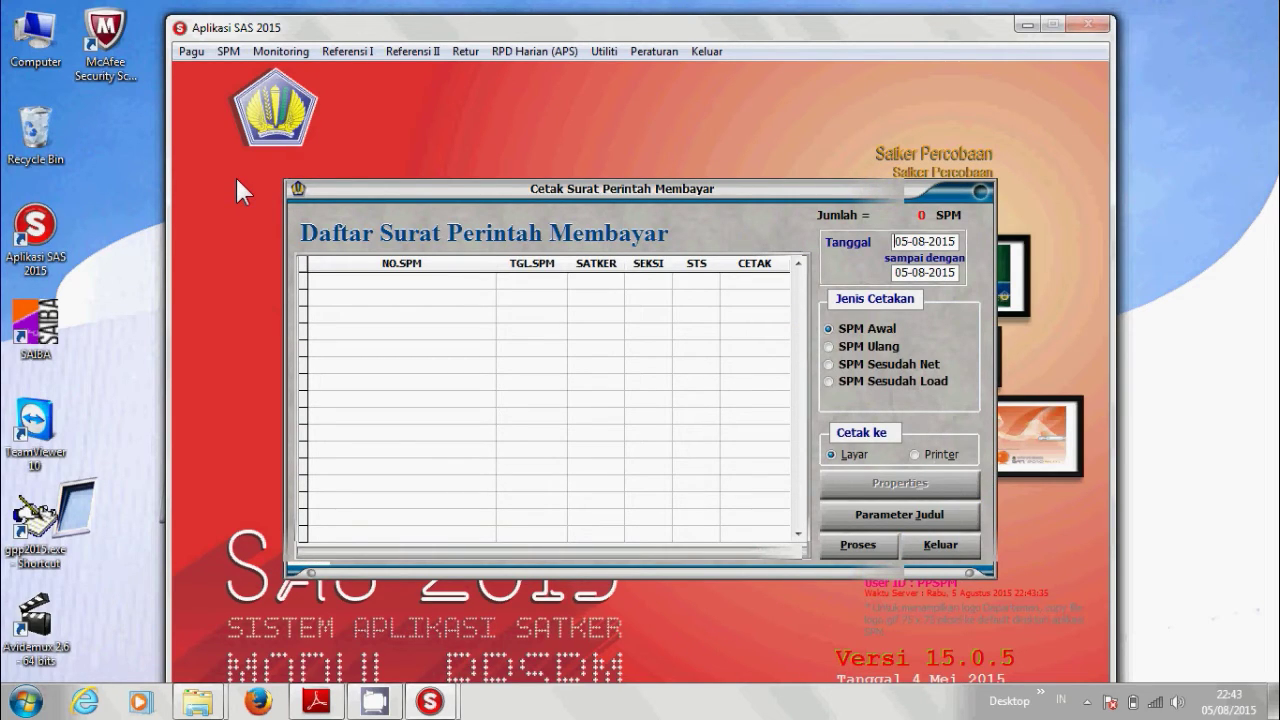
{"action": "type", "text": "0608"}
{"action": "key", "text": "Tab"}
{"action": "type", "text": "06-08"}
{"action": "key", "text": "Tab"}
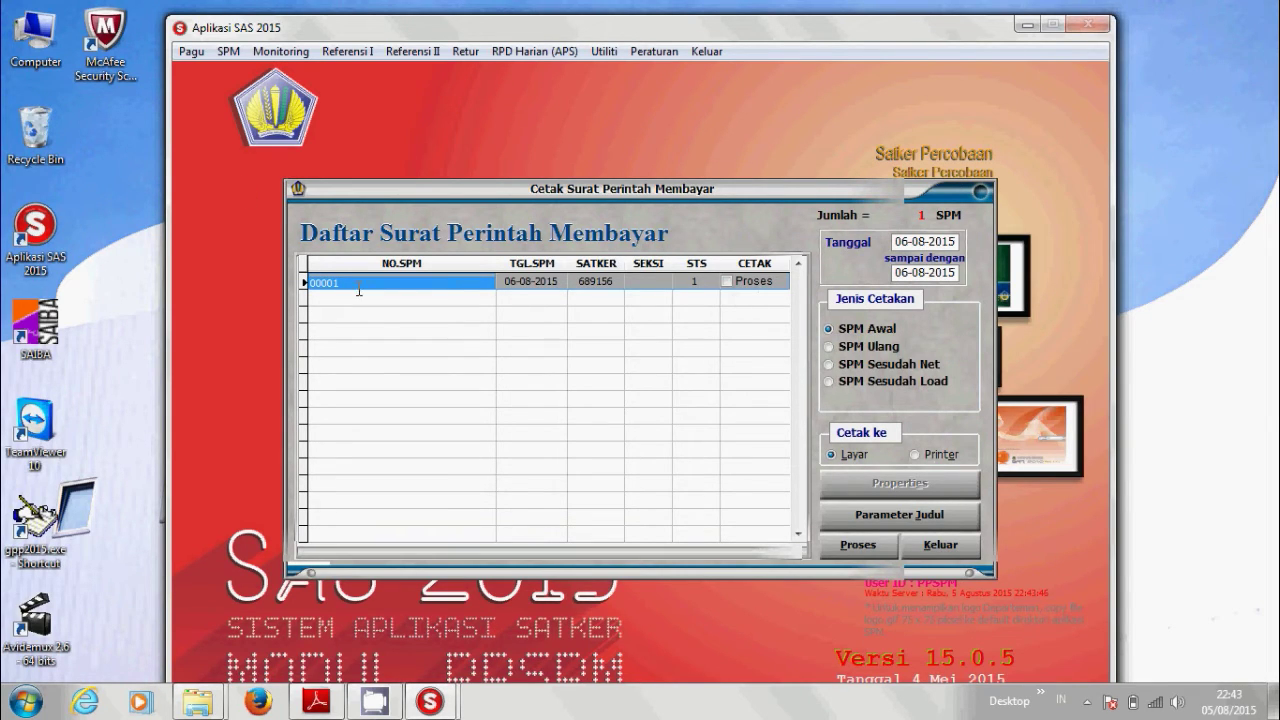
{"action": "left_click", "coordinate": [726, 282]}
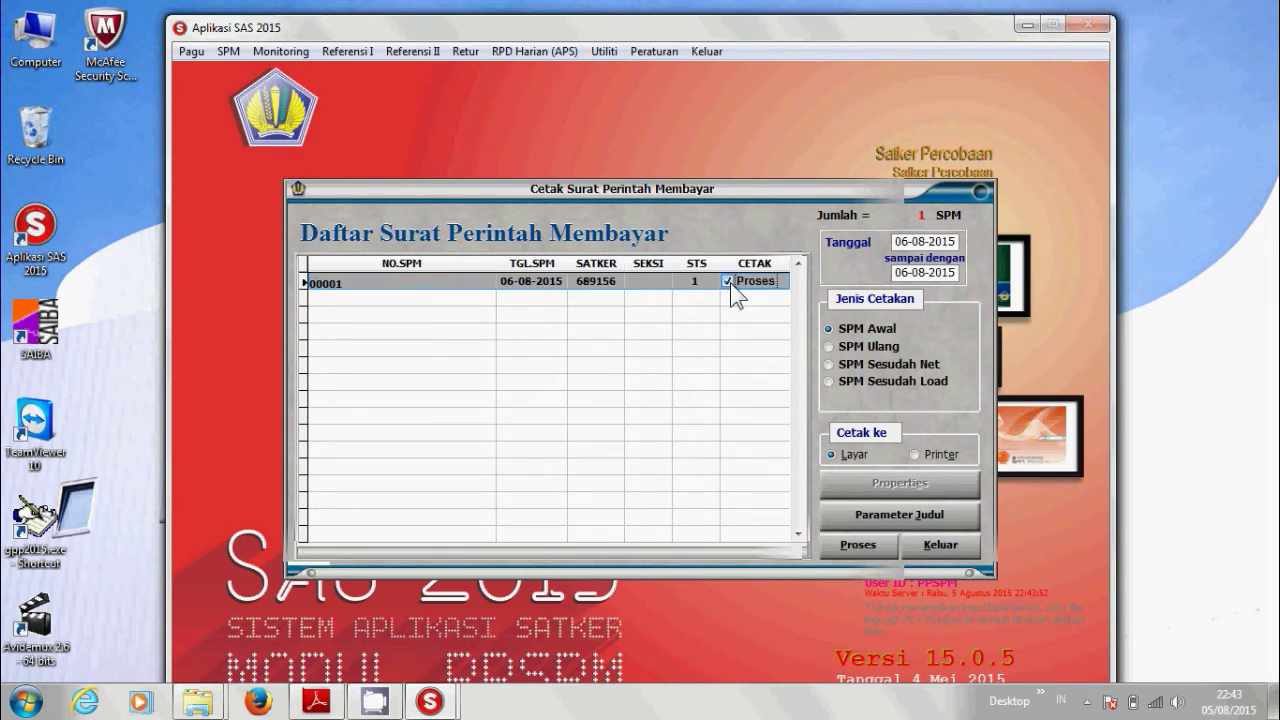
{"action": "left_click", "coordinate": [862, 544]}
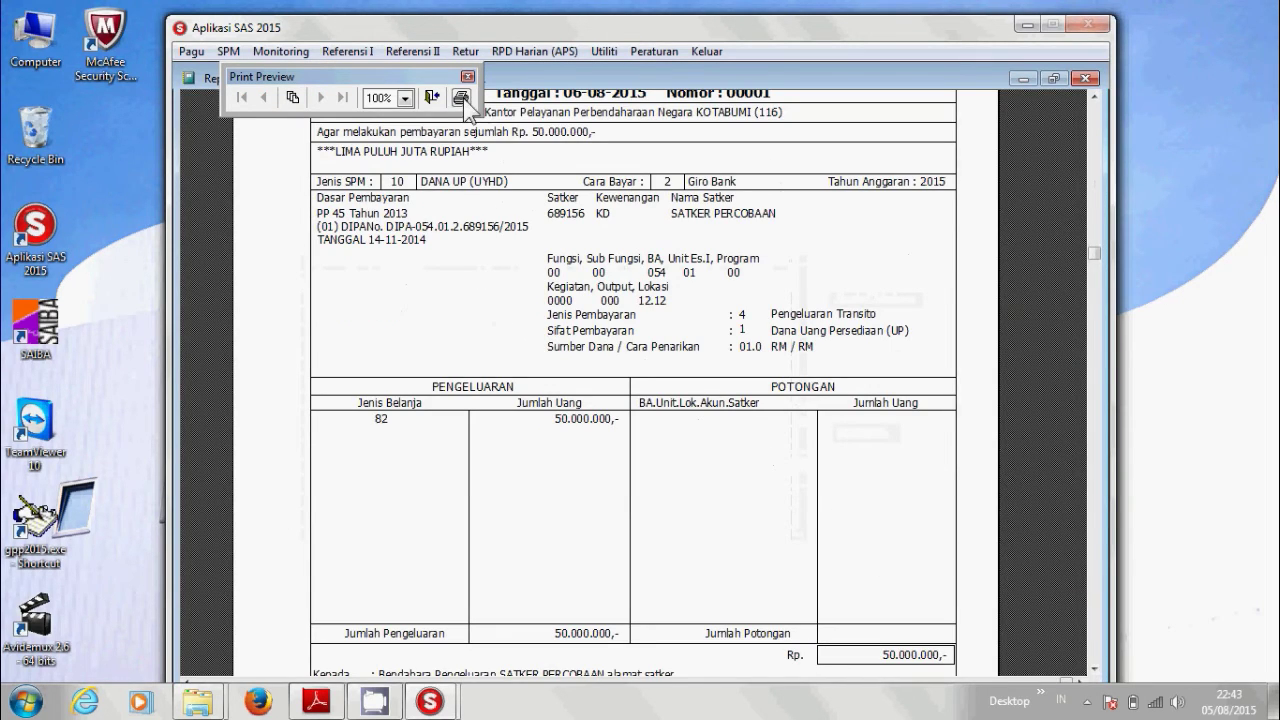
{"action": "left_click", "coordinate": [462, 97]}
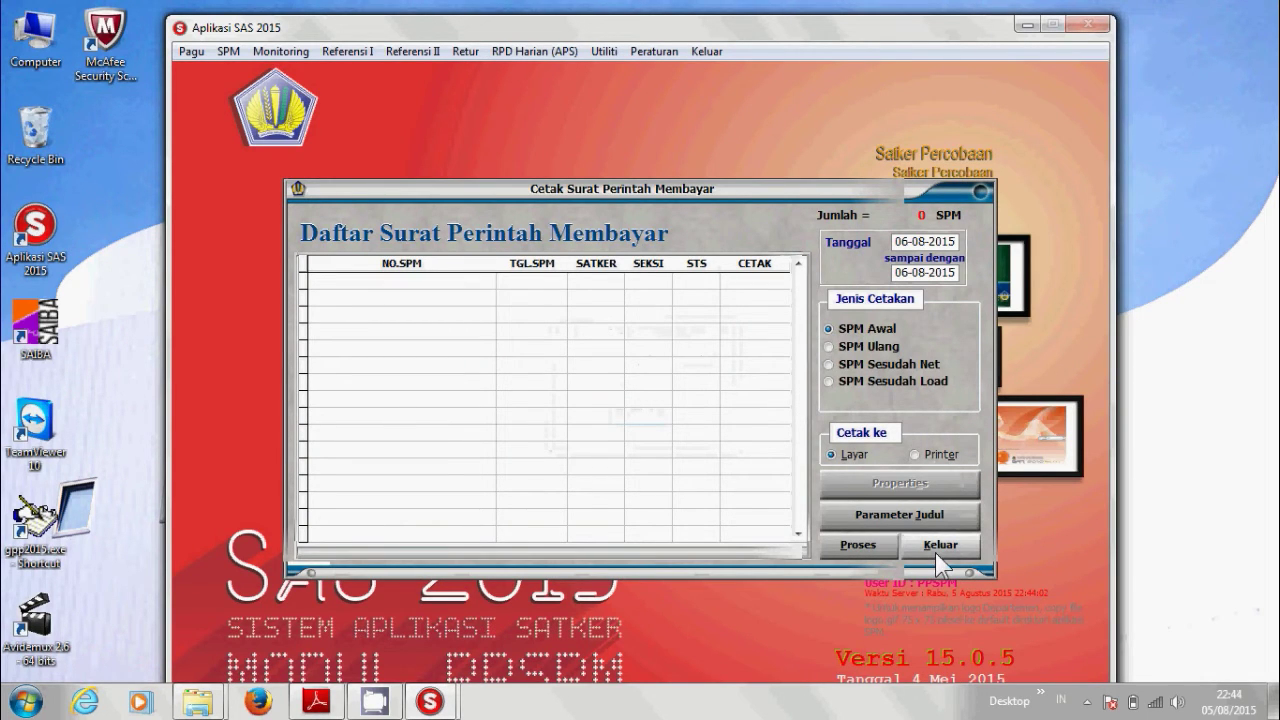
{"action": "left_click", "coordinate": [935, 552]}
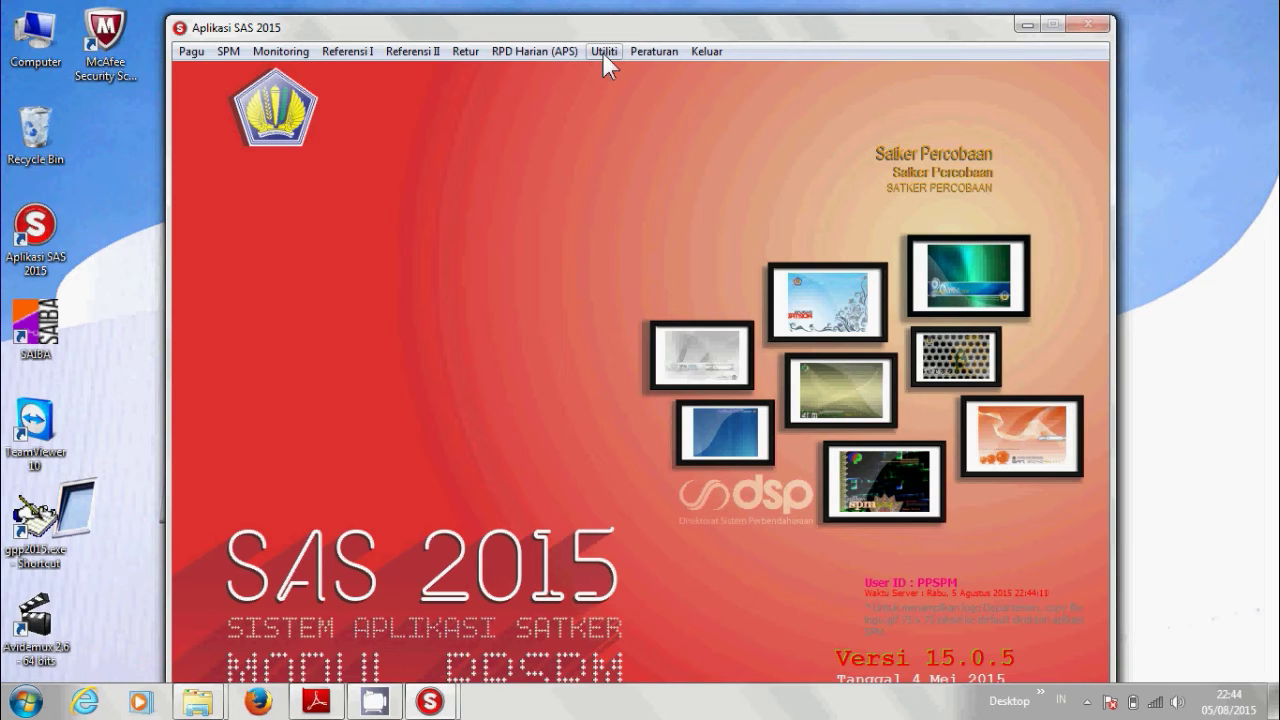
In Transfer SPM ke KPPN, choose non-GUP SPMs dated 06-08-2015 and destination folder c:\aplikasisas2015.
{"action": "left_click", "coordinate": [603, 51]}
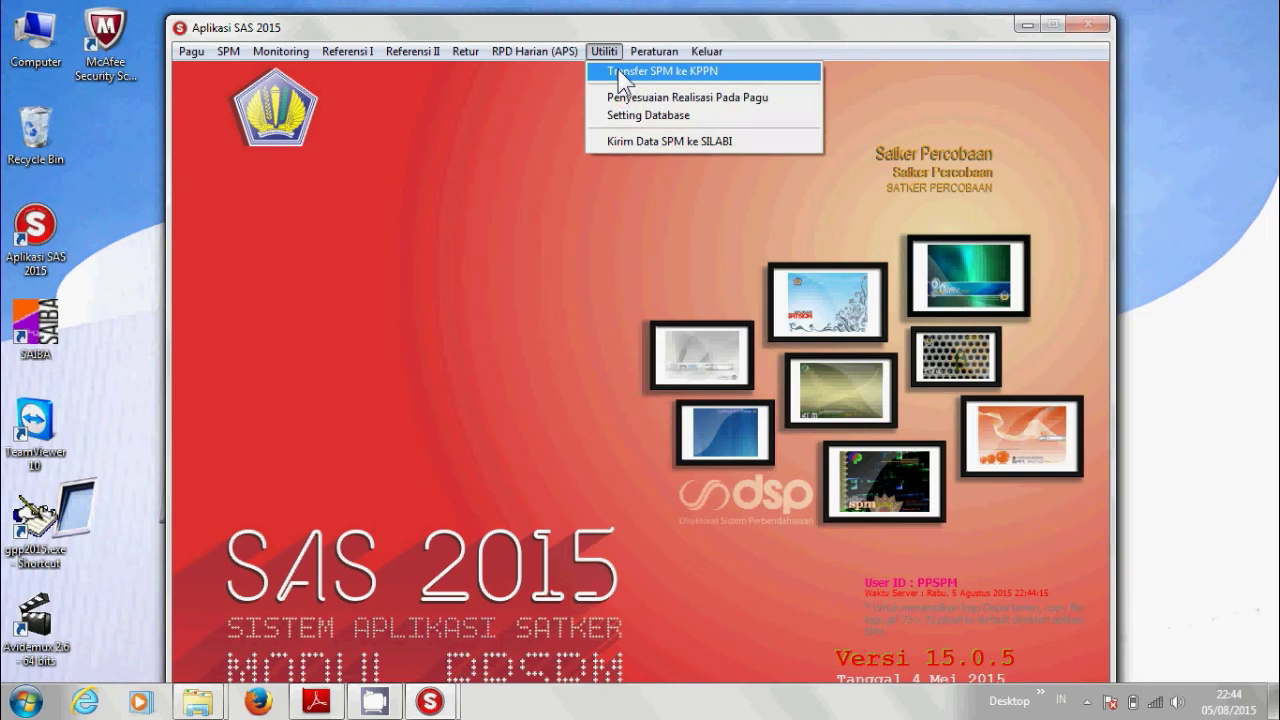
{"action": "left_click", "coordinate": [618, 71]}
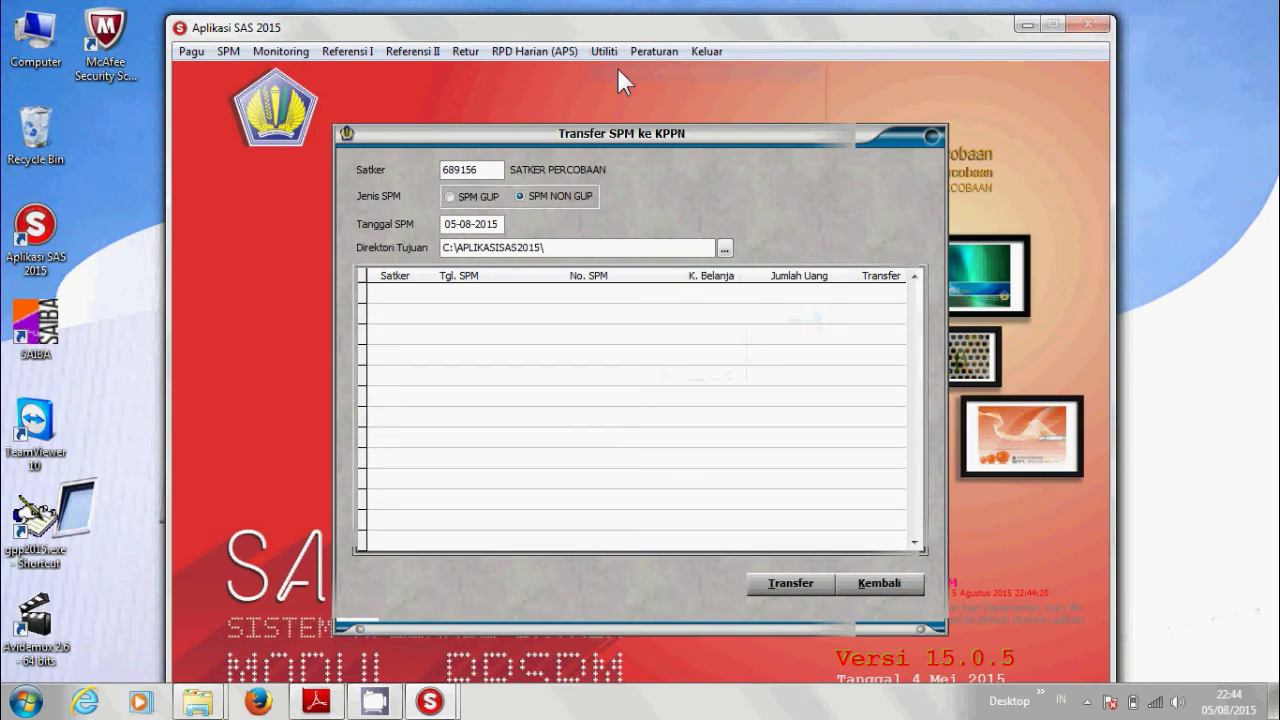
{"action": "left_click", "coordinate": [467, 174]}
{"action": "left_click", "coordinate": [540, 197]}
{"action": "left_click", "coordinate": [445, 225]}
{"action": "type", "text": "06-08"}
{"action": "key", "text": "Return"}
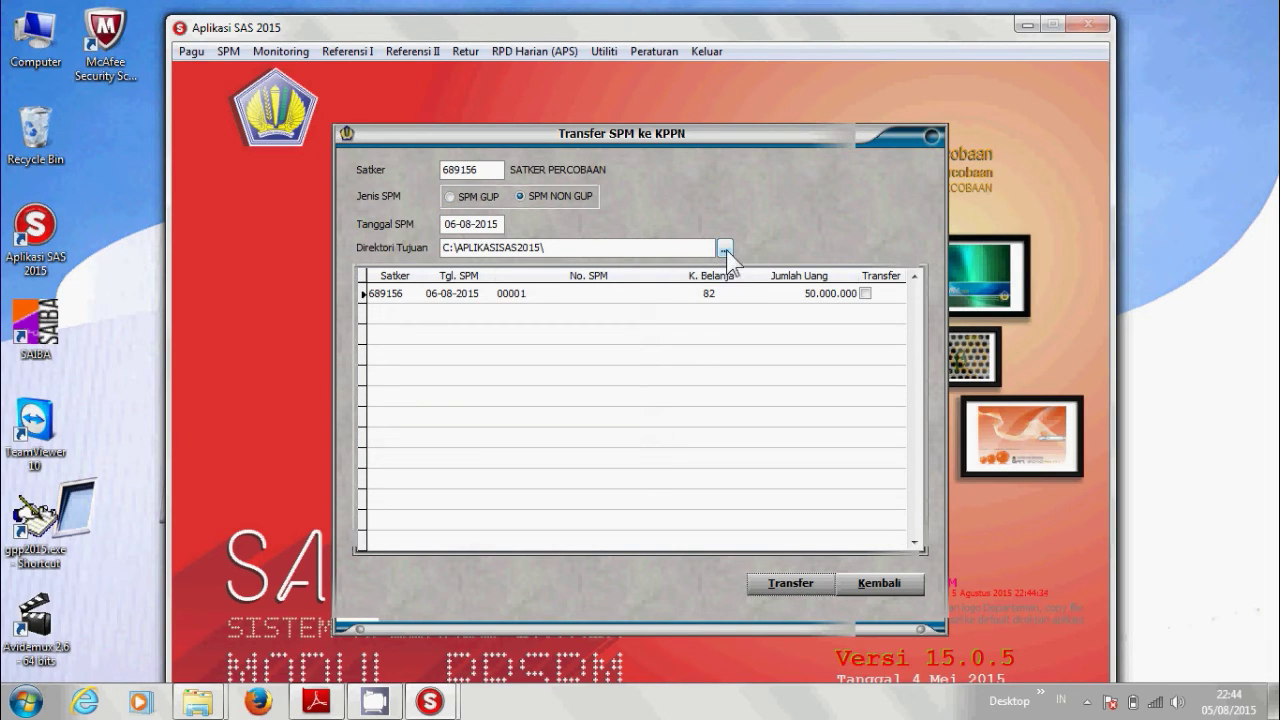
{"action": "left_click", "coordinate": [725, 248]}
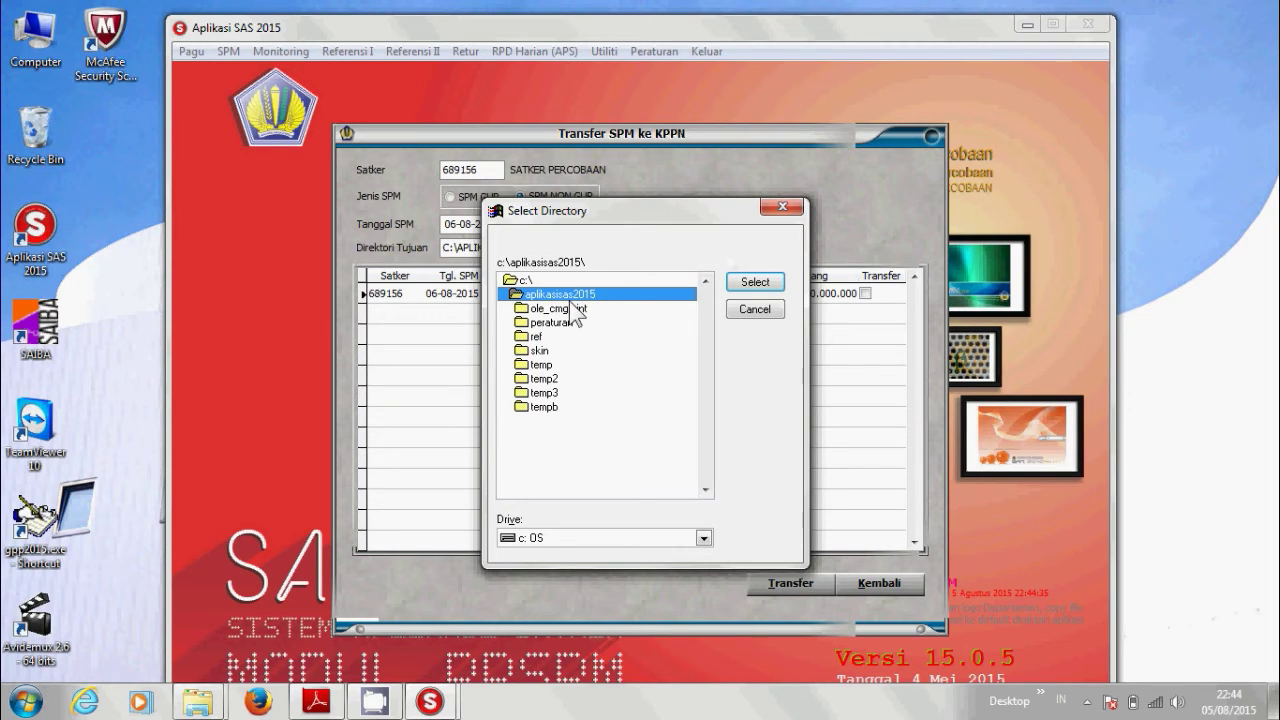
{"action": "left_click", "coordinate": [757, 283]}
Transfer SPM 00001 to the KPPN file, proceed past the totals check, and acknowledge completion.
{"action": "left_click", "coordinate": [866, 293]}
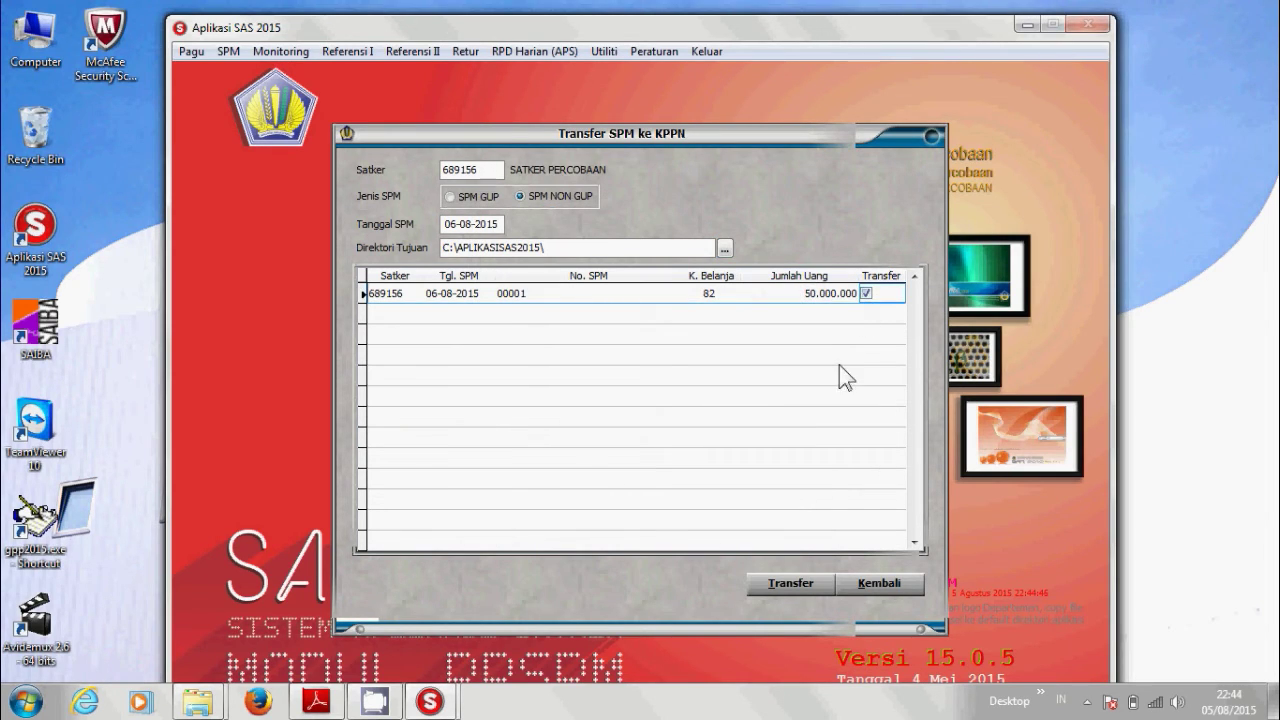
{"action": "left_click", "coordinate": [775, 587]}
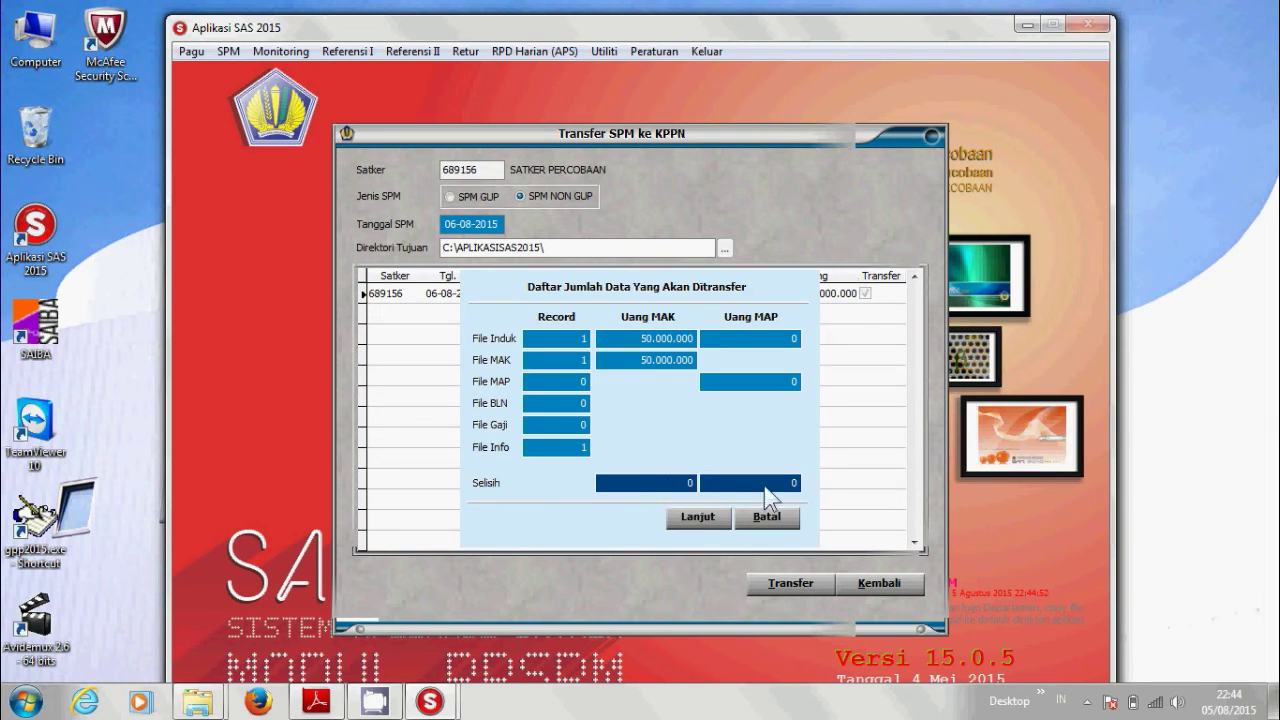
{"action": "left_click", "coordinate": [697, 520]}
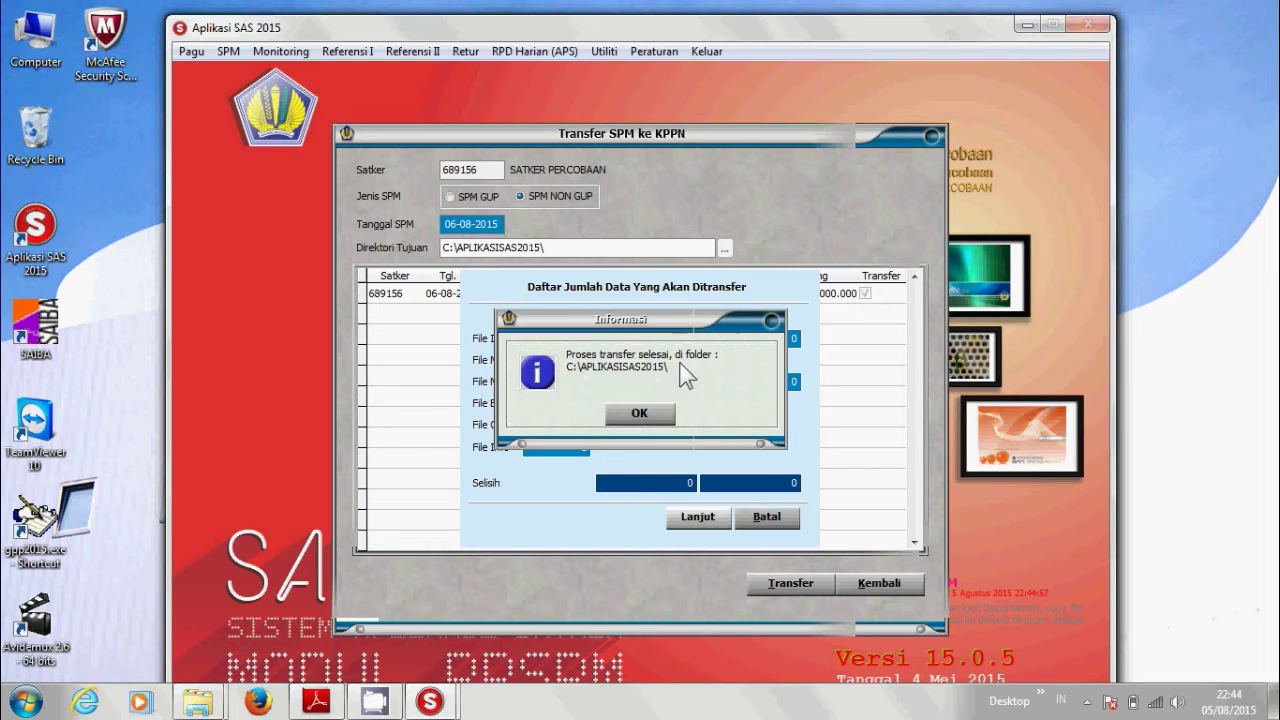
{"action": "left_click", "coordinate": [640, 413]}
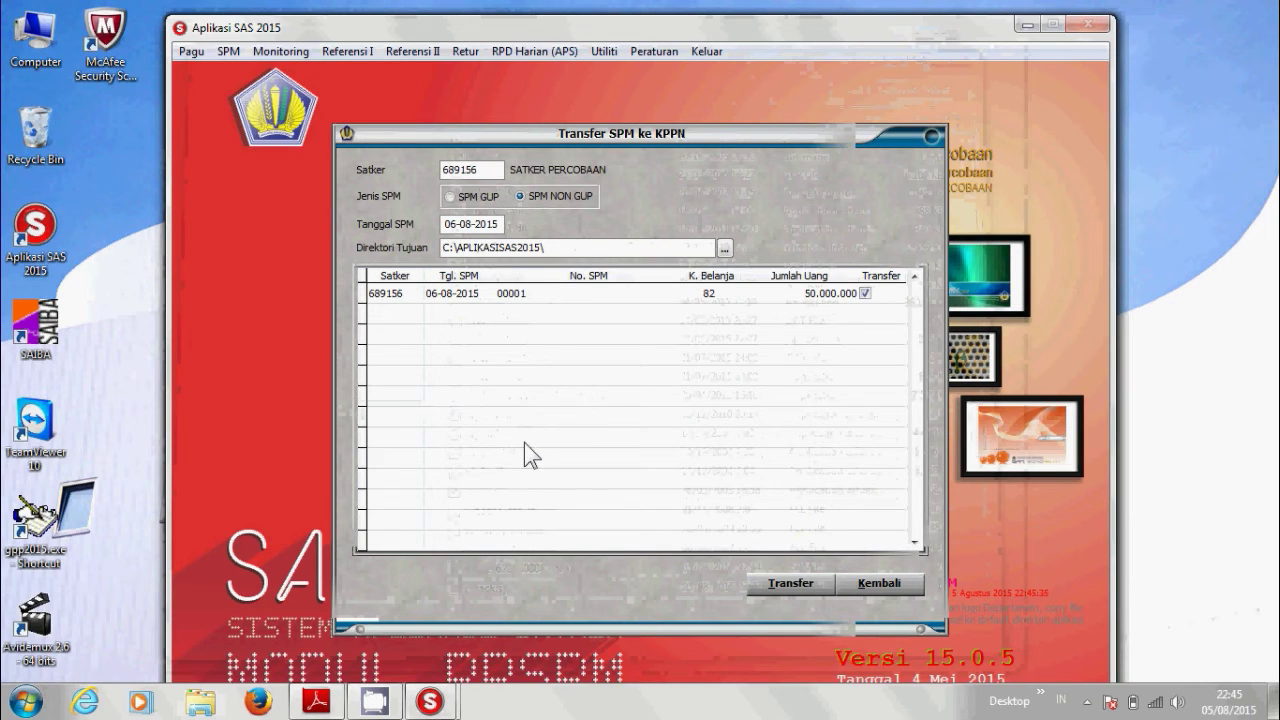
In Explorer, open C:\AplikasiSAS2015 and select z68915620150806.spm.
{"action": "left_click", "coordinate": [199, 705]}
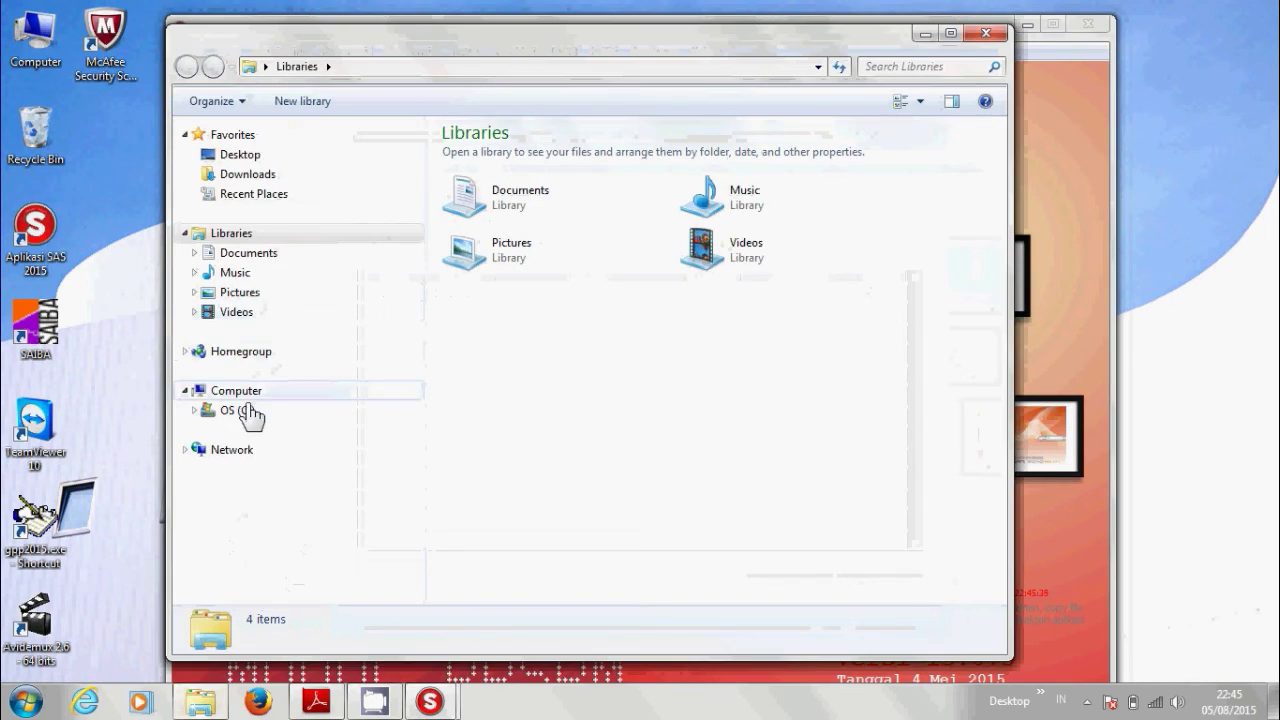
{"action": "left_click", "coordinate": [248, 414]}
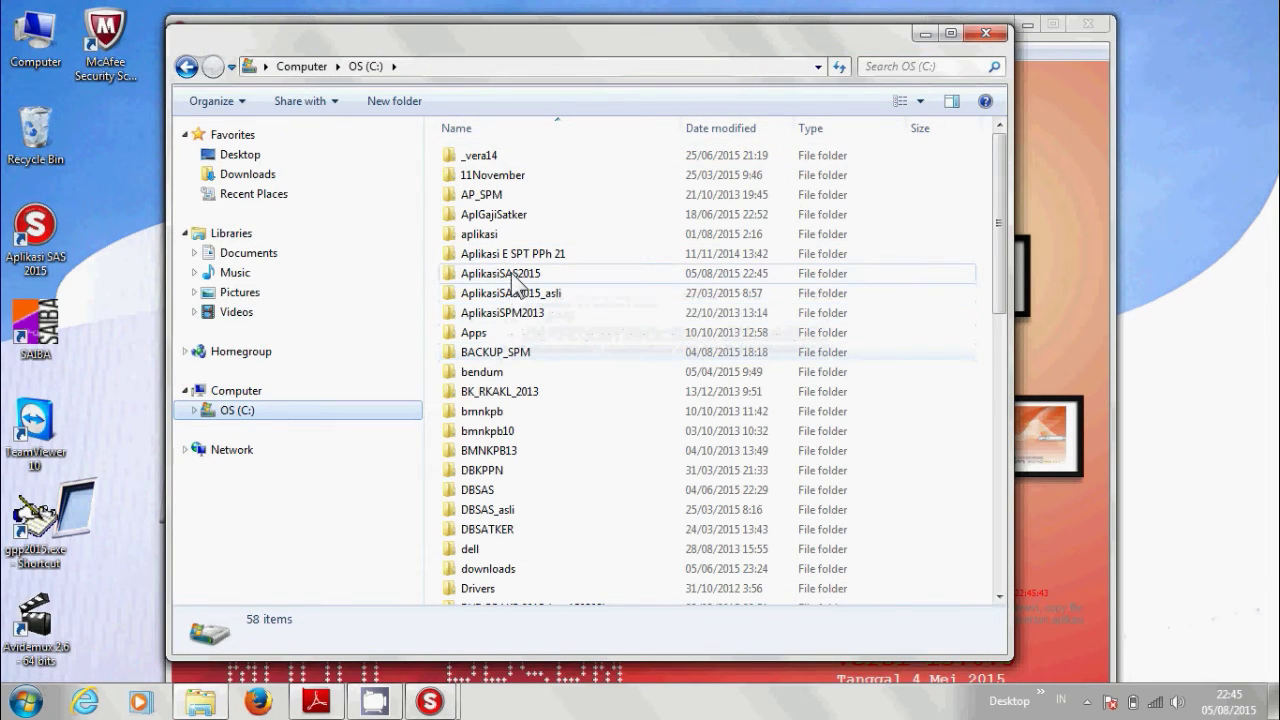
{"action": "double_click", "coordinate": [511, 273]}
{"action": "left_click", "coordinate": [542, 331]}
{"action": "scroll", "coordinate": [580, 413], "scroll_direction": "down", "scroll_amount": 6}
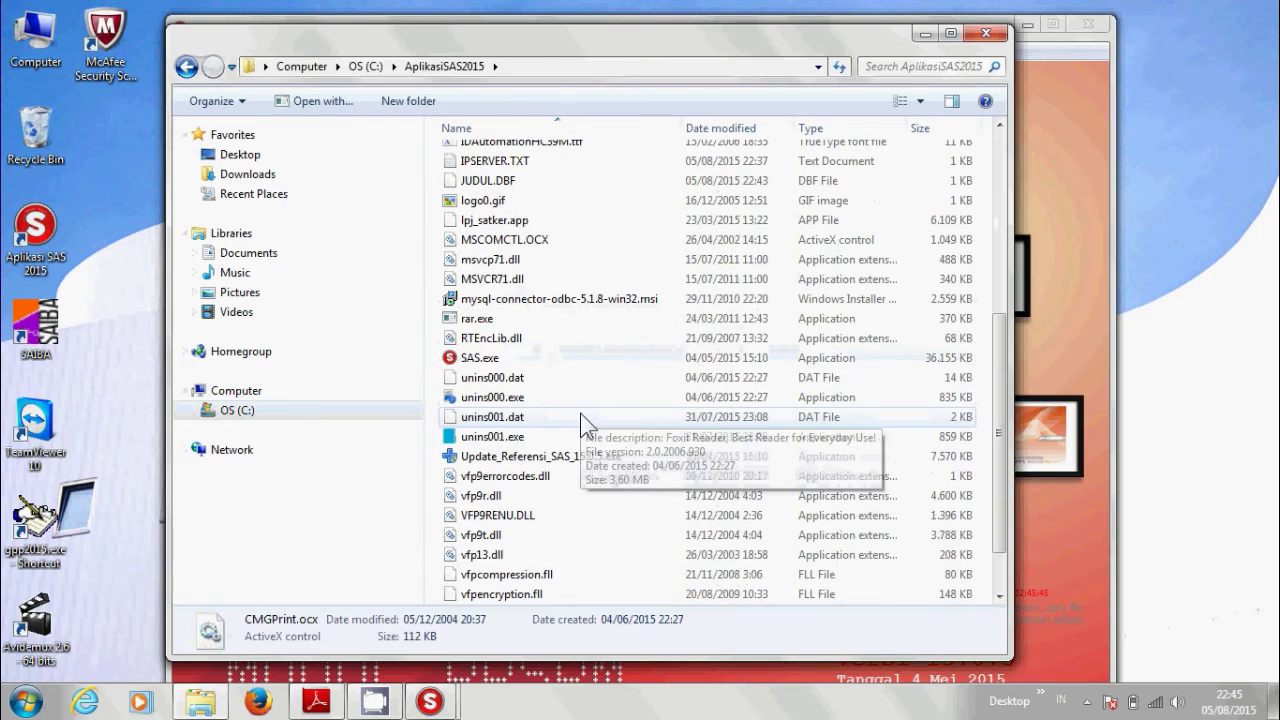
{"action": "scroll", "coordinate": [580, 413], "scroll_direction": "down", "scroll_amount": 1}
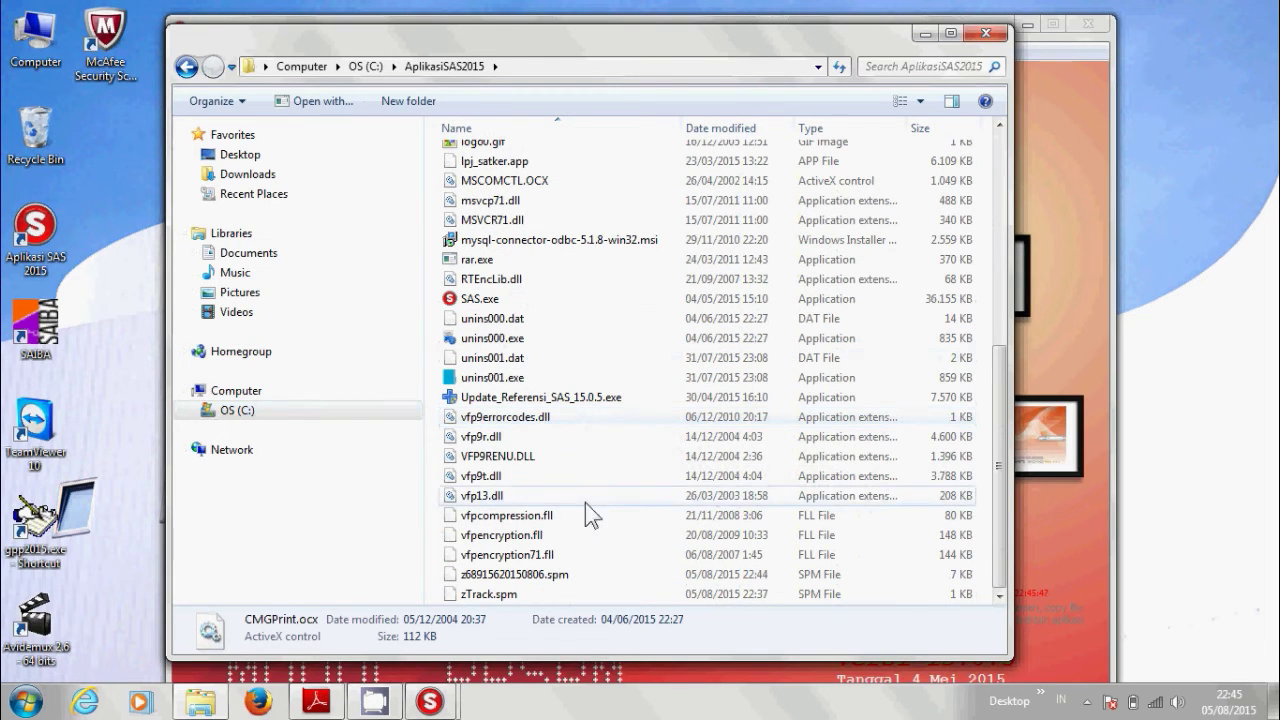
{"action": "left_click", "coordinate": [541, 579]}
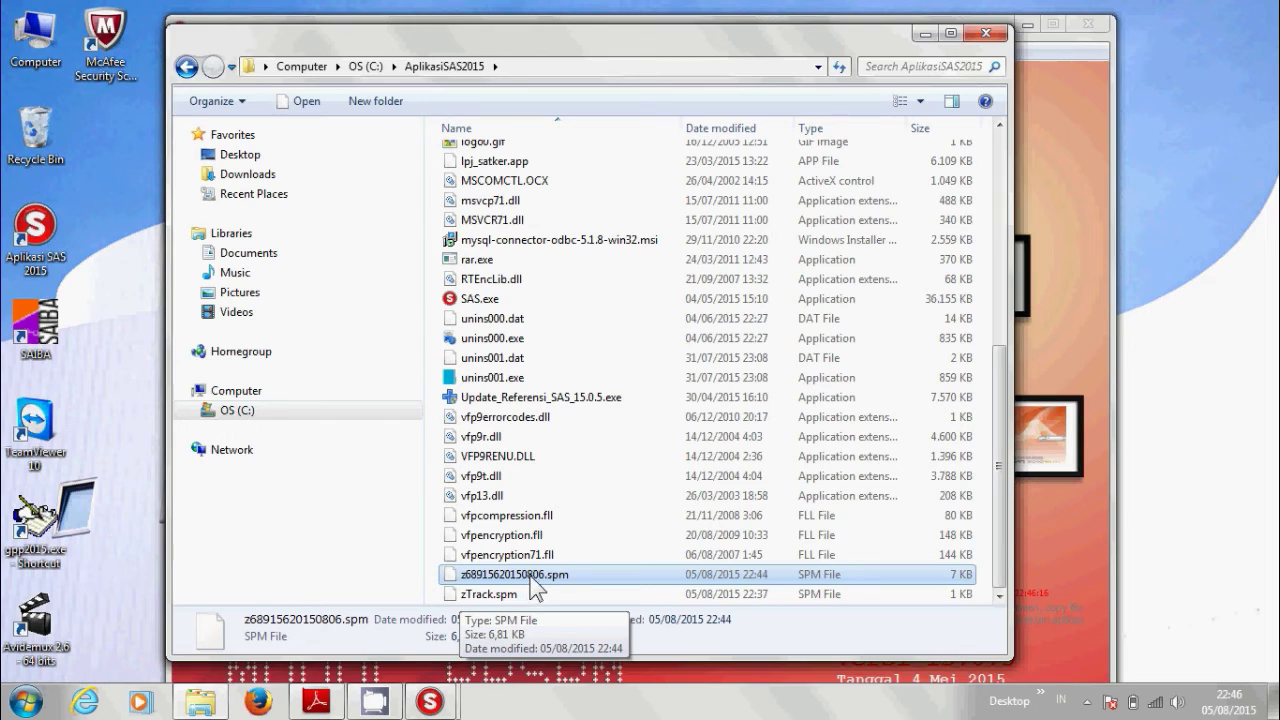
Leave the z68915620150806.spm name unchanged, reselect it, and minimize Explorer.
{"action": "left_click", "coordinate": [537, 576]}
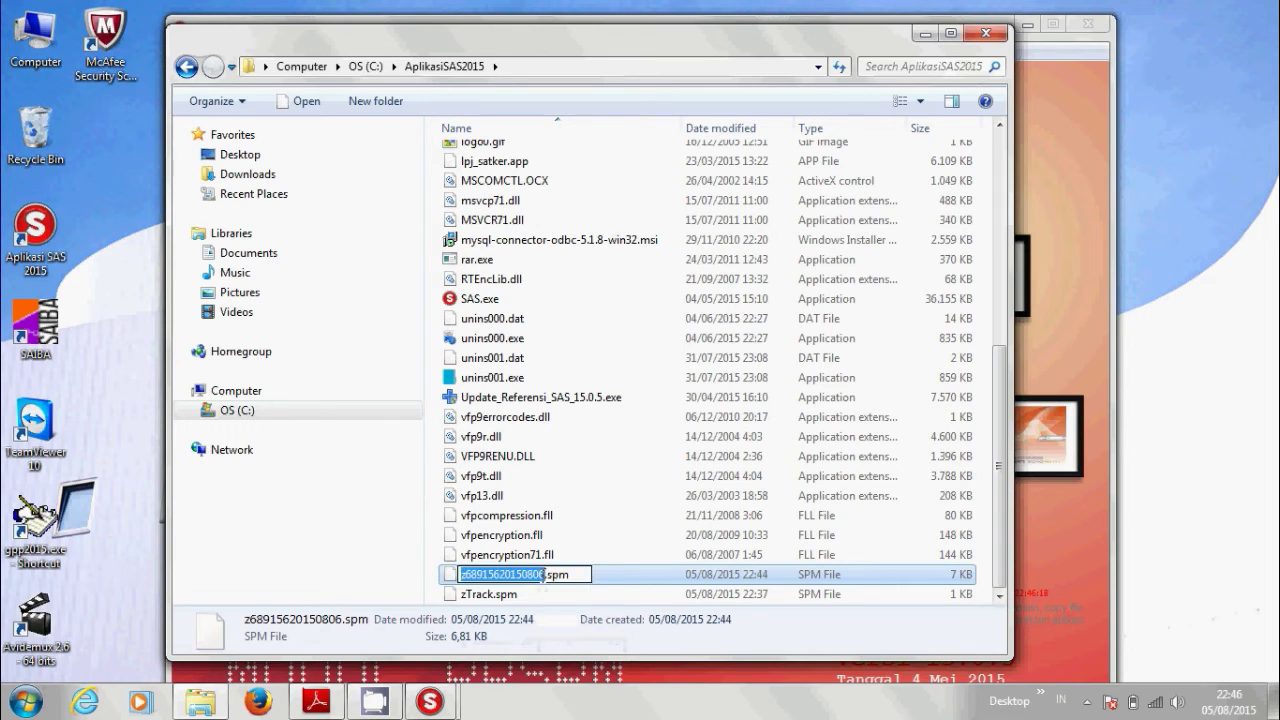
{"action": "left_click", "coordinate": [613, 552]}
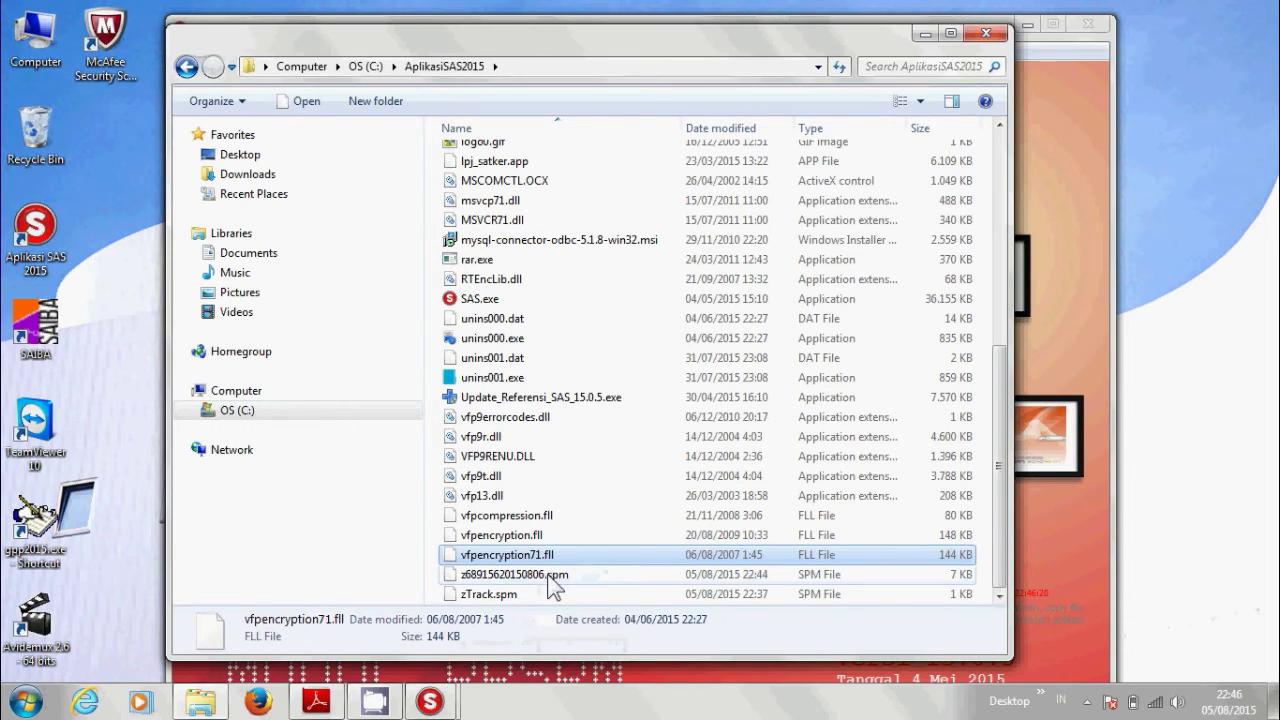
{"action": "left_click", "coordinate": [549, 577]}
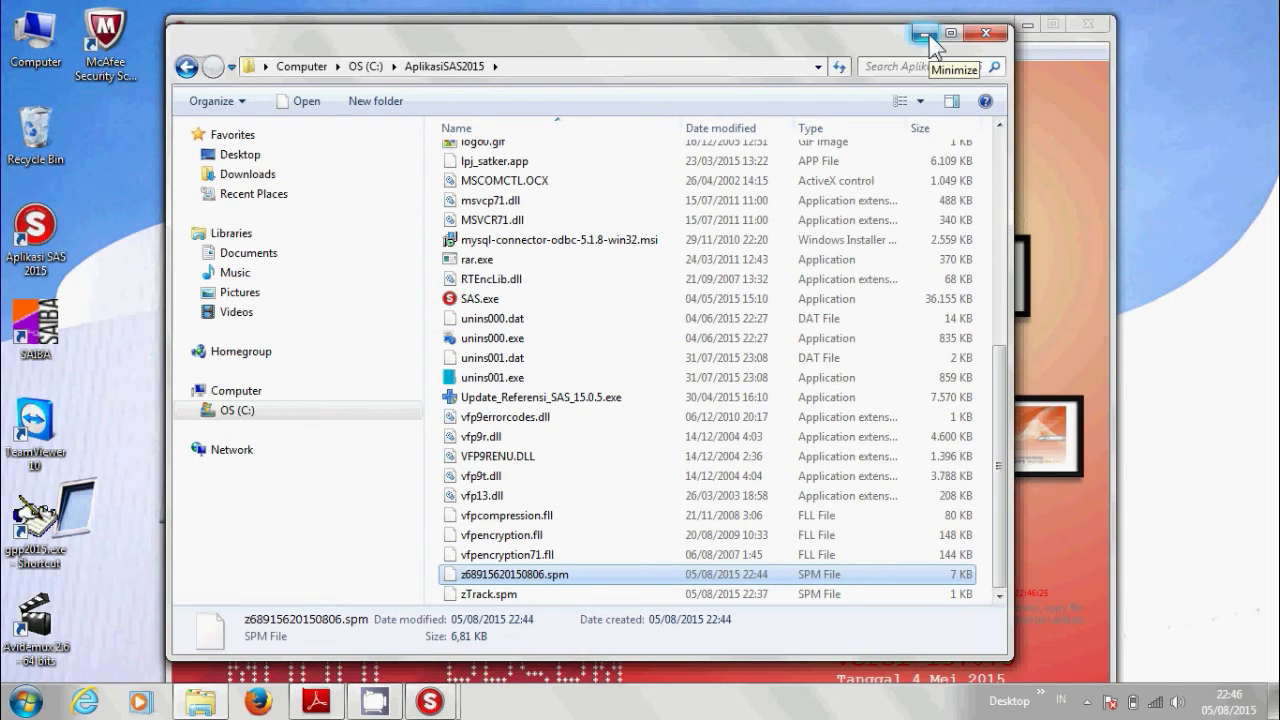
{"action": "left_click", "coordinate": [927, 35]}
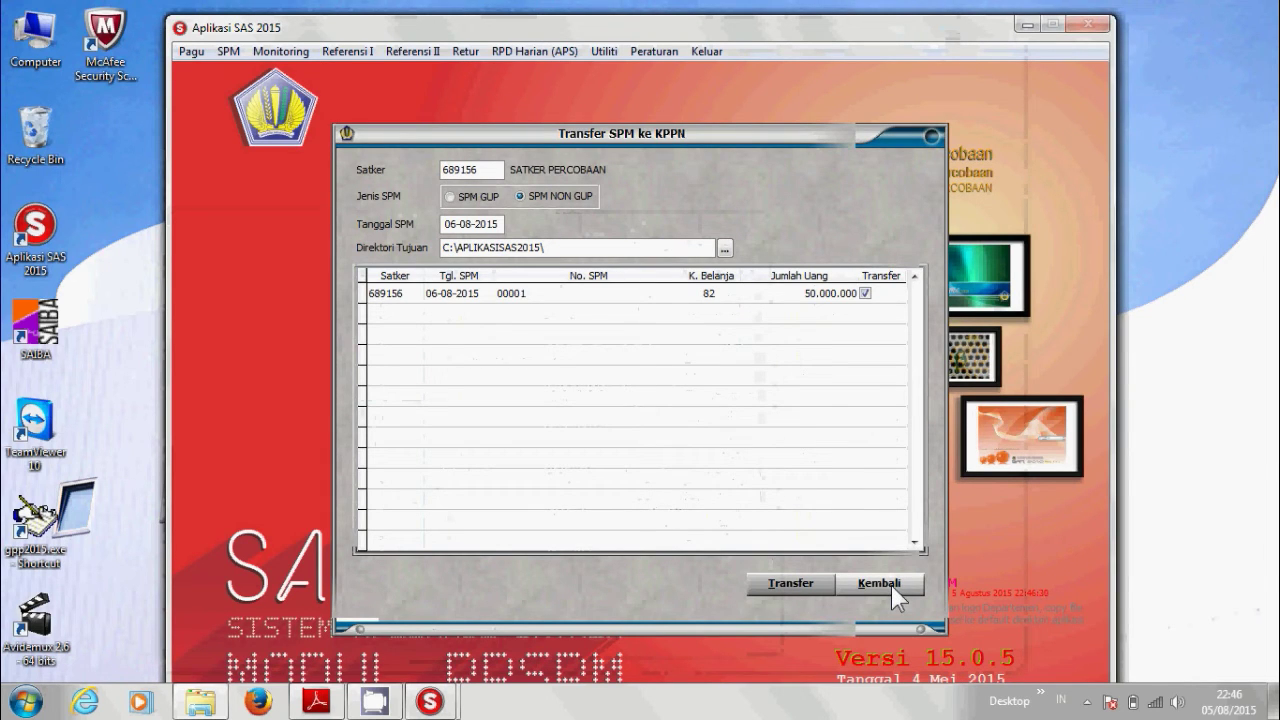
Close the transfer form and list SPMs by date range in Catat Nomor SP2D.
{"action": "left_click", "coordinate": [880, 583]}
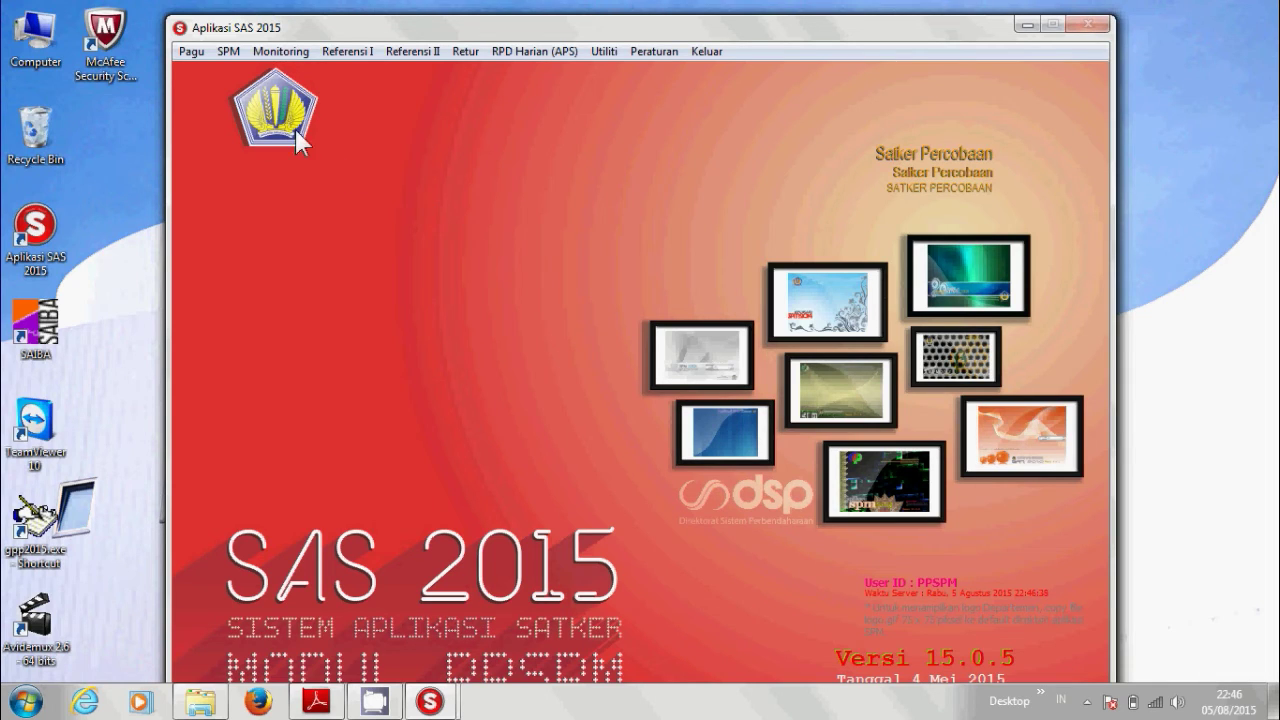
{"action": "left_click", "coordinate": [238, 60]}
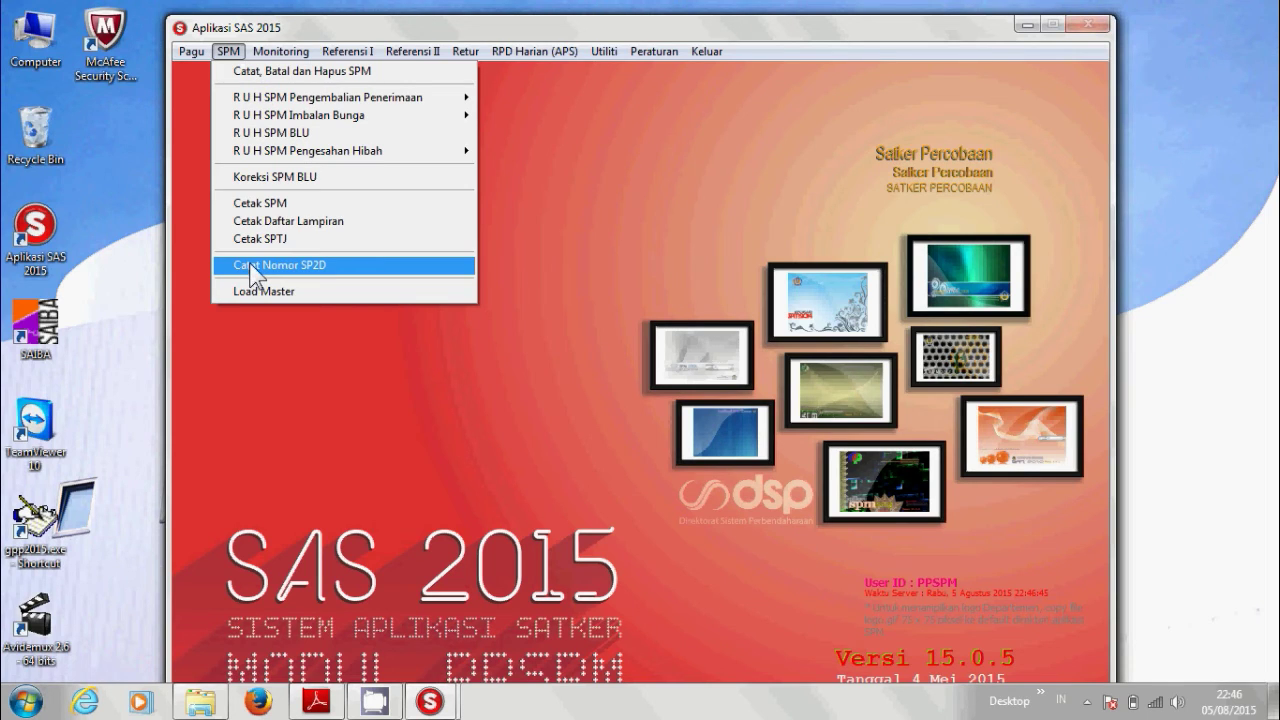
{"action": "left_click", "coordinate": [252, 266]}
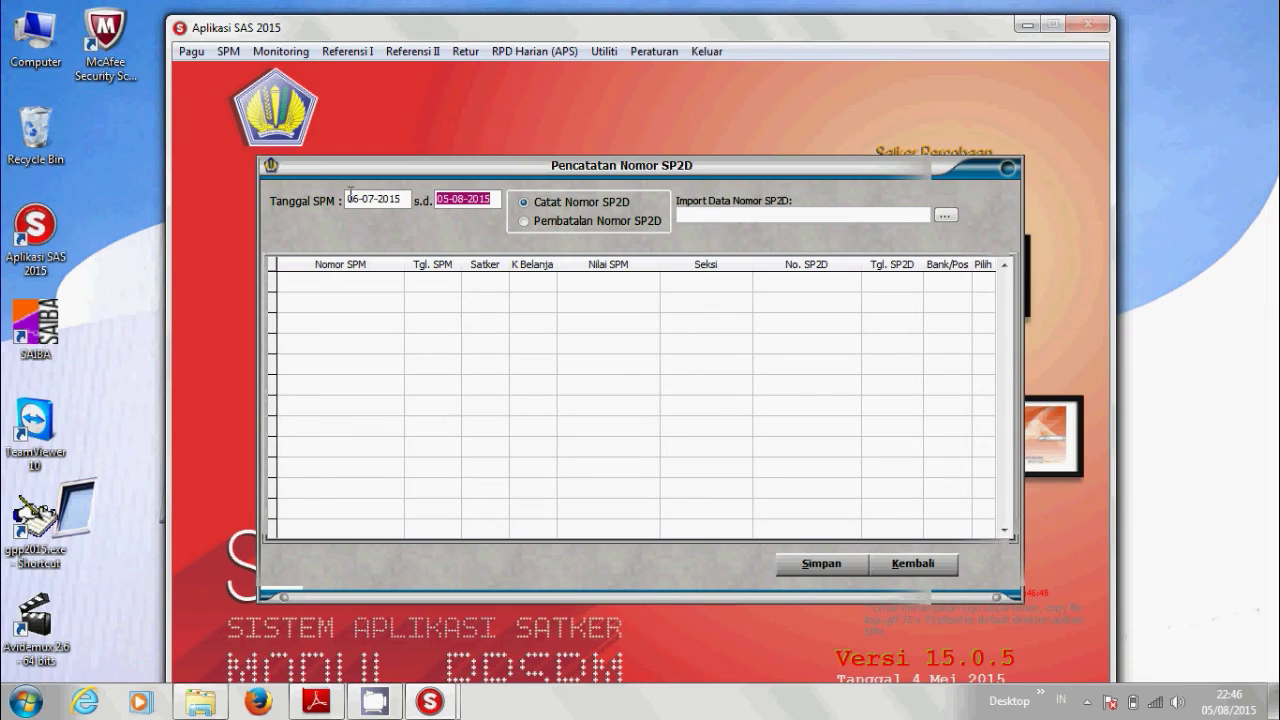
{"action": "left_click", "coordinate": [439, 200]}
{"action": "key", "text": "Return"}
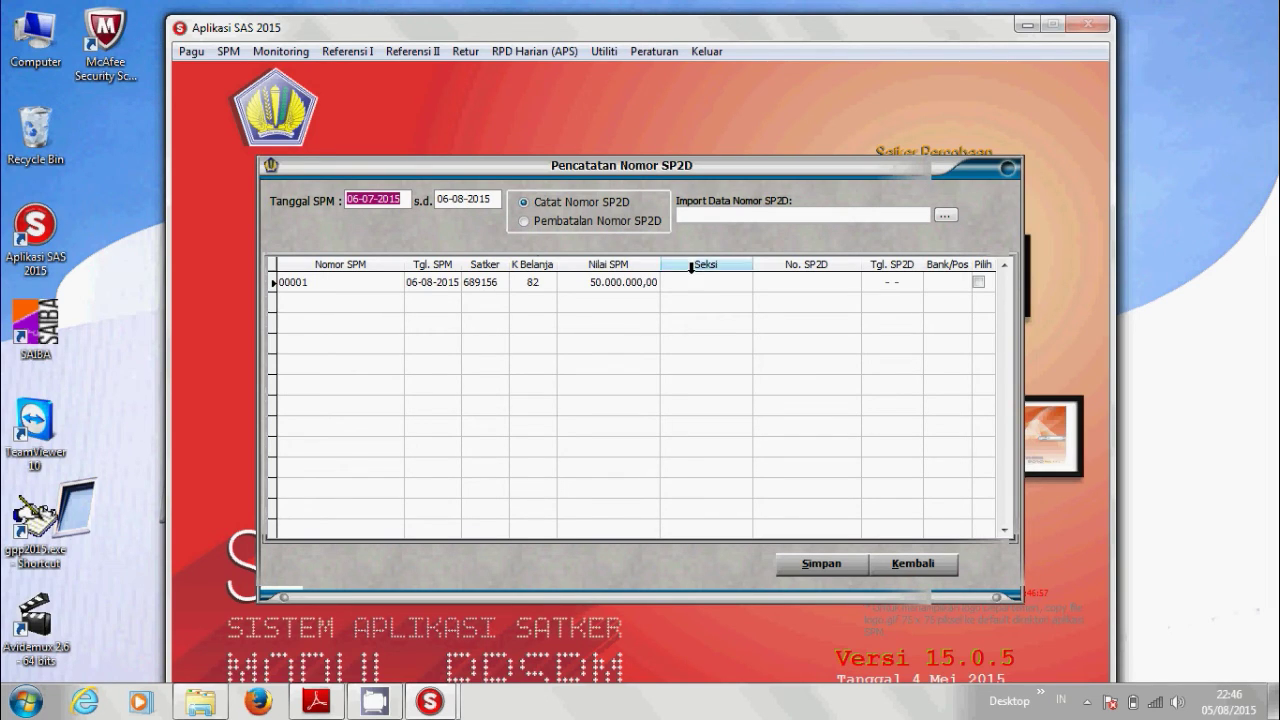
{"action": "key", "text": "Return"}
Record a 15-digit SP2D number dated 07-08-2015 for SPM 00001, save, and close the form.
{"action": "left_click", "coordinate": [774, 282]}
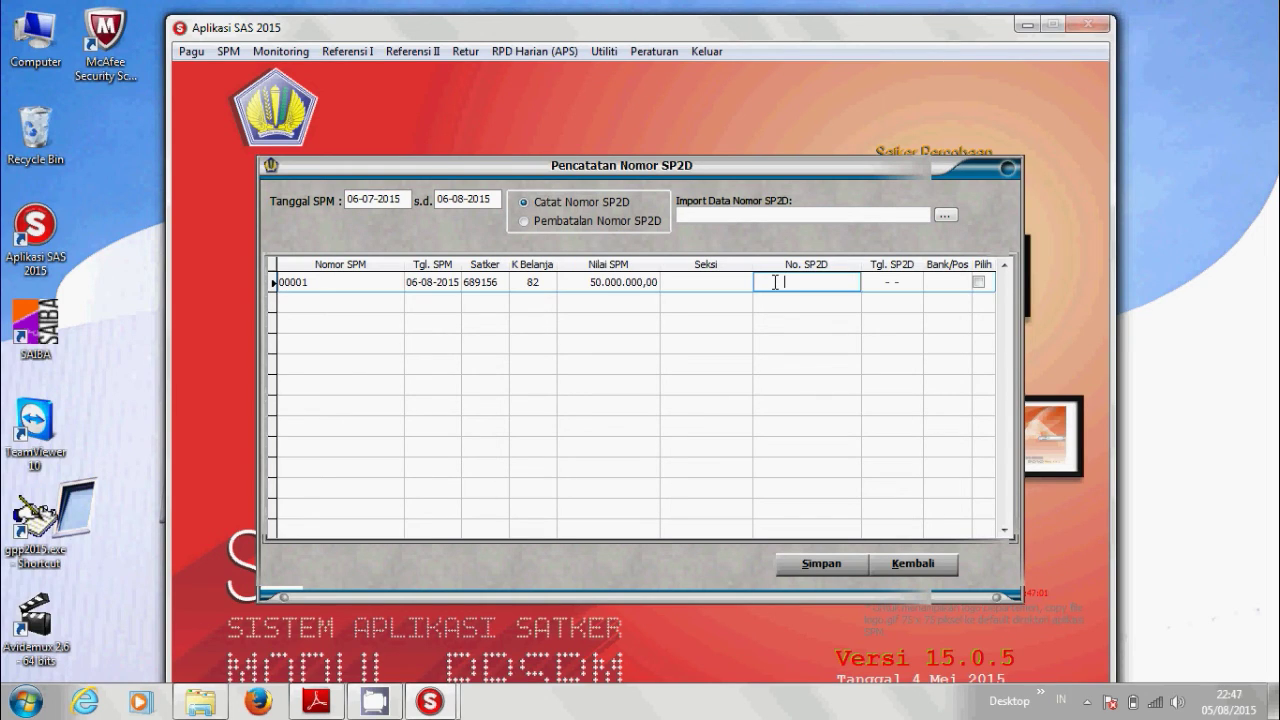
{"action": "type", "text": "123456789123456"}
{"action": "key", "text": "Tab"}
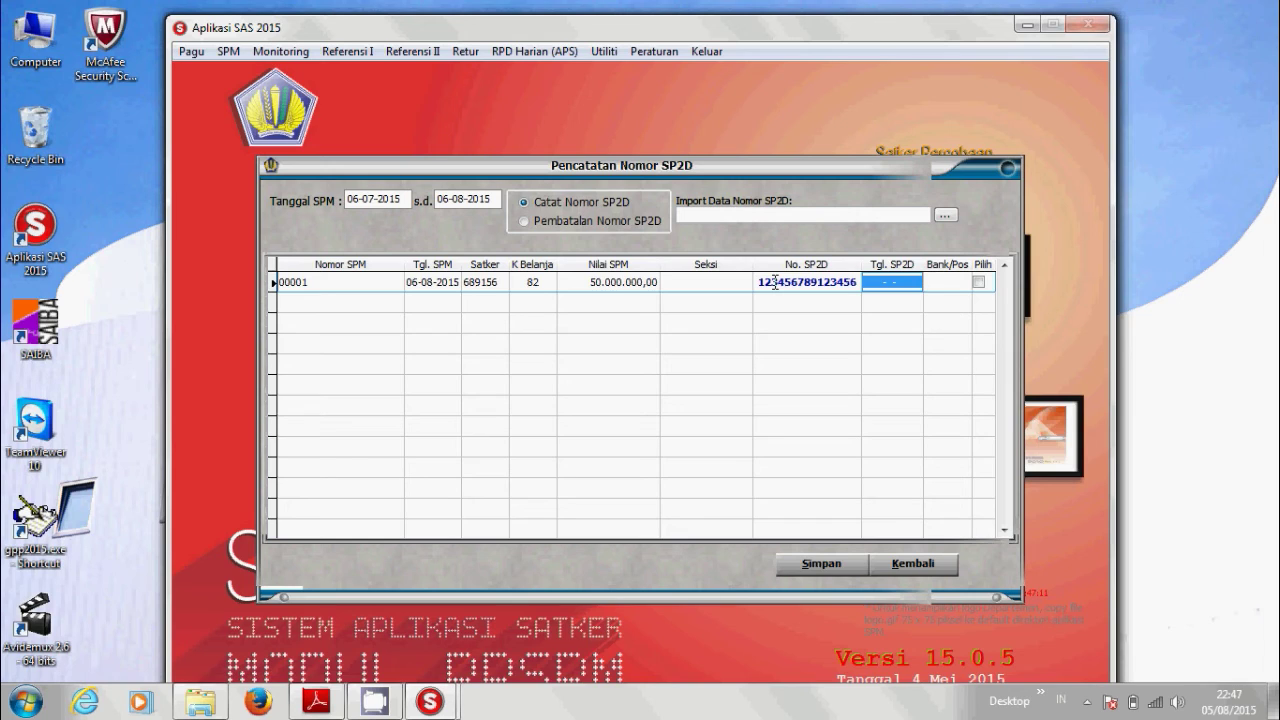
{"action": "type", "text": "07-08-2015"}
{"action": "key", "text": "Tab"}
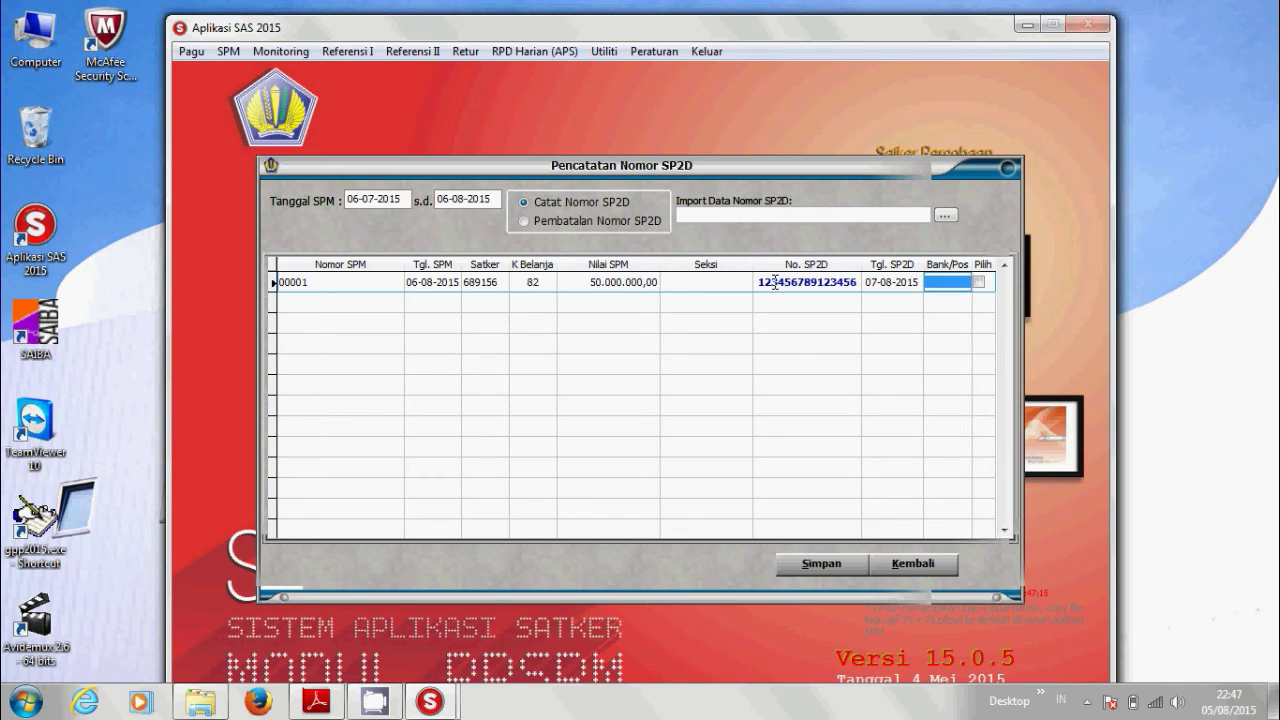
{"action": "left_click", "coordinate": [980, 281]}
{"action": "left_click", "coordinate": [817, 565]}
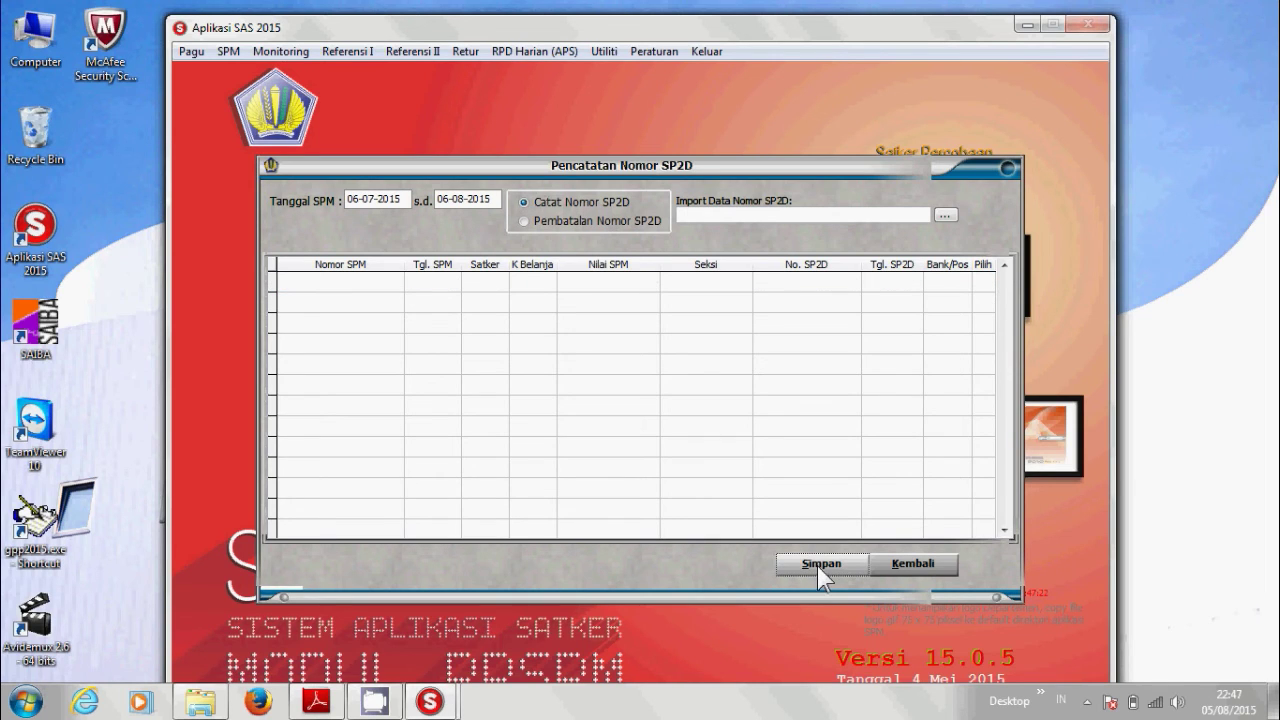
{"action": "left_click", "coordinate": [903, 565]}
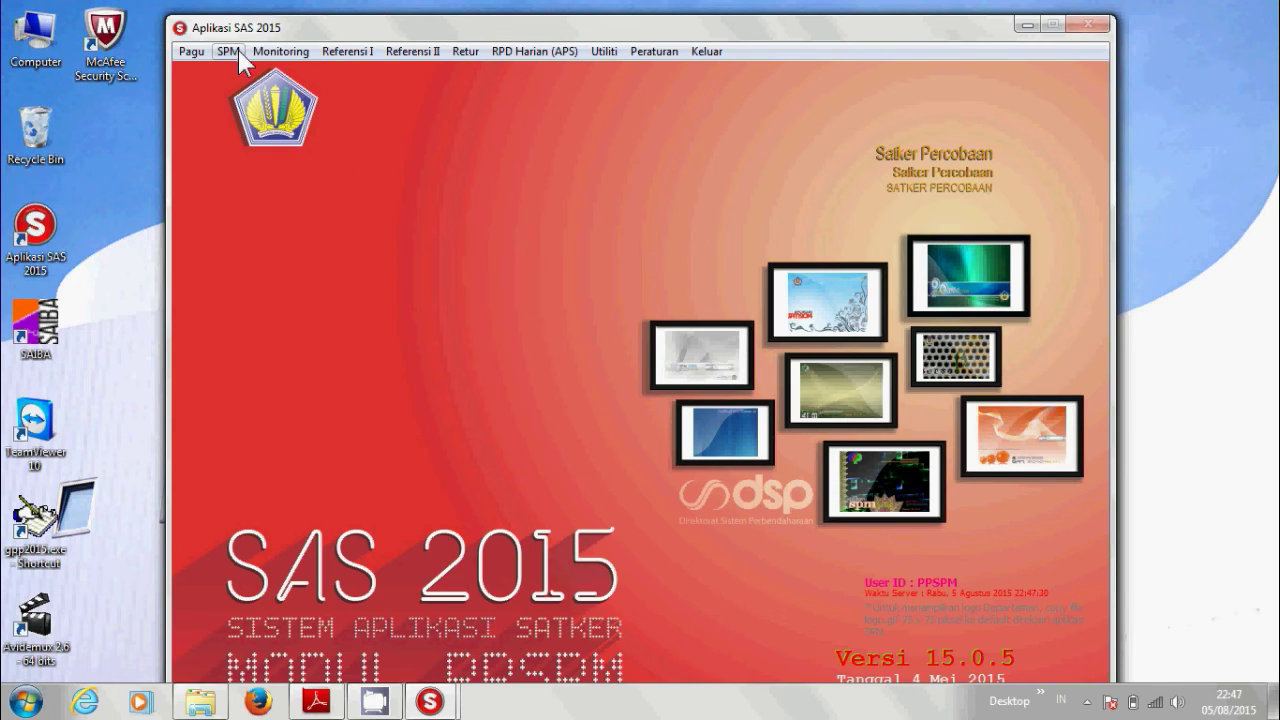
Via Pembatalan Nomor SP2D through 06-08-2015, cancel SPM 00001's SP2D number and confirm.
{"action": "left_click", "coordinate": [229, 51]}
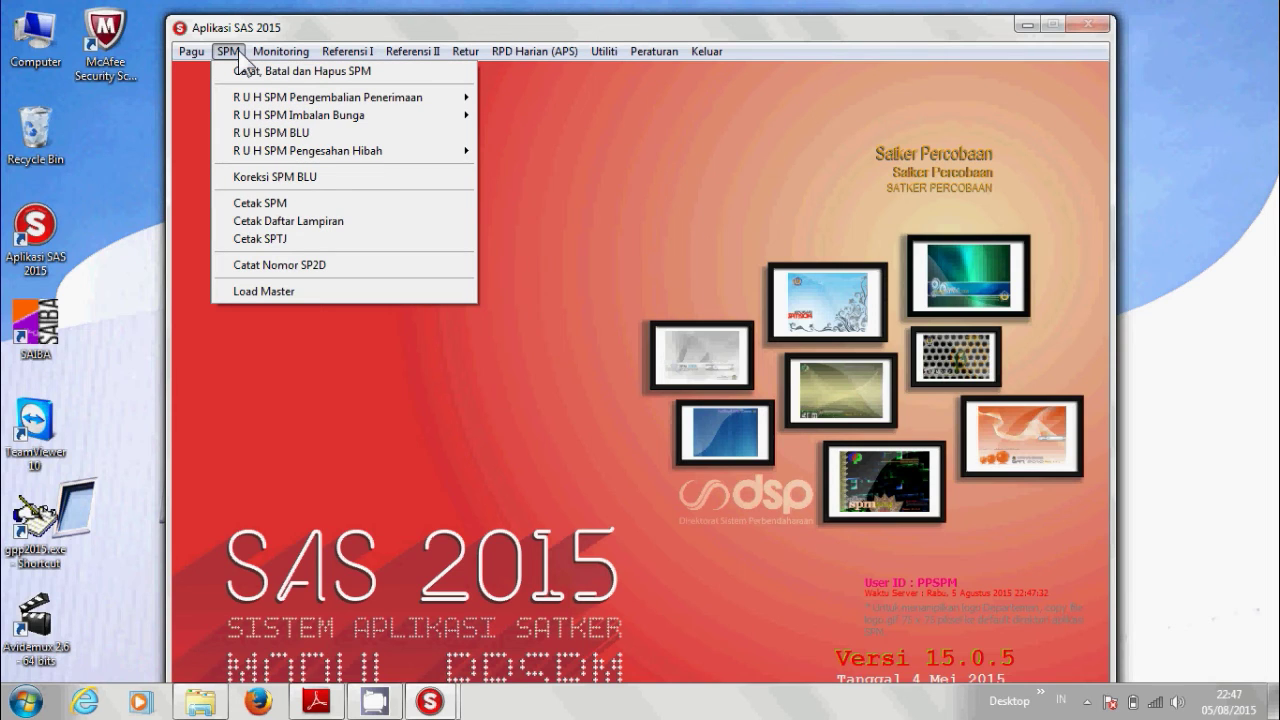
{"action": "left_click", "coordinate": [262, 266]}
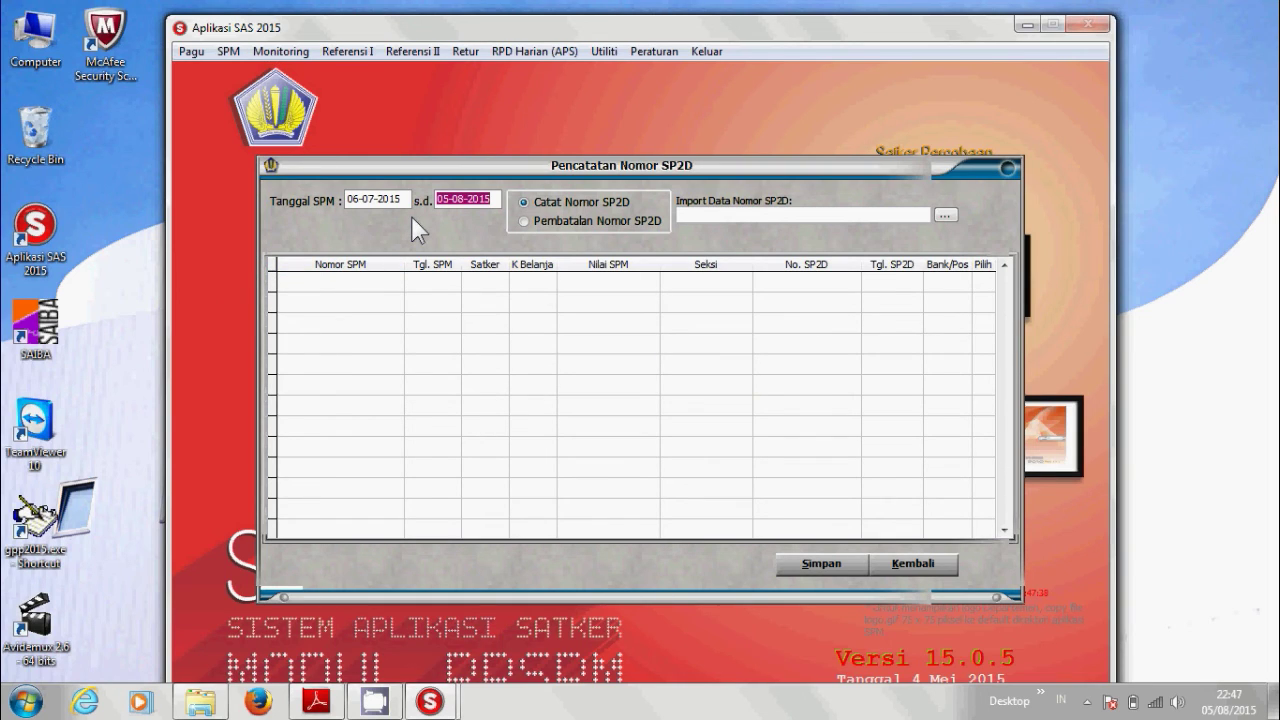
{"action": "type", "text": "06-08-2015"}
{"action": "key", "text": "Return"}
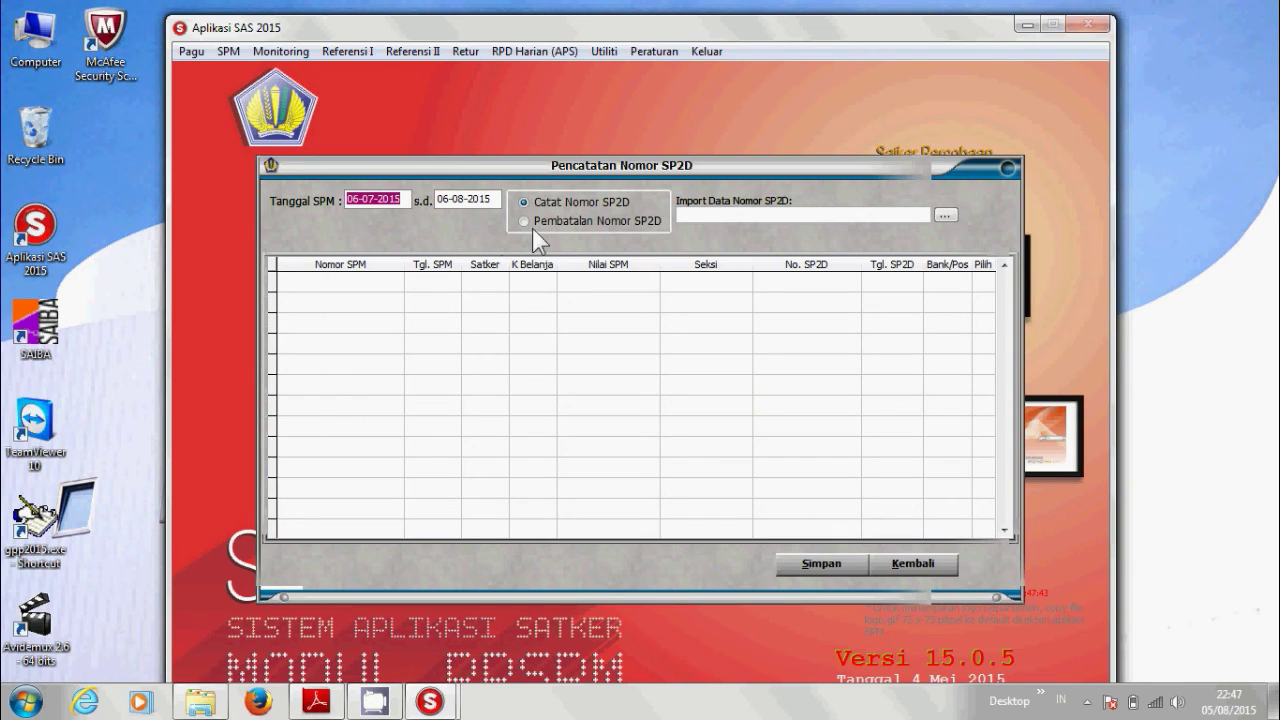
{"action": "left_click", "coordinate": [536, 225]}
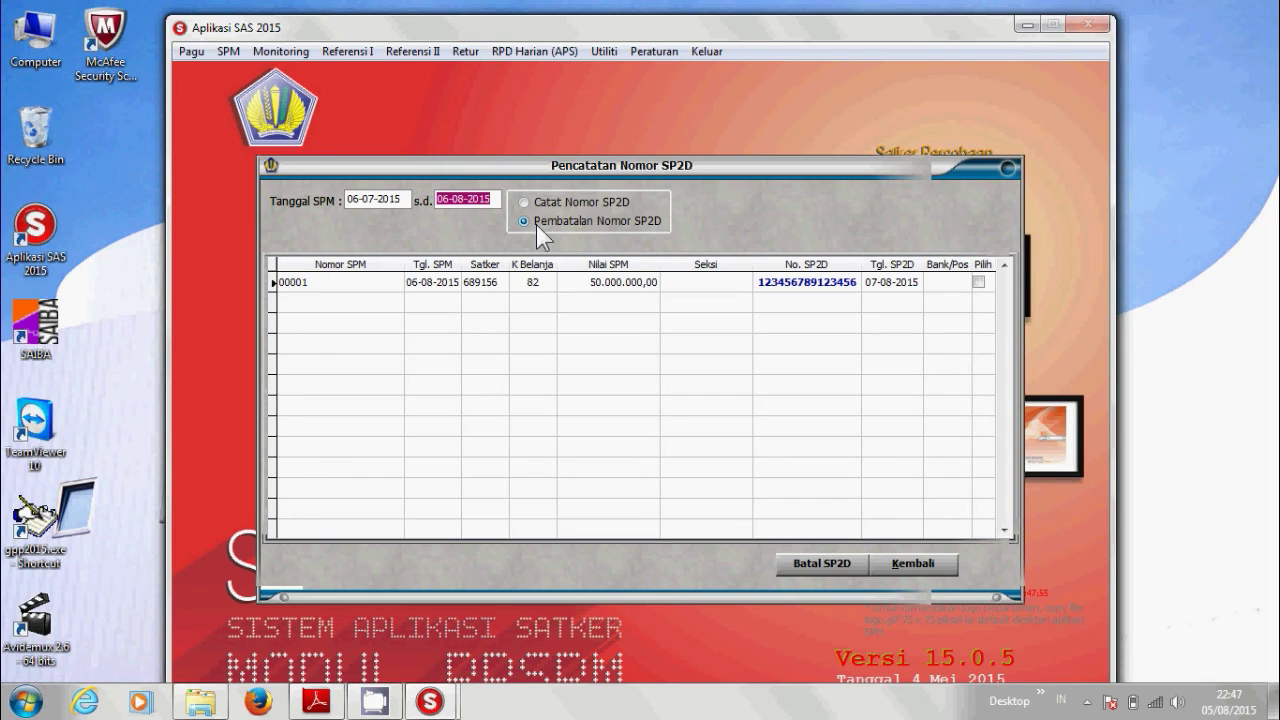
{"action": "left_click", "coordinate": [979, 282]}
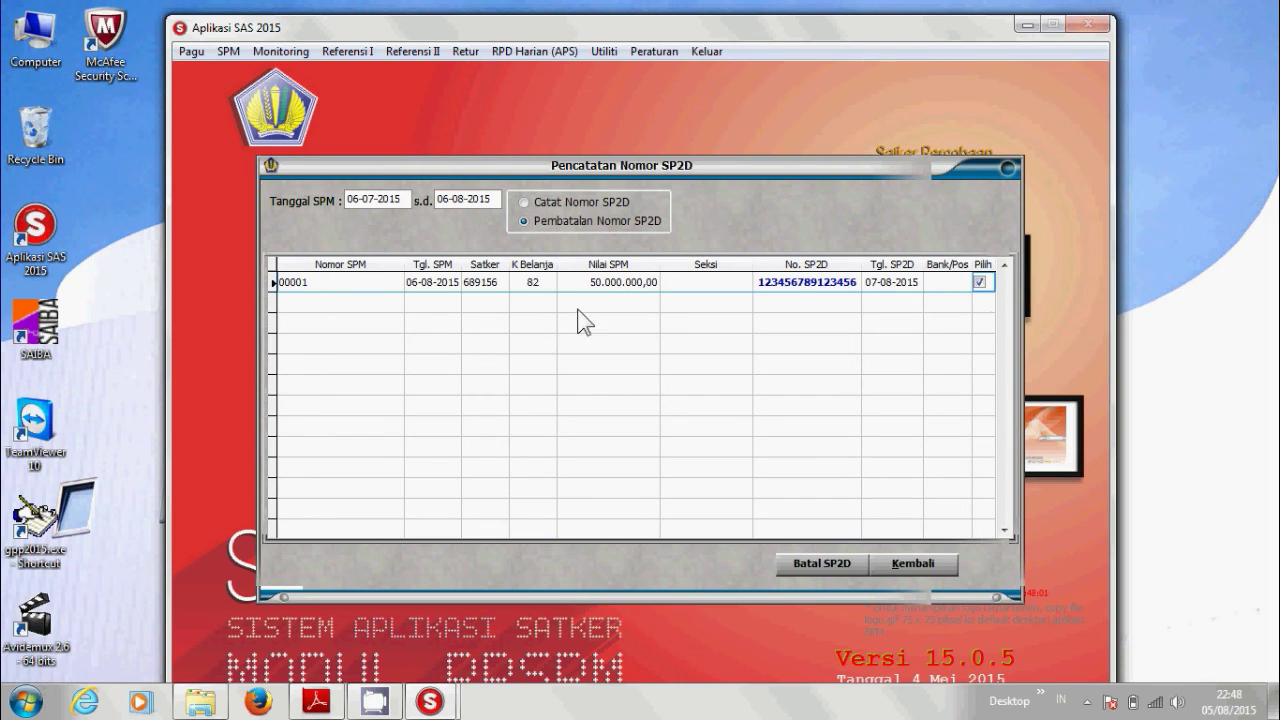
{"action": "left_click", "coordinate": [813, 566]}
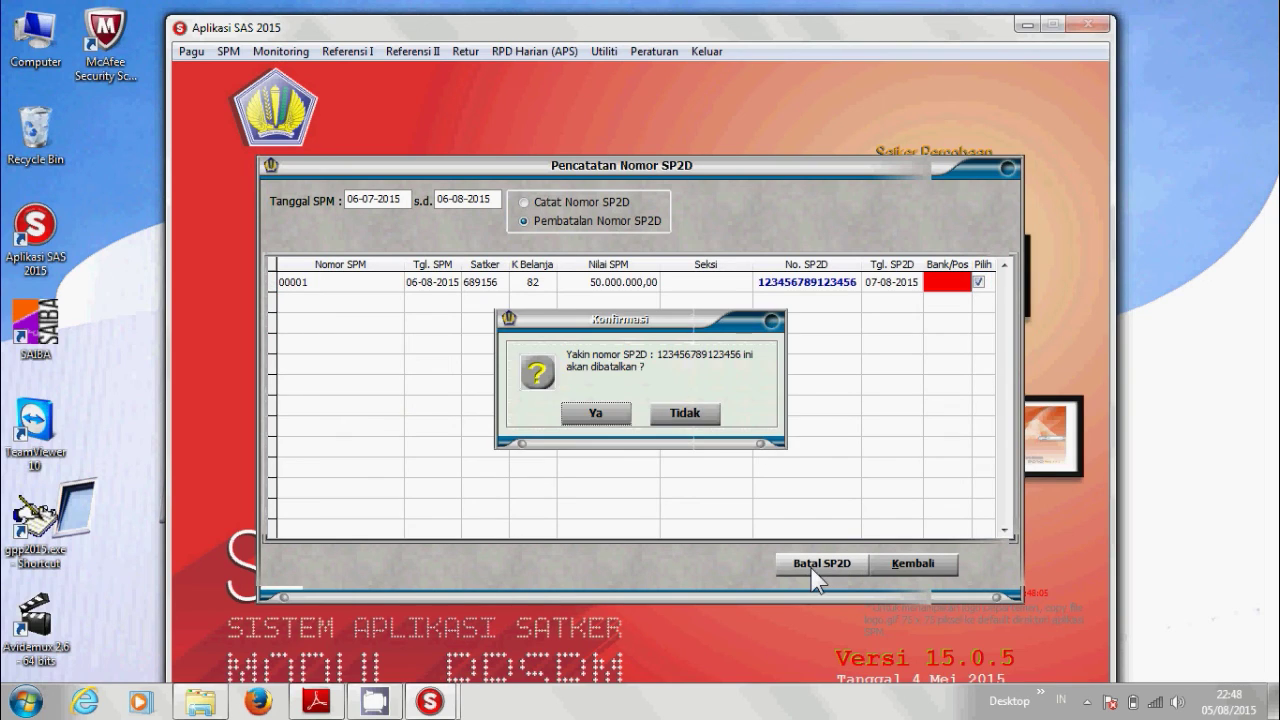
{"action": "left_click", "coordinate": [596, 412]}
{"action": "left_click", "coordinate": [595, 413]}
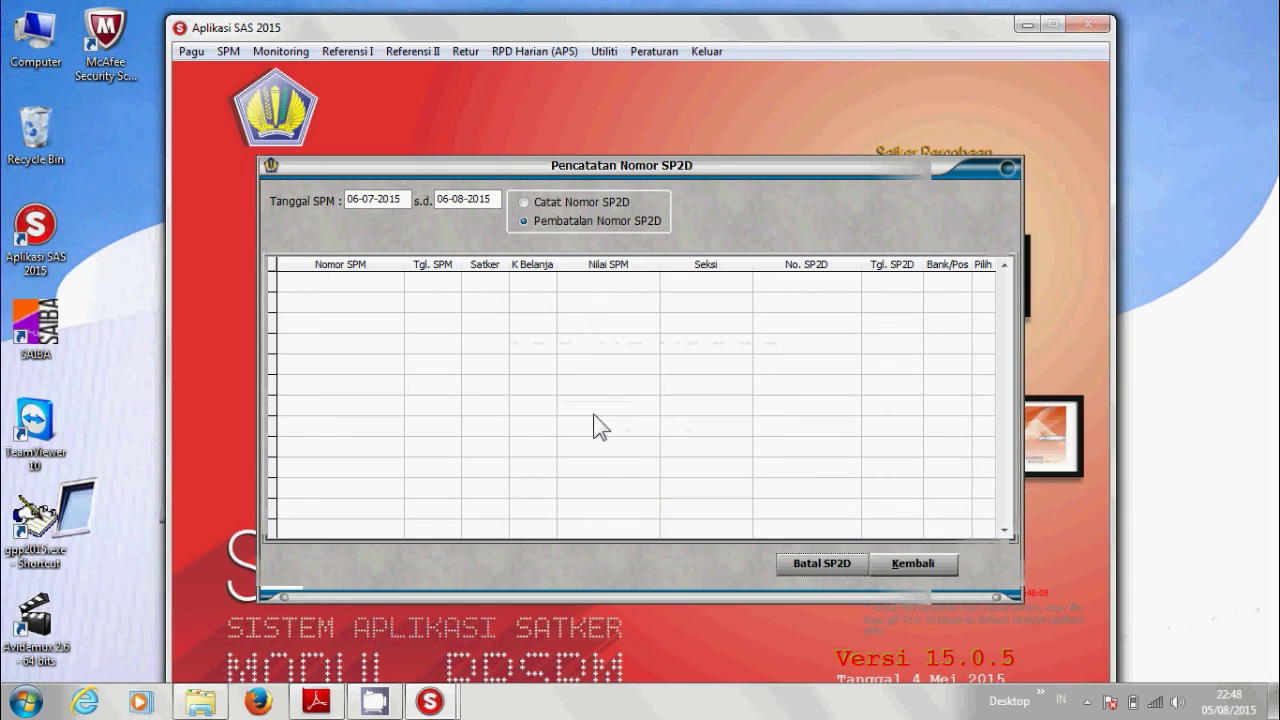
Record a new 15-digit SP2D number dated 07-08-2015 for SPM 00001, save, and close the form.
{"action": "left_click", "coordinate": [579, 203]}
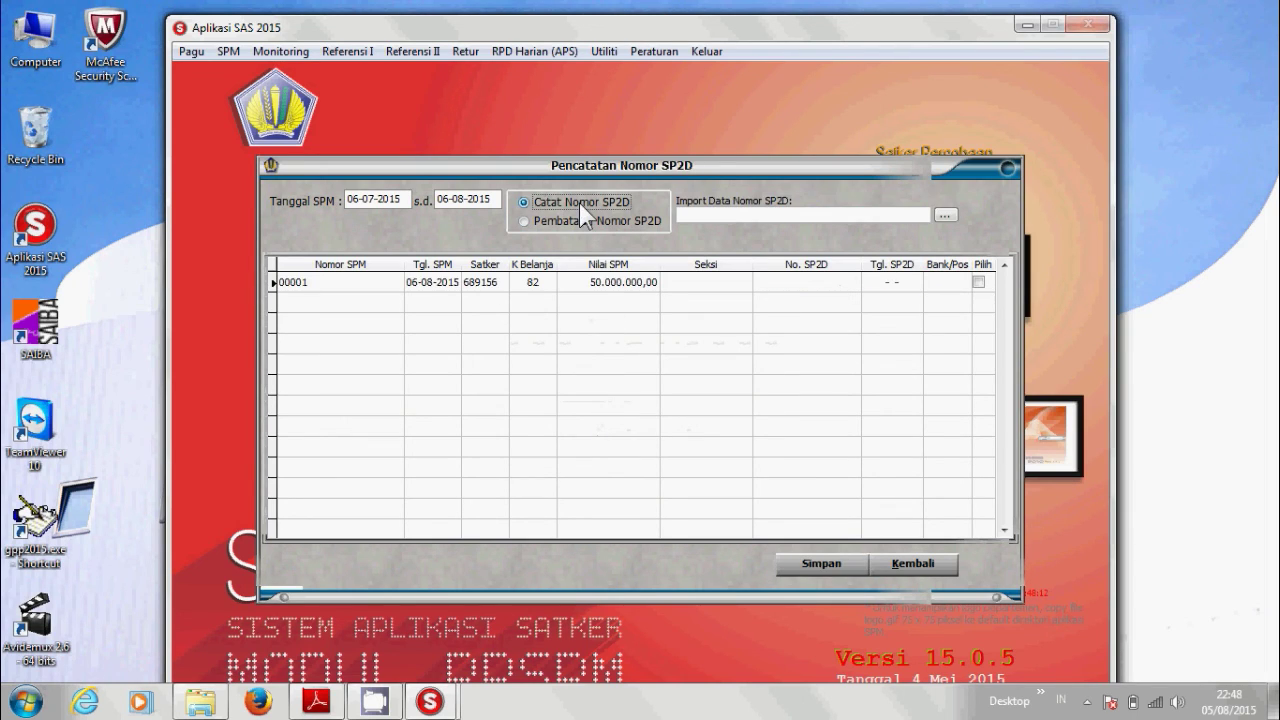
{"action": "left_click", "coordinate": [778, 285]}
{"action": "type", "text": "12"}
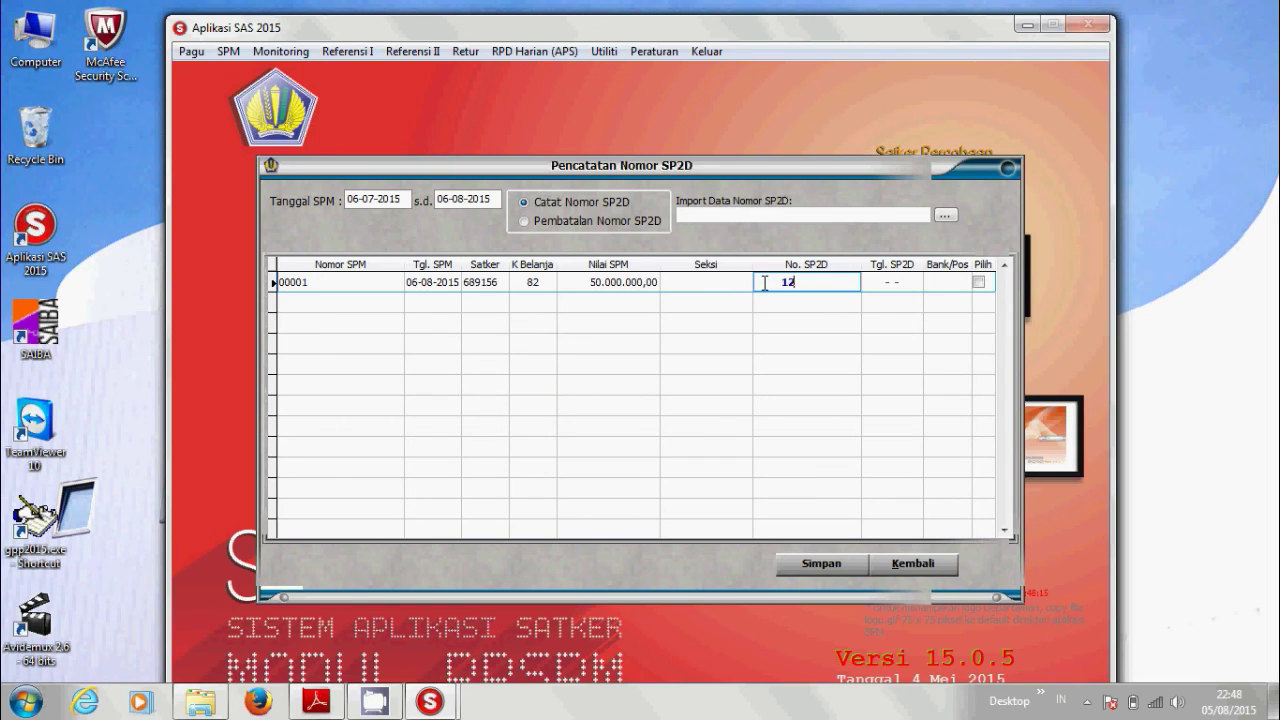
{"action": "type", "text": "3456789"}
{"action": "type", "text": "87654"}
{"action": "type", "text": "3"}
{"action": "key", "text": "Return"}
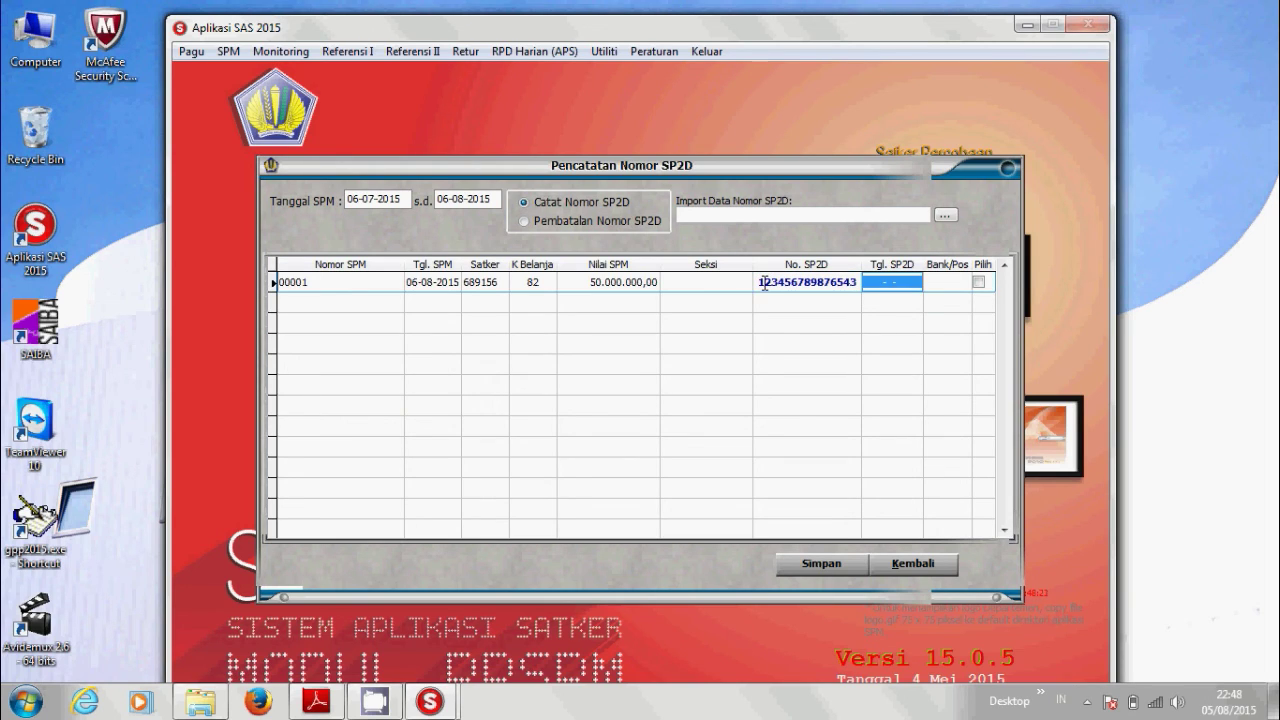
{"action": "type", "text": "07-08-2015"}
{"action": "key", "text": "Tab"}
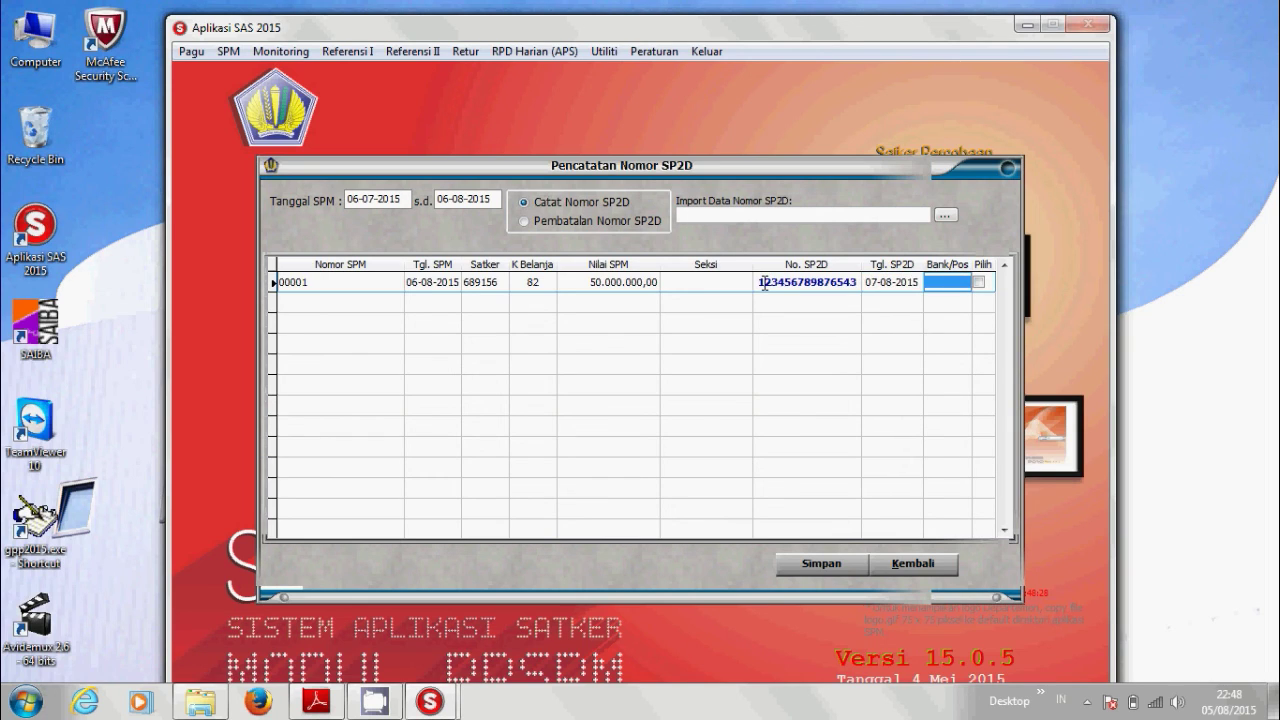
{"action": "left_click", "coordinate": [979, 282]}
{"action": "left_click", "coordinate": [820, 566]}
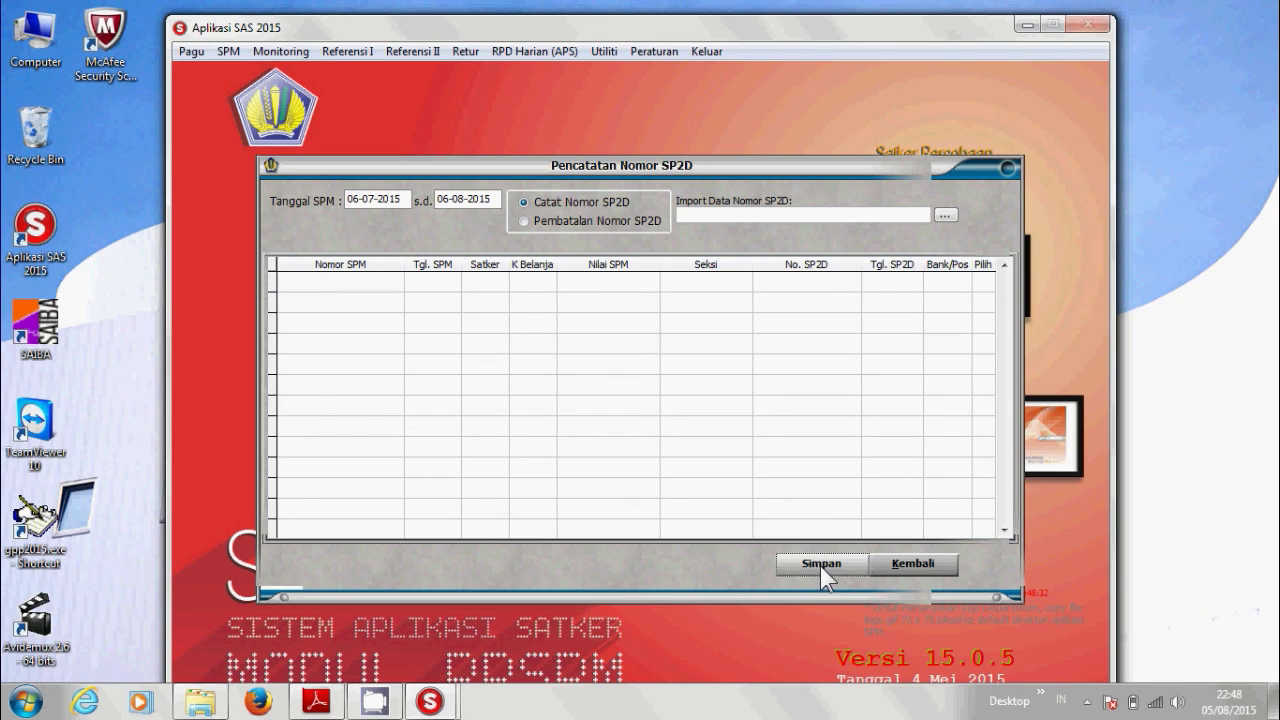
{"action": "left_click", "coordinate": [913, 564]}
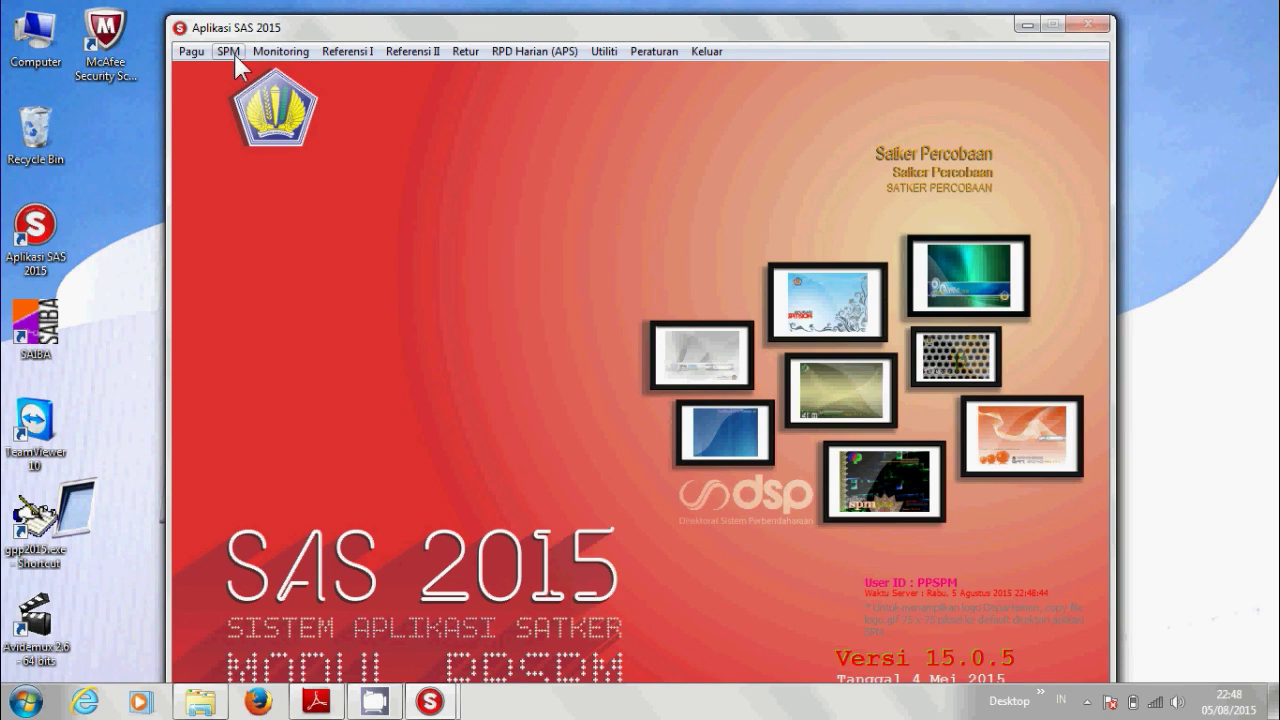
Mark the 06-08-2015 row in Load Master SPM for loading, run Proses Load, then exit.
{"action": "left_click", "coordinate": [232, 54]}
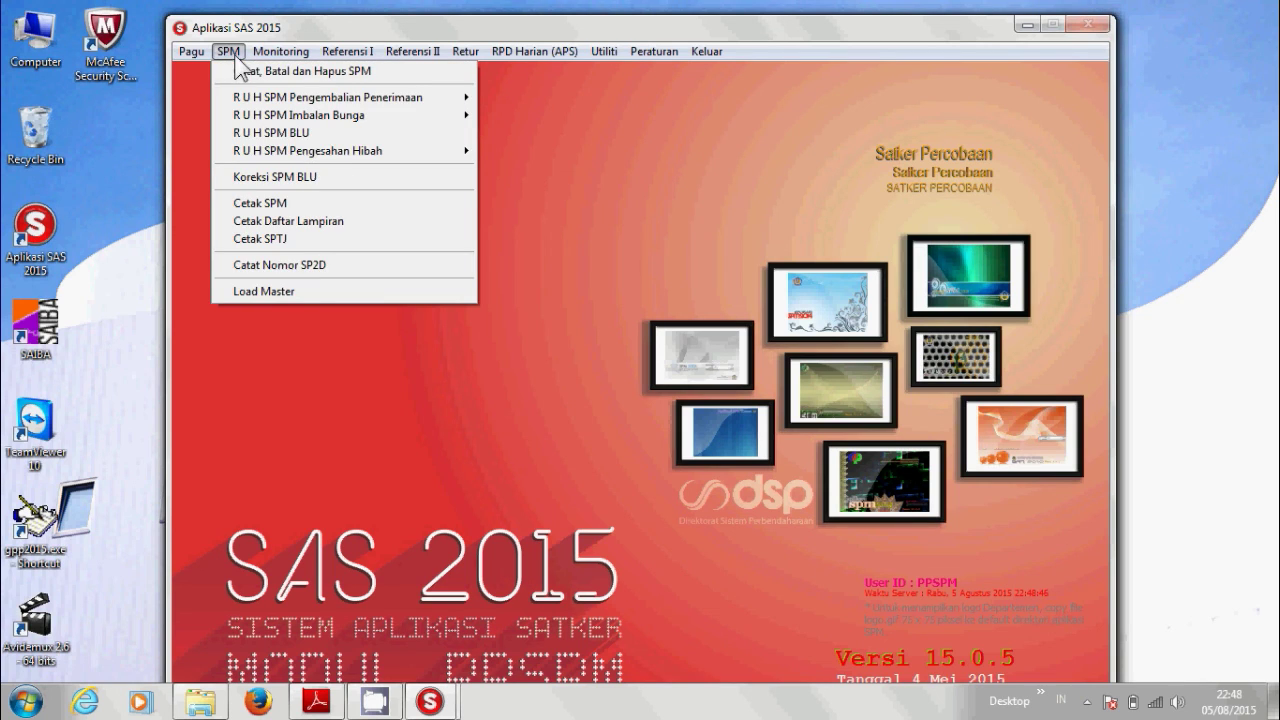
{"action": "left_click", "coordinate": [262, 291]}
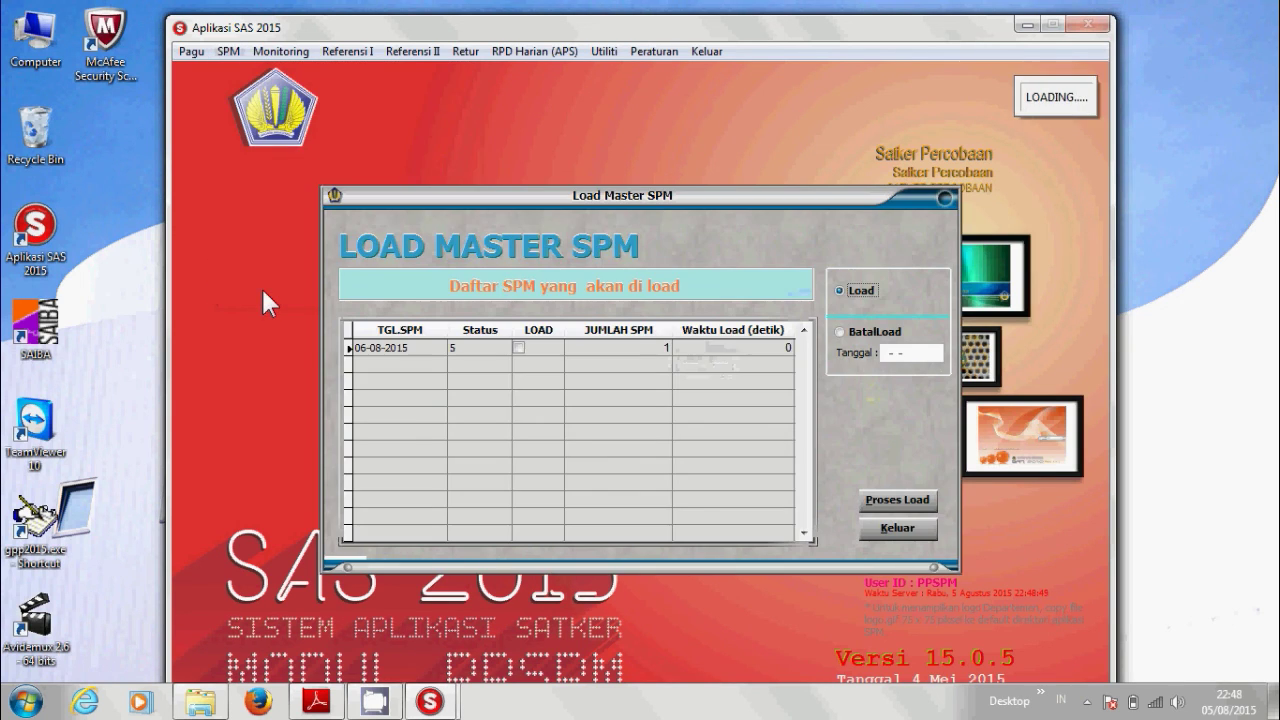
{"action": "left_click", "coordinate": [519, 347]}
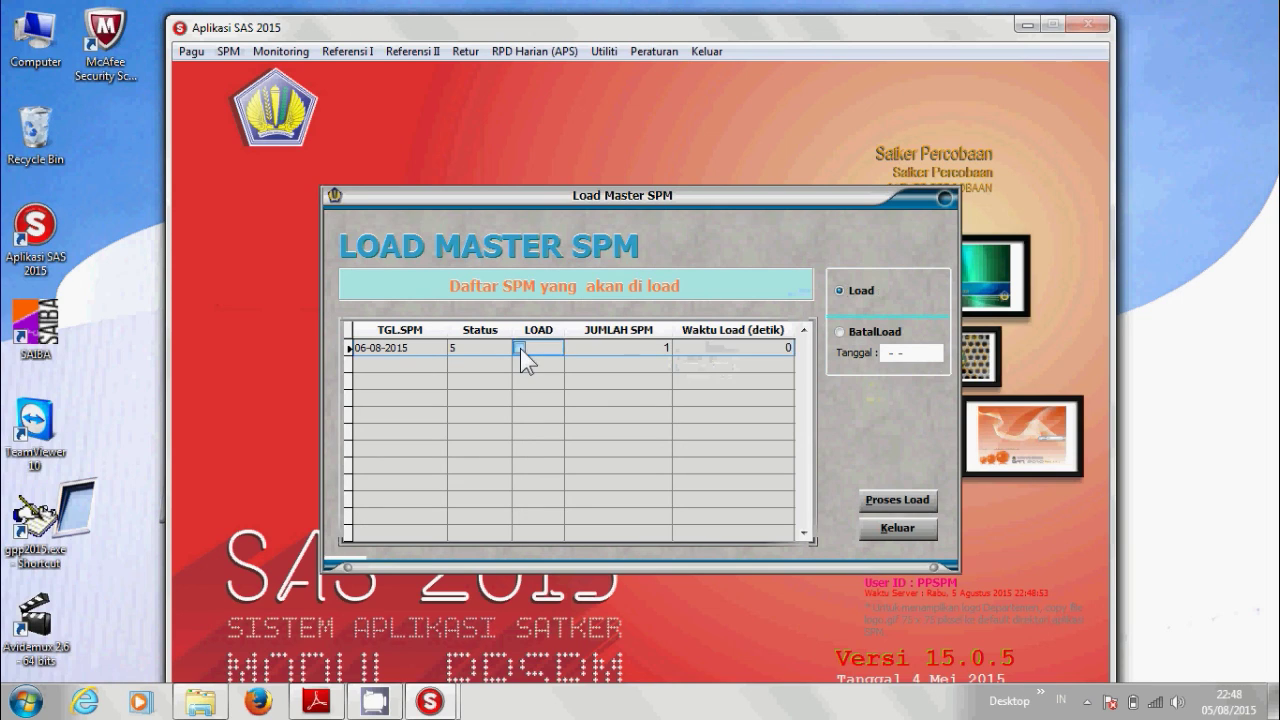
{"action": "left_click", "coordinate": [911, 498]}
{"action": "left_click", "coordinate": [912, 535]}
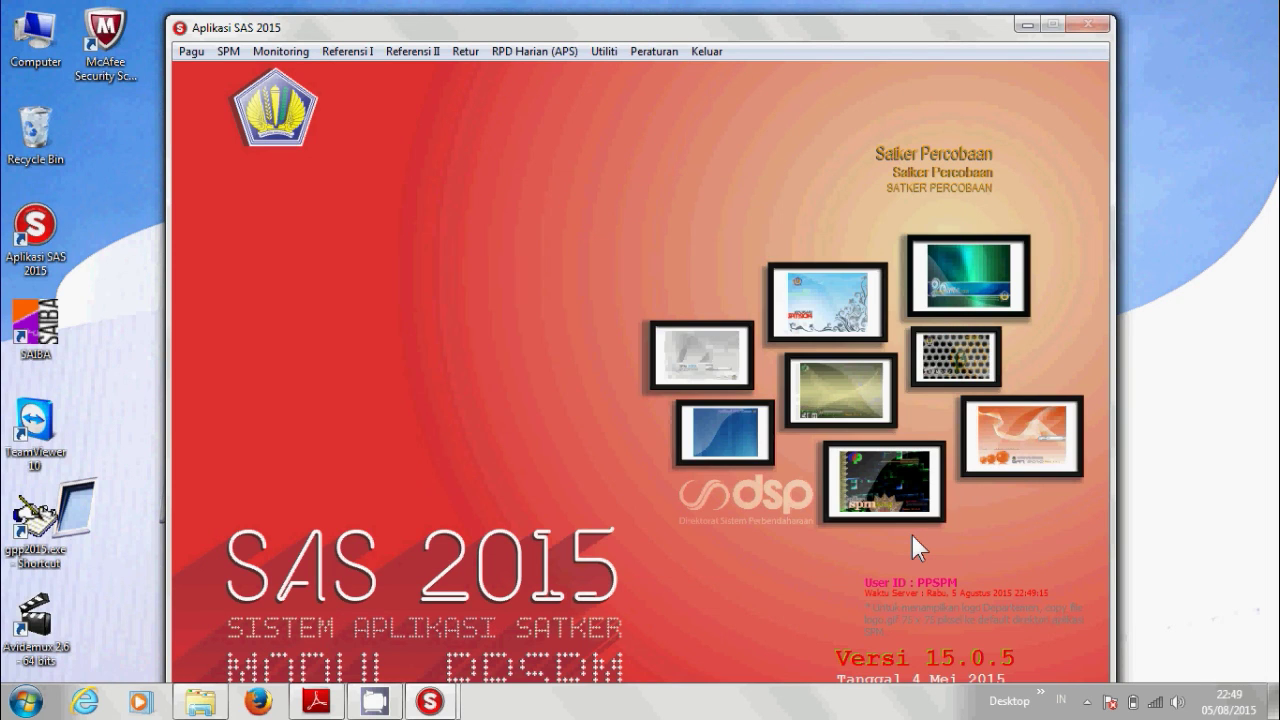